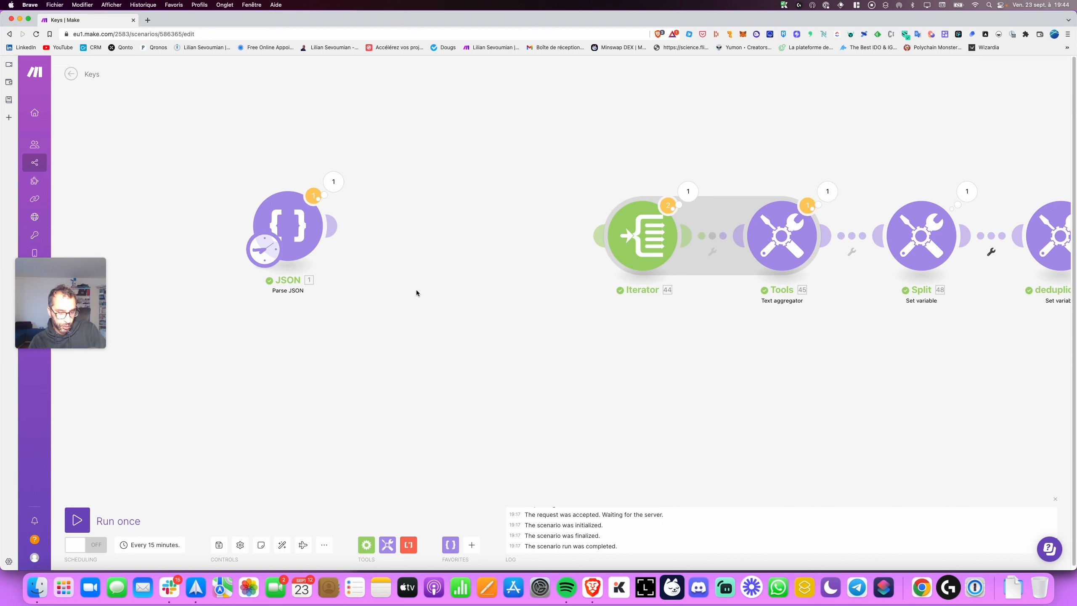
- Add a Set variable module linked to the JSON module and name its variable Keys
{"action": "left_click", "coordinate": [387, 545]}
{"action": "left_click", "coordinate": [411, 270]}
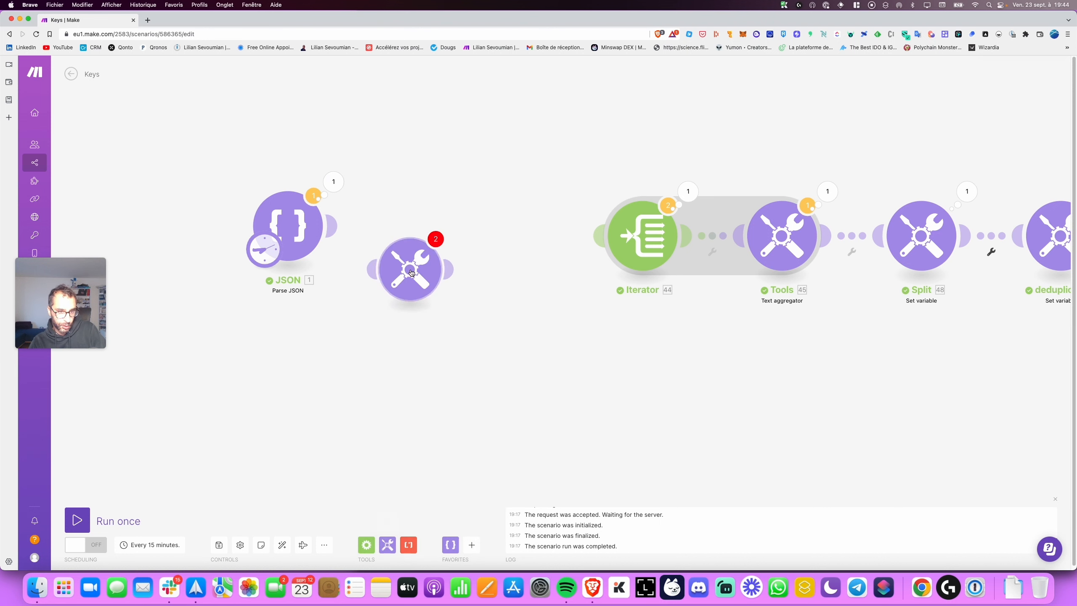
{"action": "left_click_drag", "start_coordinate": [410, 270], "coordinate": [415, 229]}
{"action": "left_click", "coordinate": [510, 196]}
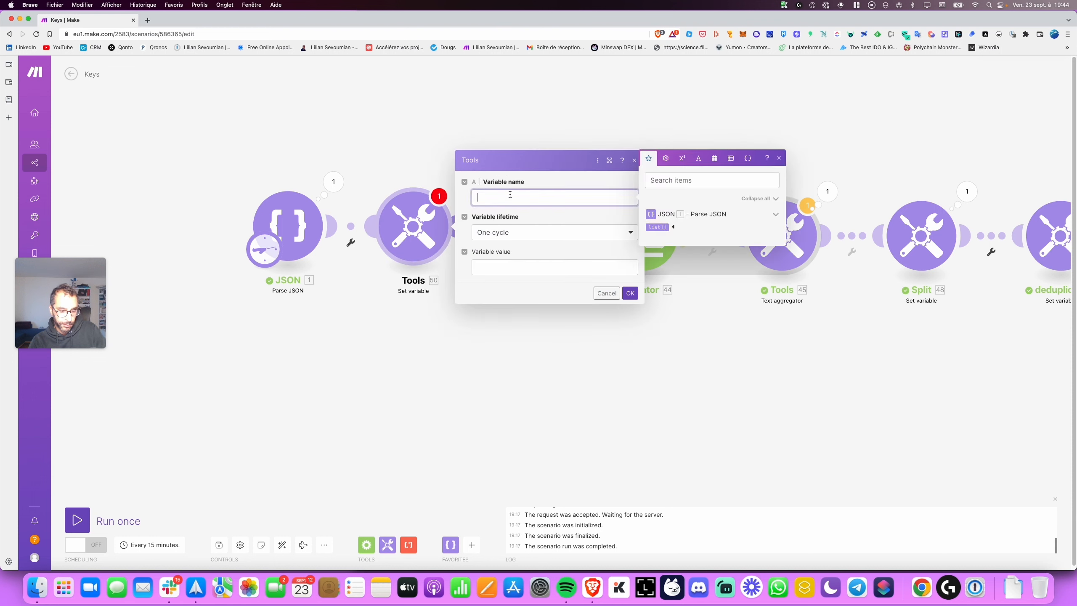
{"action": "type", "text": "Keys"}
{"action": "key", "text": "Tab"}
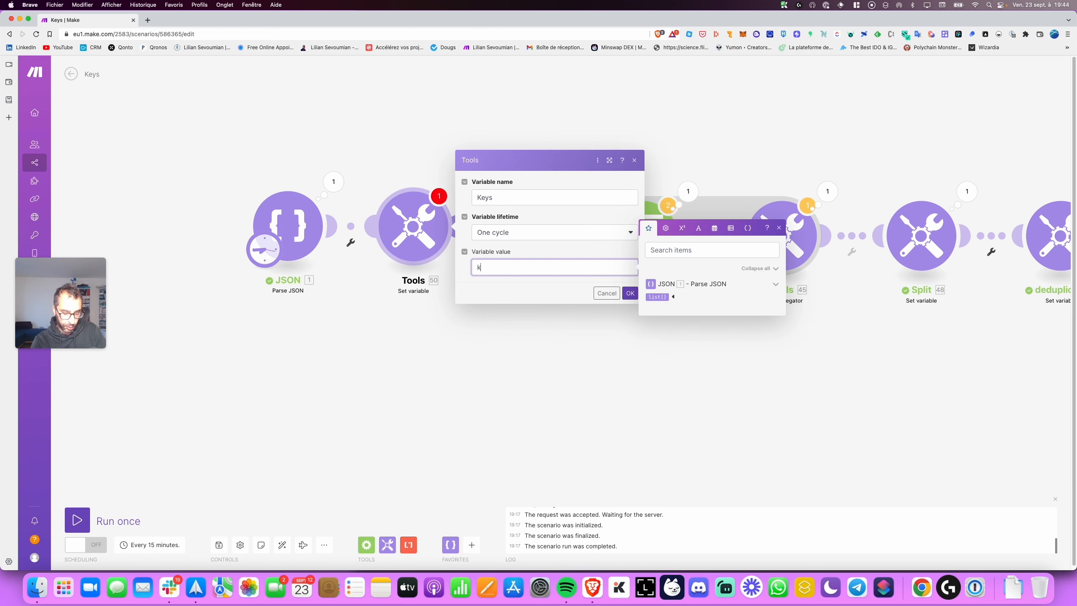
- Set the Keys variable's value to the keys function applied to the JSON module's list array
{"action": "left_click", "coordinate": [731, 230]}
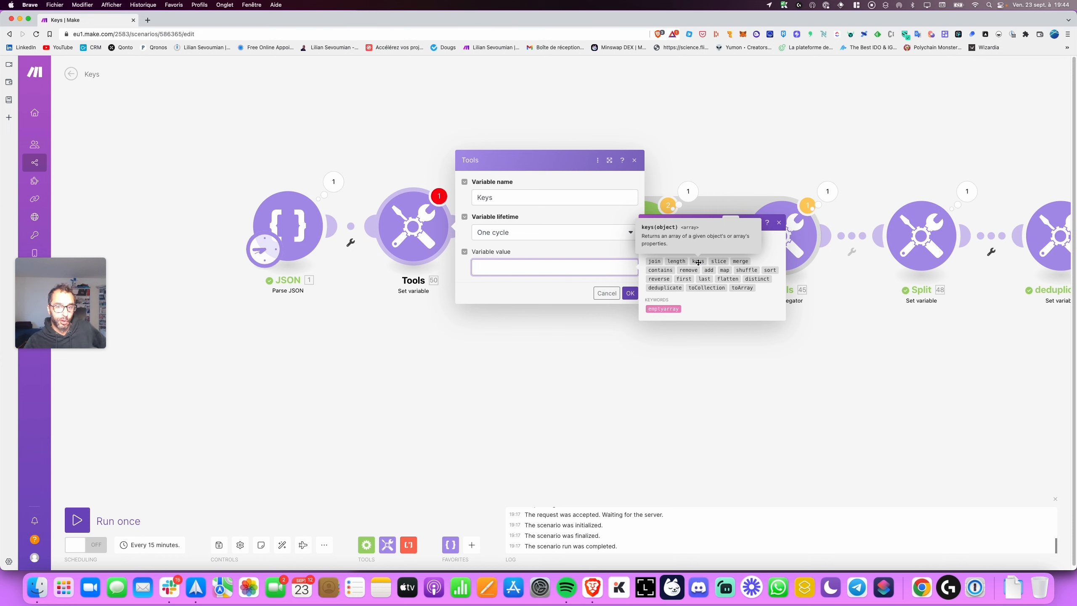
{"action": "left_click", "coordinate": [698, 262]}
{"action": "key", "text": "Left"}
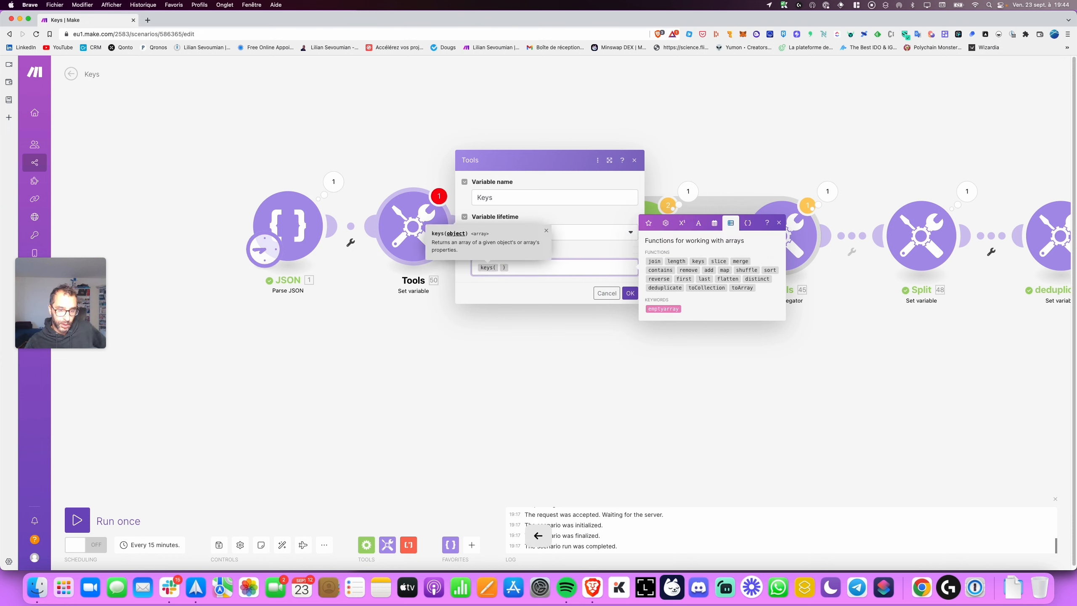
{"action": "key", "text": "BackSpace"}
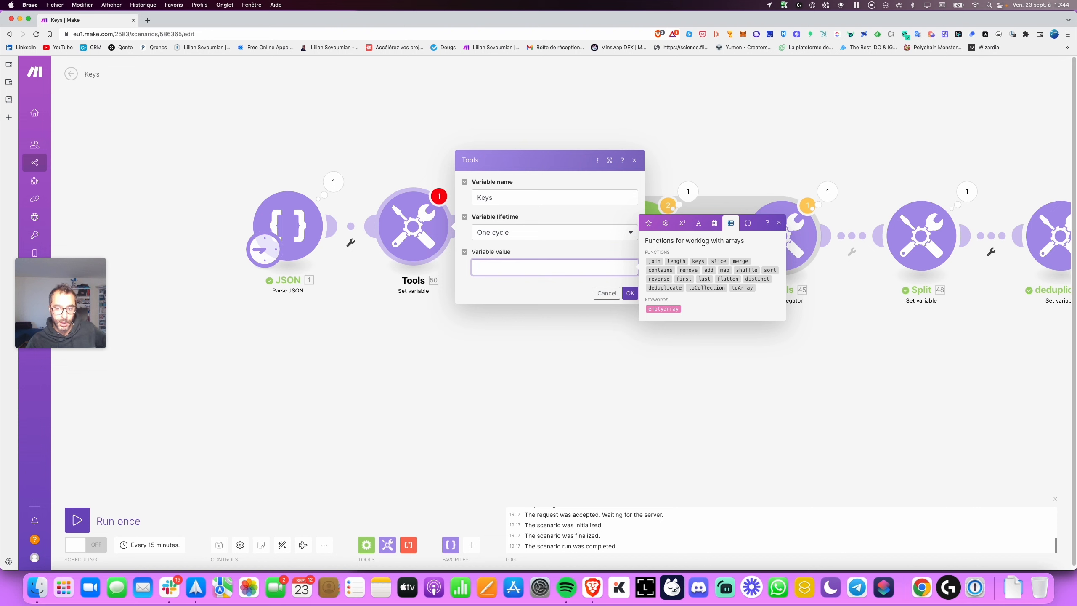
{"action": "left_click", "coordinate": [700, 262]}
{"action": "key", "text": "Left"}
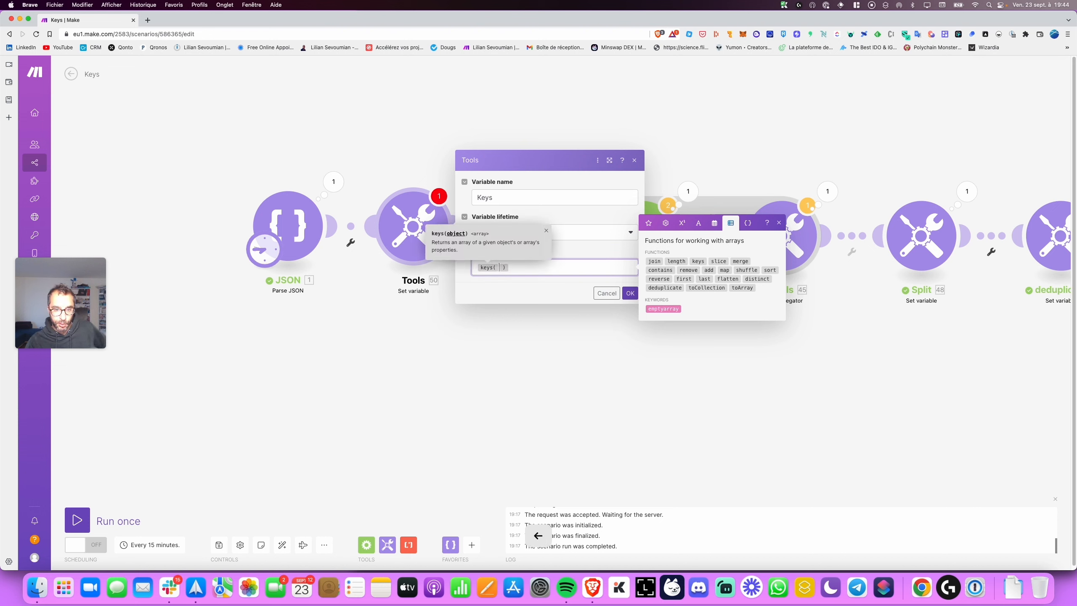
{"action": "left_click", "coordinate": [648, 223]}
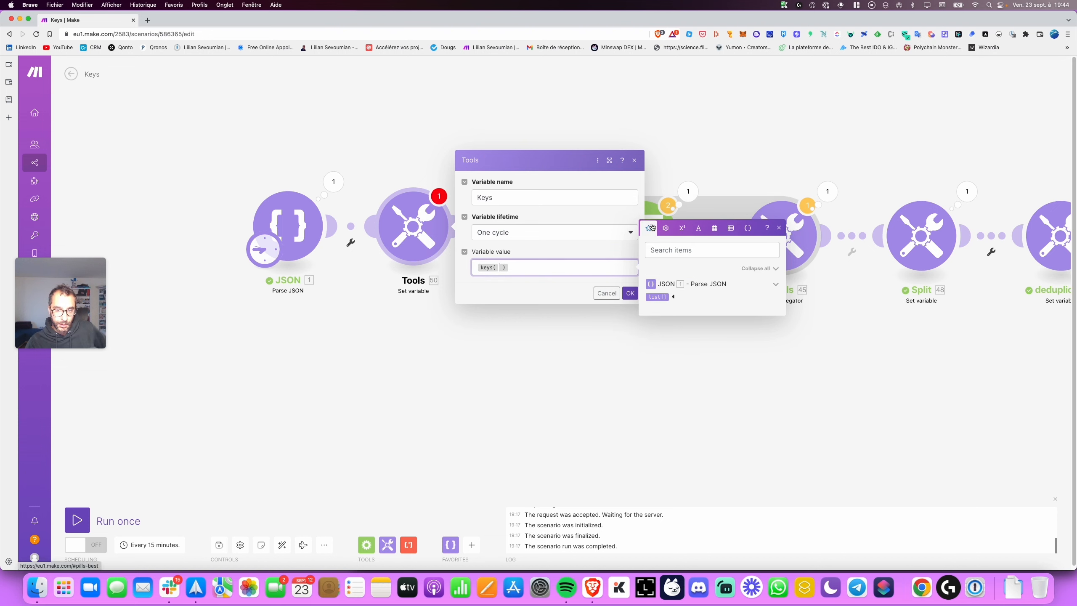
{"action": "left_click", "coordinate": [658, 297]}
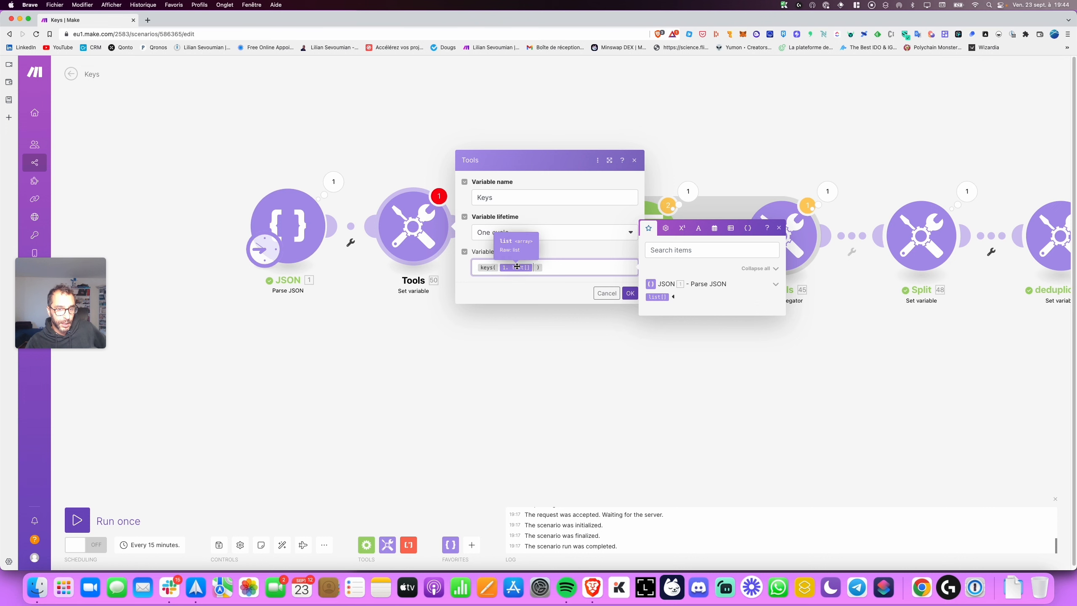
{"action": "left_click", "coordinate": [630, 293]}
- Run the scenario once and inspect the Keys array in the Set variable module's output
{"action": "left_click", "coordinate": [77, 520]}
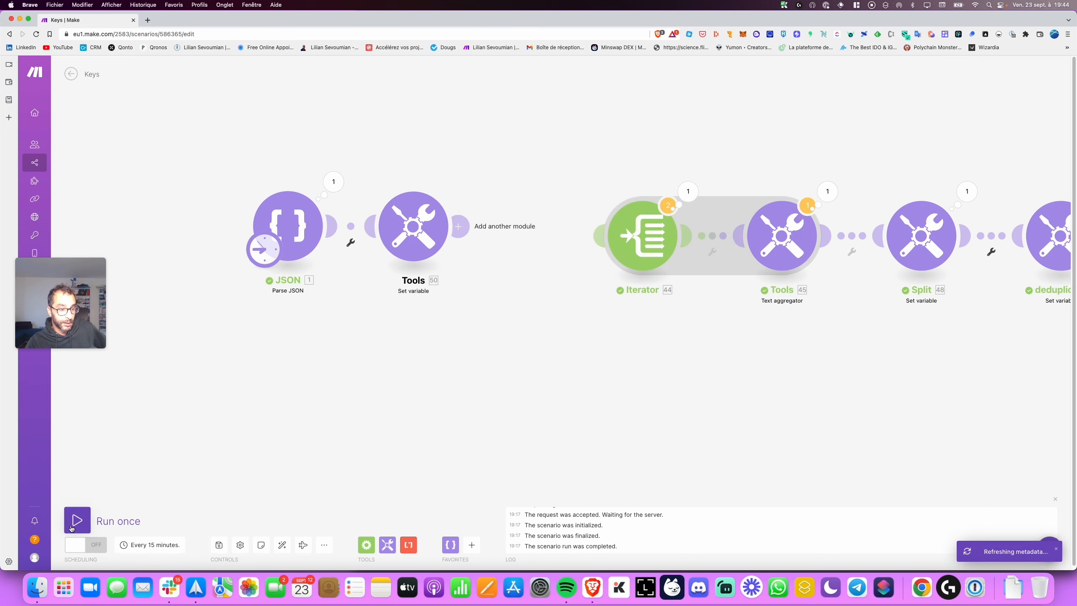
{"action": "left_click", "coordinate": [325, 239]}
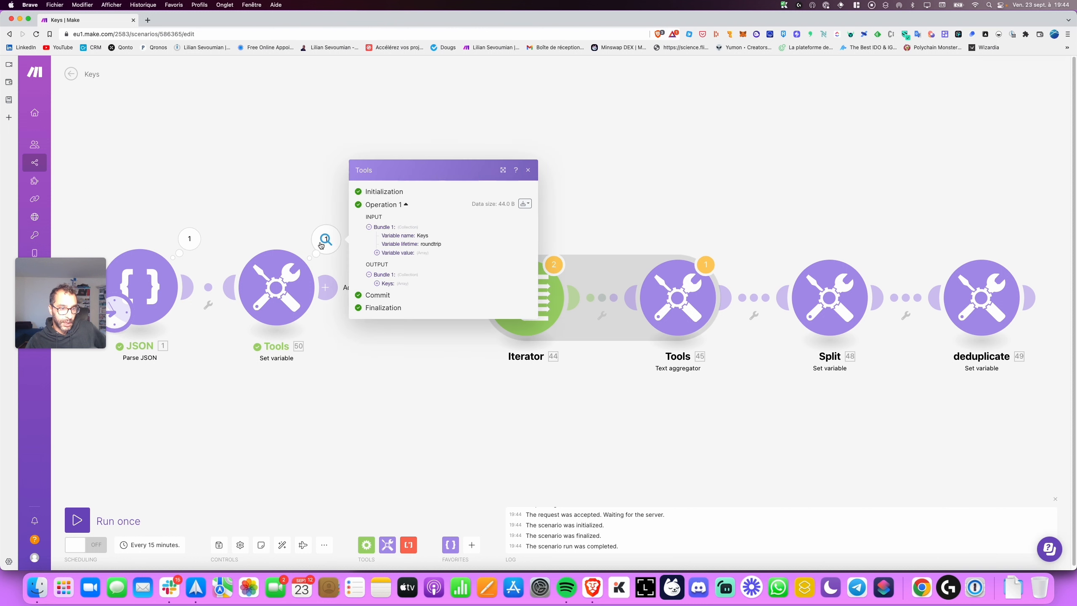
{"action": "left_click", "coordinate": [376, 285]}
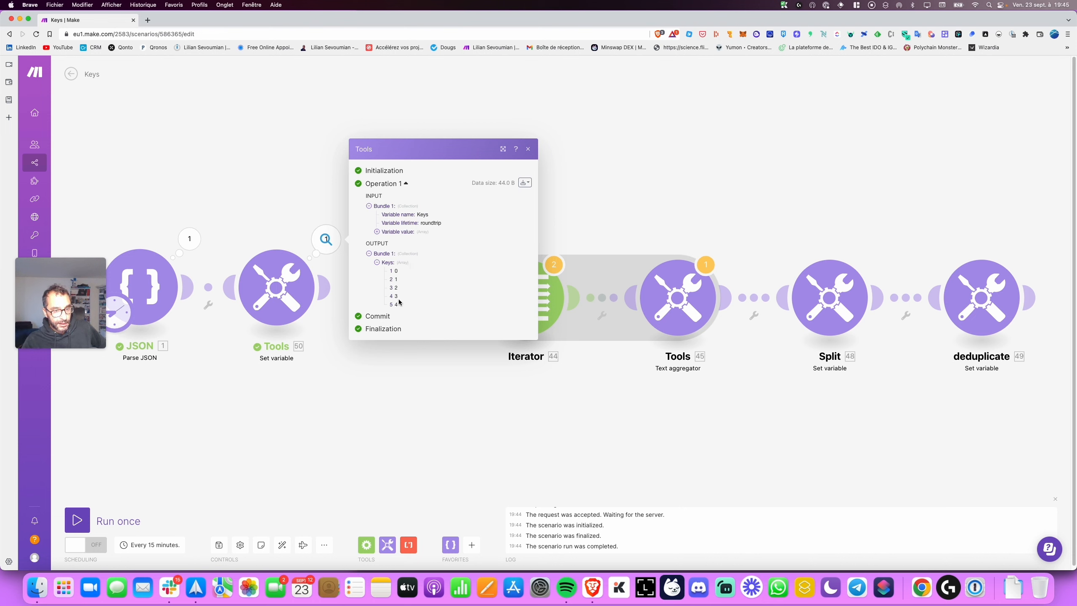
{"action": "left_click", "coordinate": [529, 151]}
- Examine the list array and its first collection in the JSON module's output
{"action": "left_click_drag", "start_coordinate": [224, 235], "coordinate": [281, 186]}
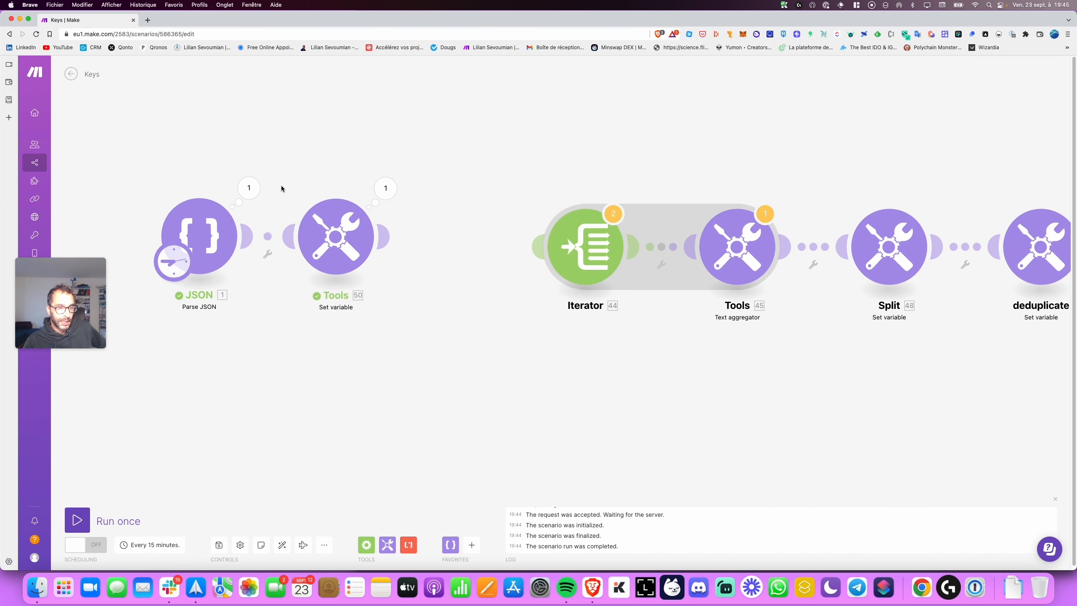
{"action": "left_click", "coordinate": [249, 188]}
{"action": "left_click", "coordinate": [300, 223]}
{"action": "left_click", "coordinate": [307, 213]}
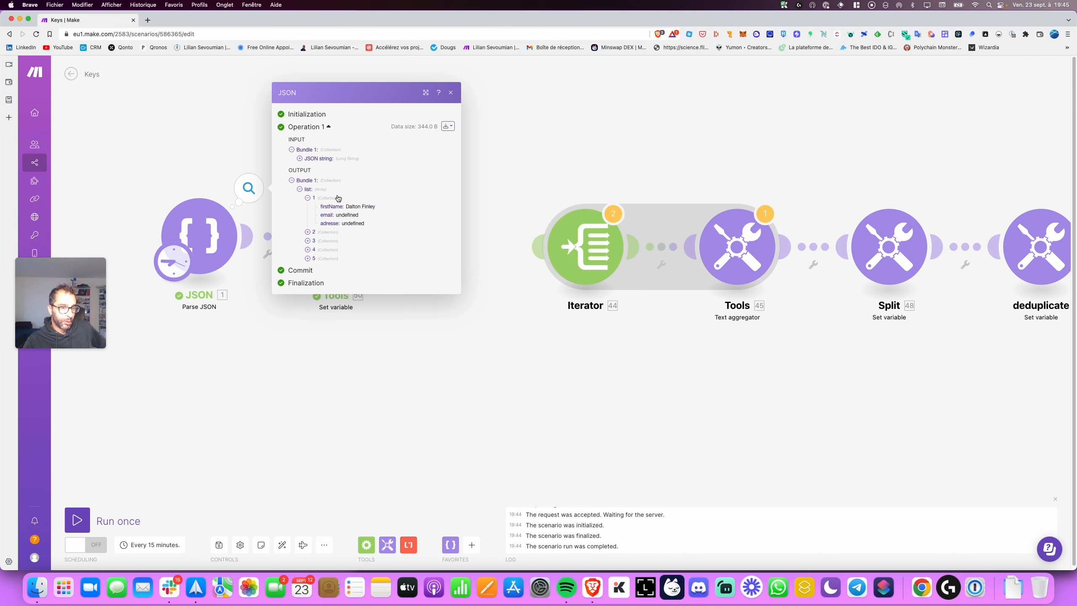
{"action": "left_click", "coordinate": [308, 199]}
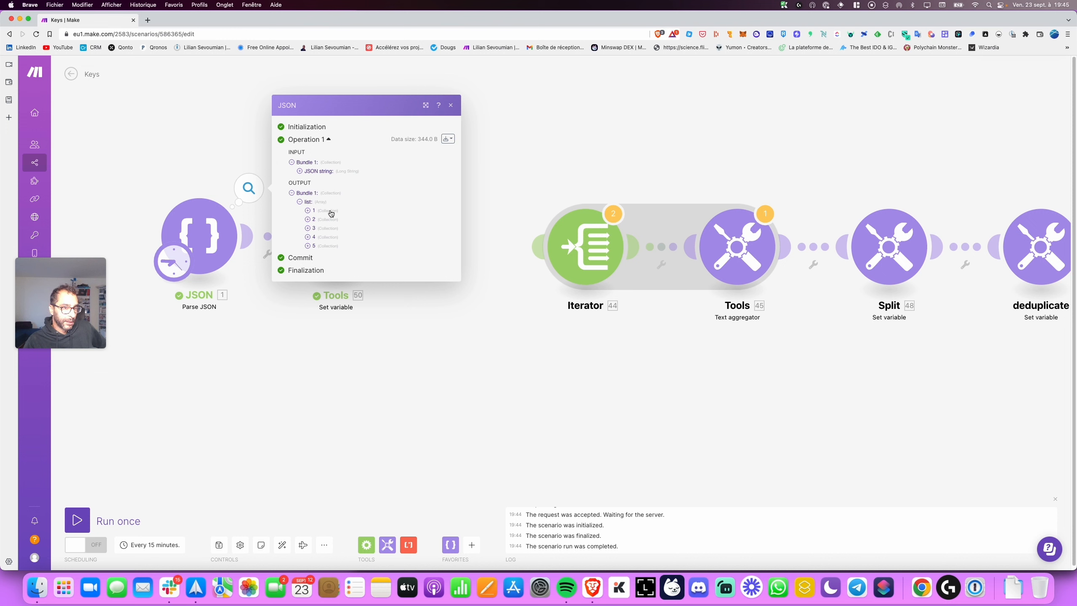
{"action": "left_click", "coordinate": [270, 177]}
- Replace the Keys variable's value in the Set variable module with the opening of a get function
{"action": "left_click", "coordinate": [335, 236]}
{"action": "left_click", "coordinate": [474, 275]}
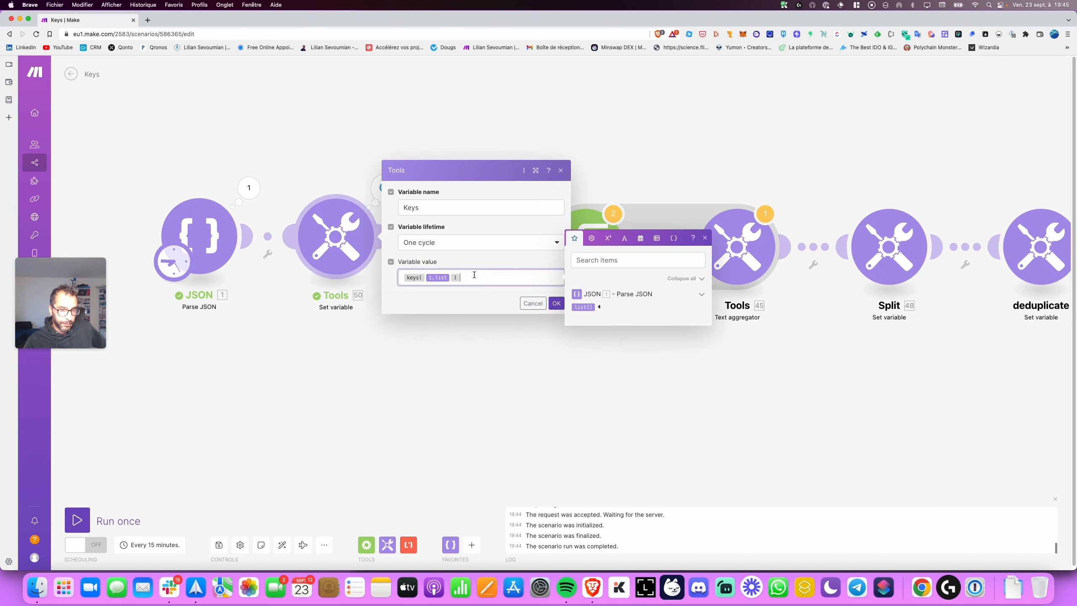
{"action": "key", "text": "Left"}
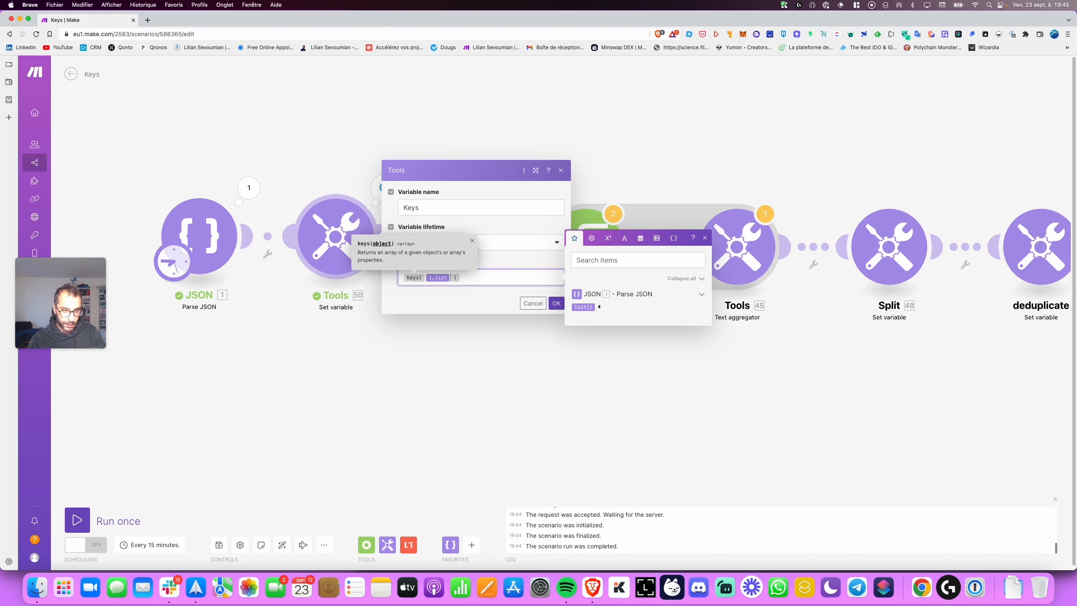
{"action": "key", "text": "BackSpace"}
{"action": "key", "text": "BackSpace"}
{"action": "type", "text": "get("}
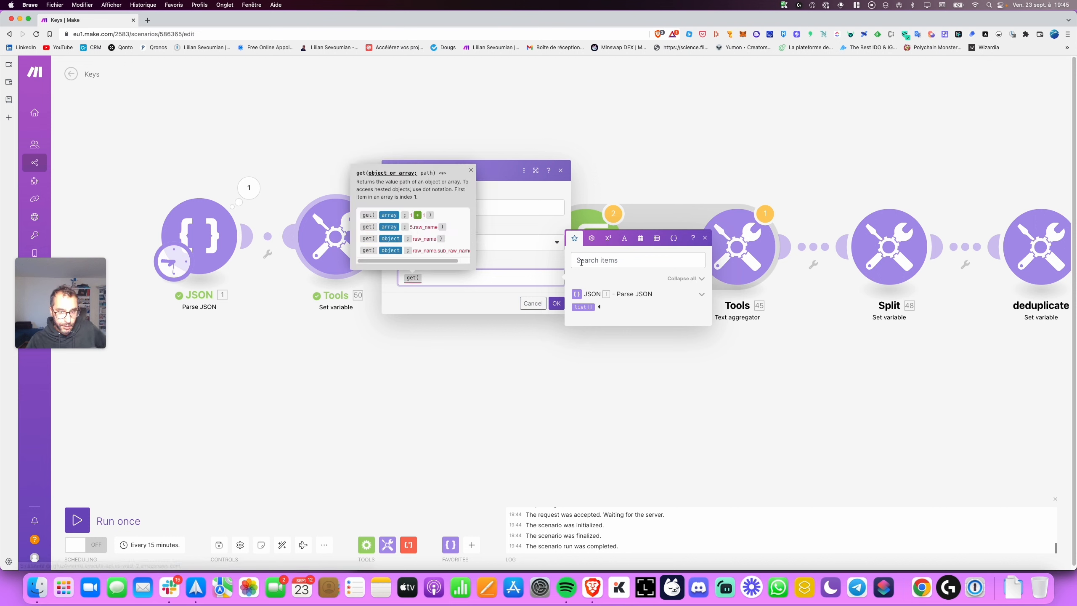
- Complete the get function with the JSON module's list array and path 1, and save the module
{"action": "left_click", "coordinate": [673, 238]}
{"action": "left_click", "coordinate": [657, 214]}
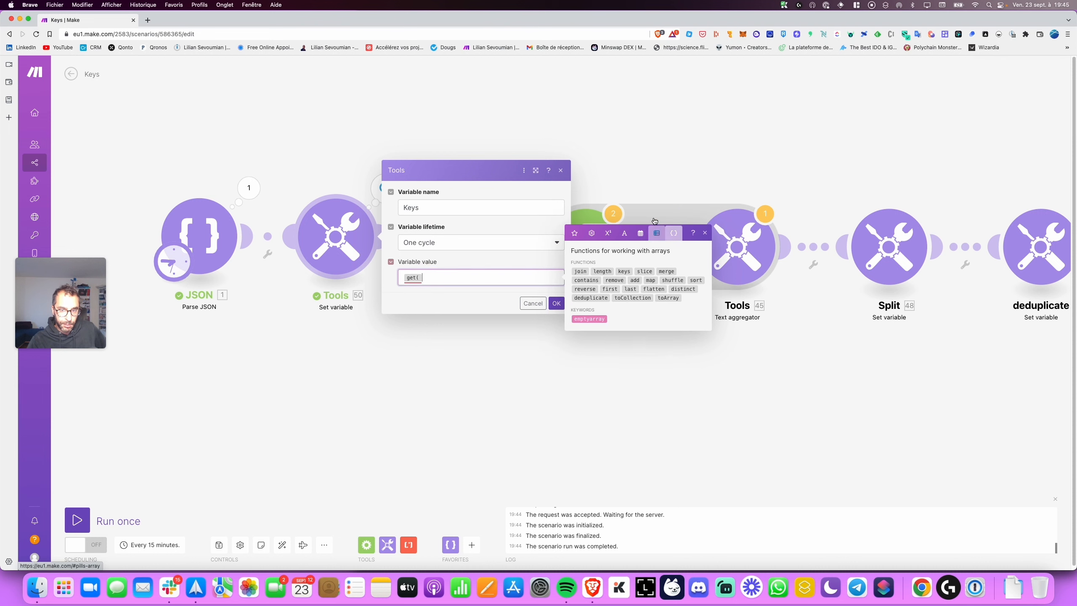
{"action": "left_click", "coordinate": [591, 233]}
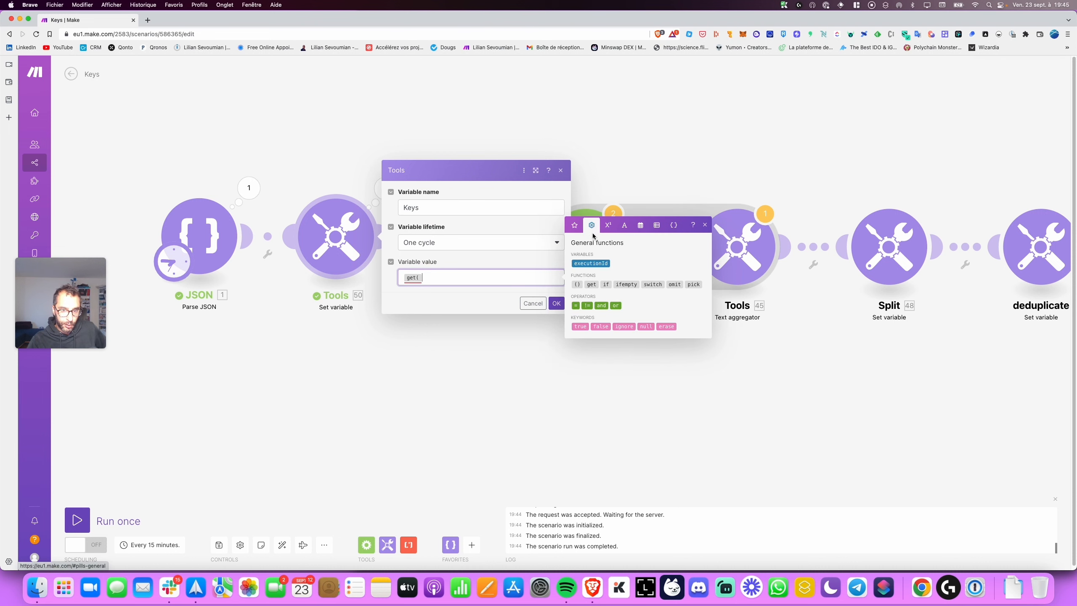
{"action": "left_click", "coordinate": [574, 225]}
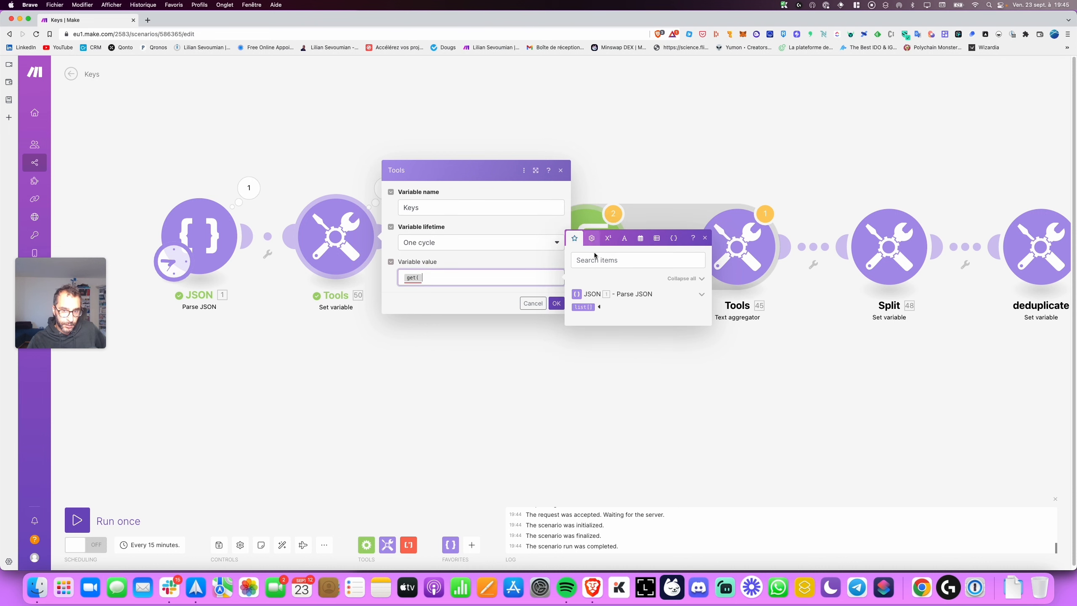
{"action": "left_click", "coordinate": [583, 306]}
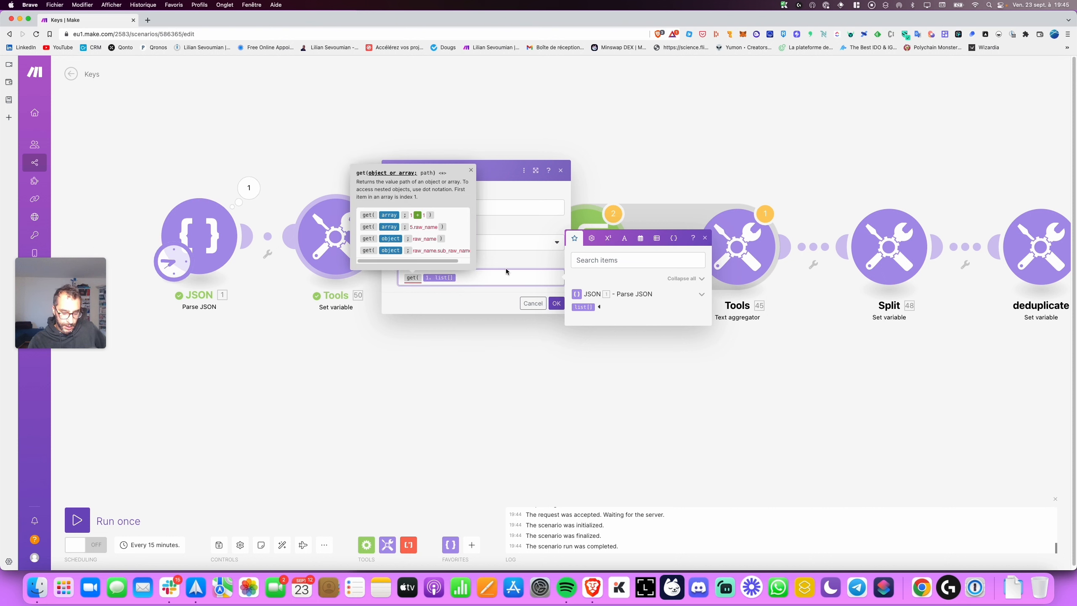
{"action": "type", "text": ";"}
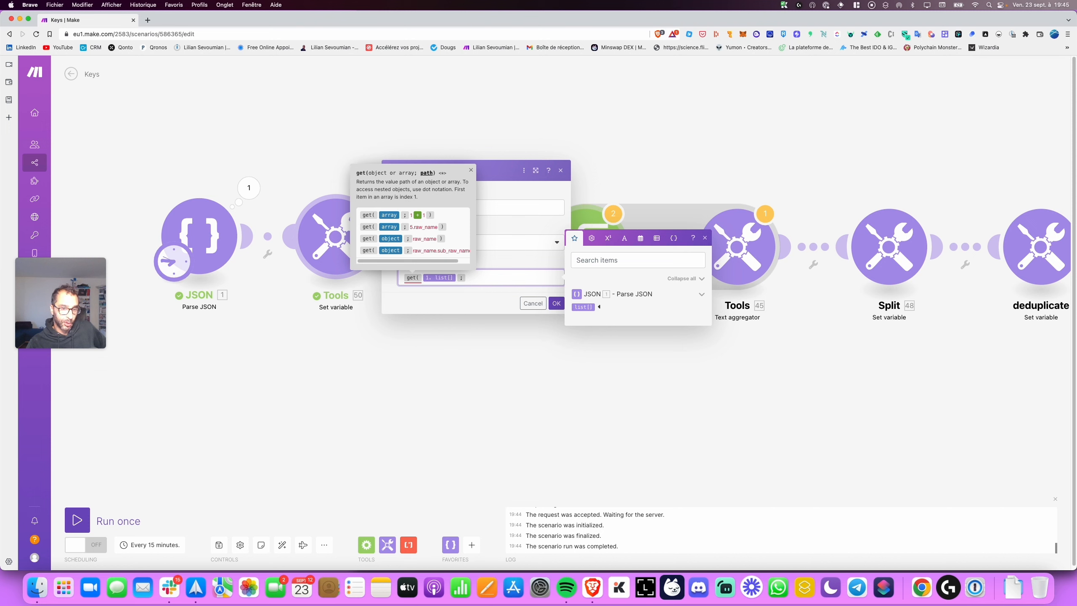
{"action": "type", "text": ")-"}
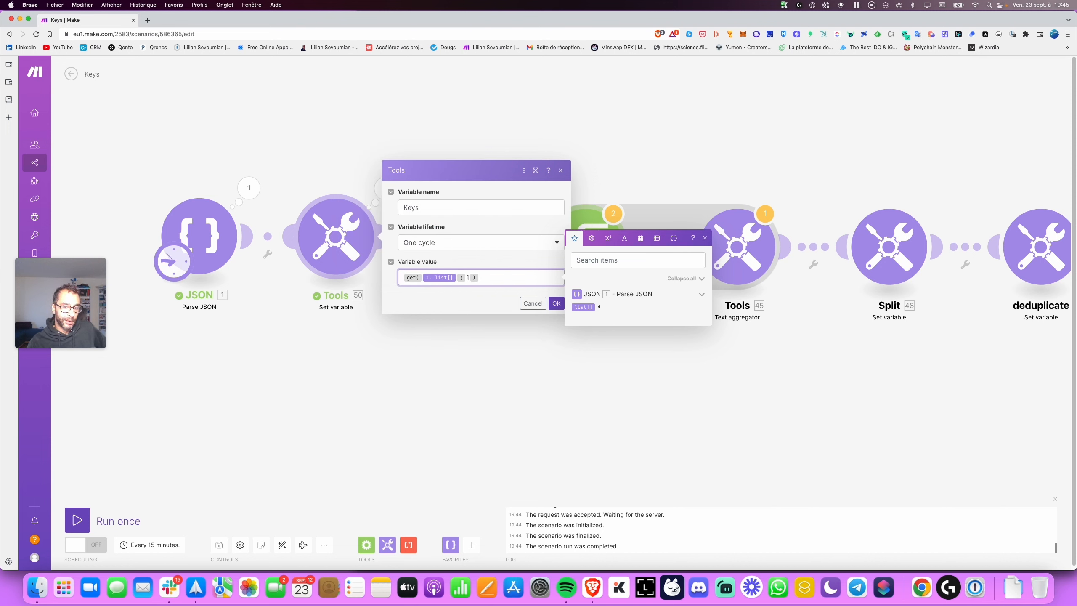
{"action": "key", "text": "Left"}
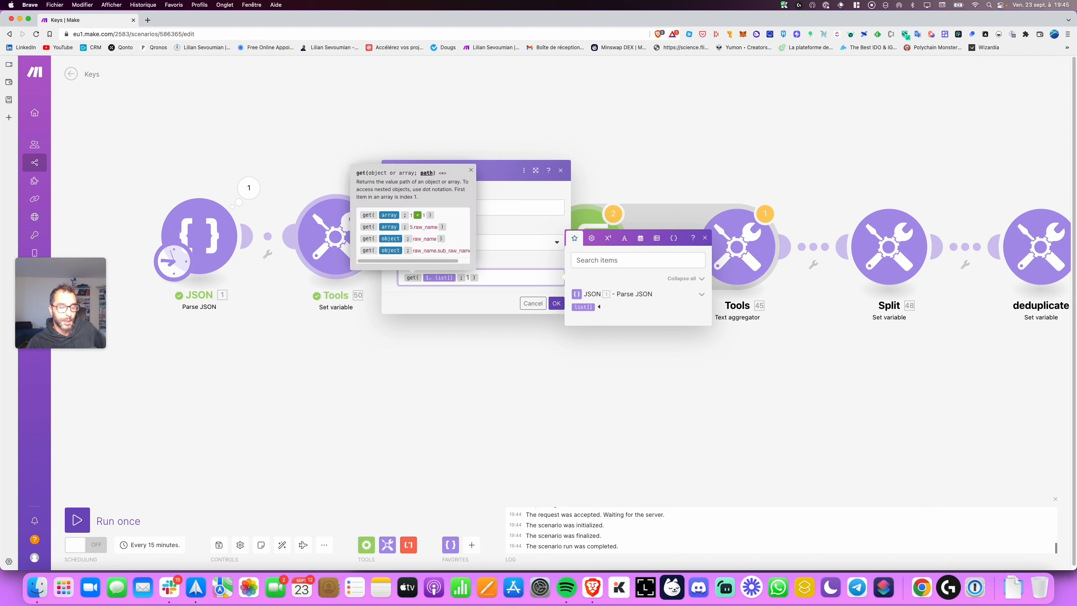
{"action": "key", "text": "Right"}
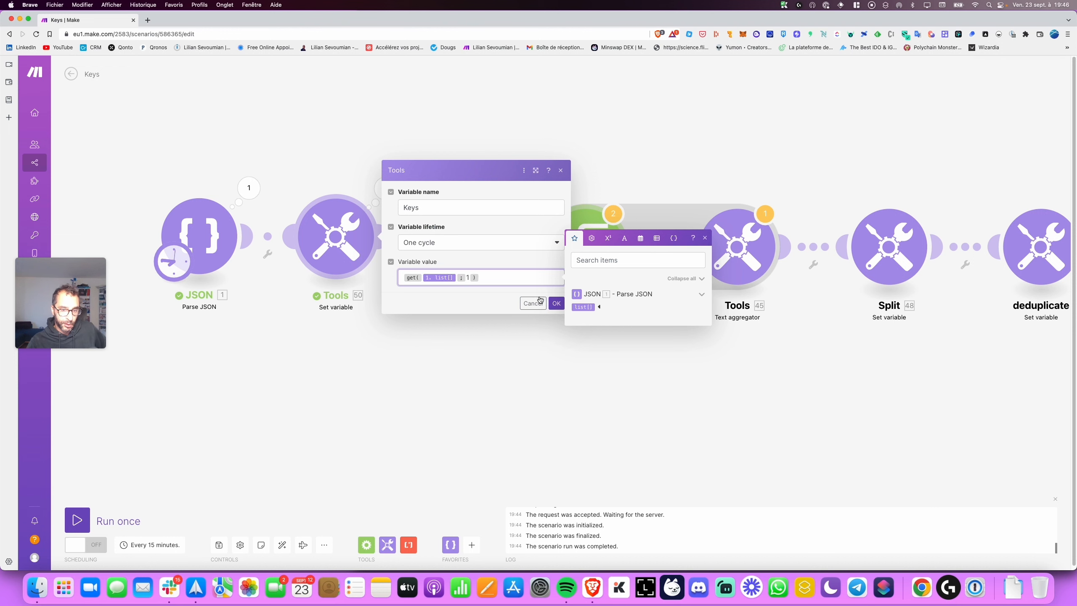
{"action": "left_click", "coordinate": [556, 303]}
- Run the scenario once and compare the Set variable module's Keys output with the JSON module's list array
{"action": "left_click", "coordinate": [77, 520]}
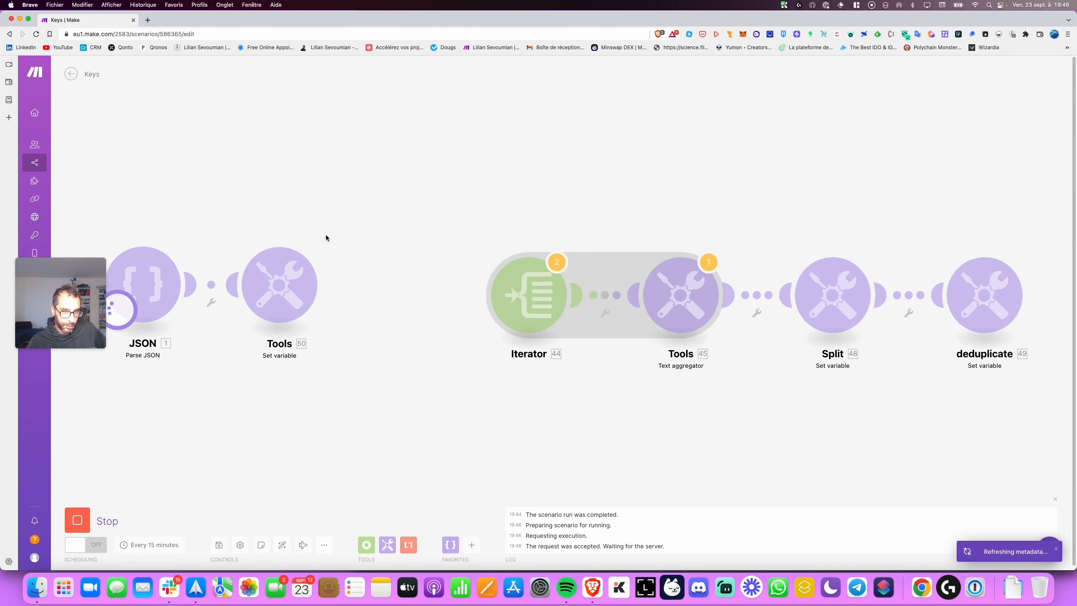
{"action": "left_click", "coordinate": [325, 238]}
{"action": "left_click", "coordinate": [378, 285]}
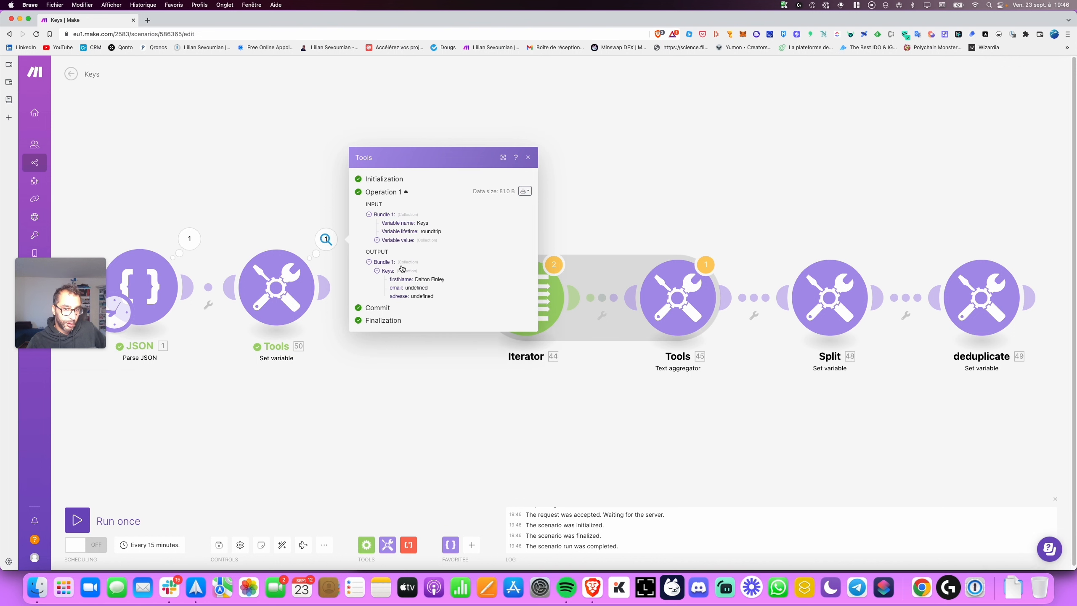
{"action": "left_click_drag", "start_coordinate": [202, 205], "coordinate": [227, 184]}
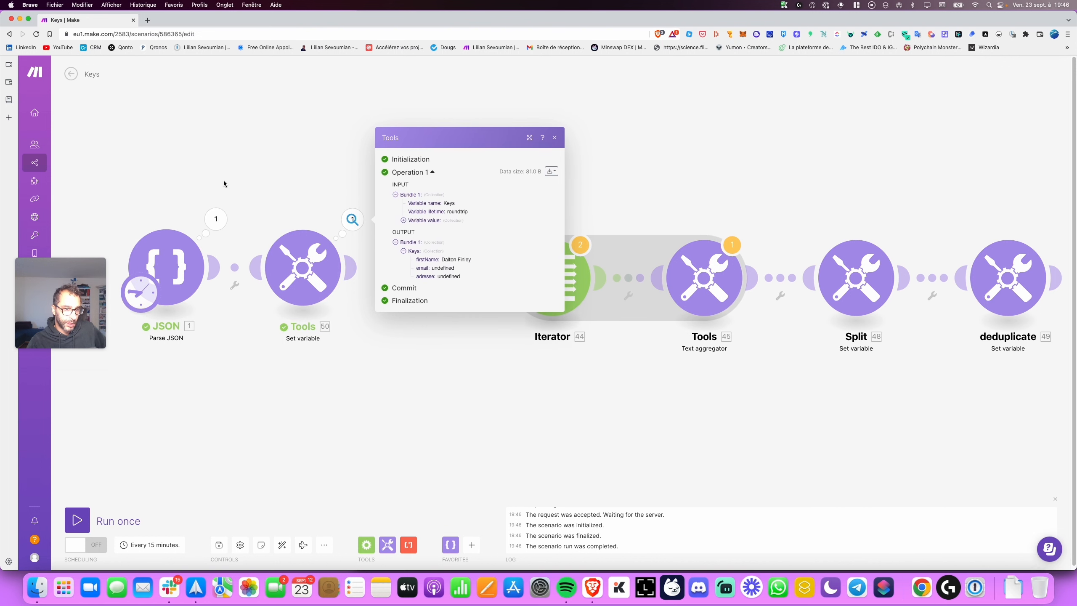
{"action": "left_click", "coordinate": [189, 239]}
{"action": "left_click", "coordinate": [268, 255]}
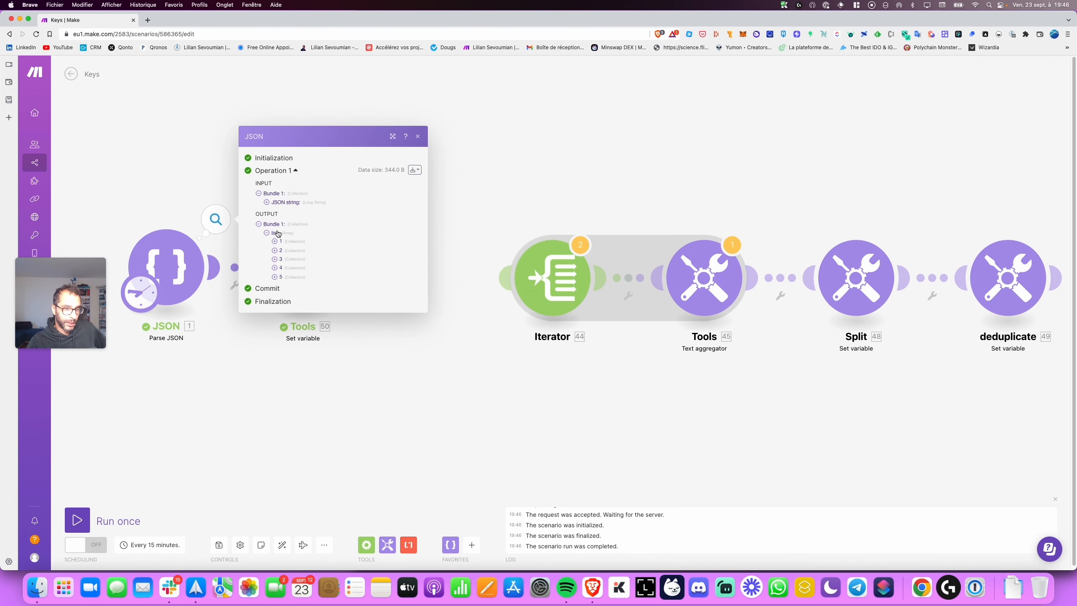
{"action": "left_click", "coordinate": [228, 249]}
- Wrap the Keys variable's get expression in the keys function, forming keys(get(list;1)), and save the module
{"action": "left_click", "coordinate": [319, 267]}
{"action": "left_click", "coordinate": [452, 314]}
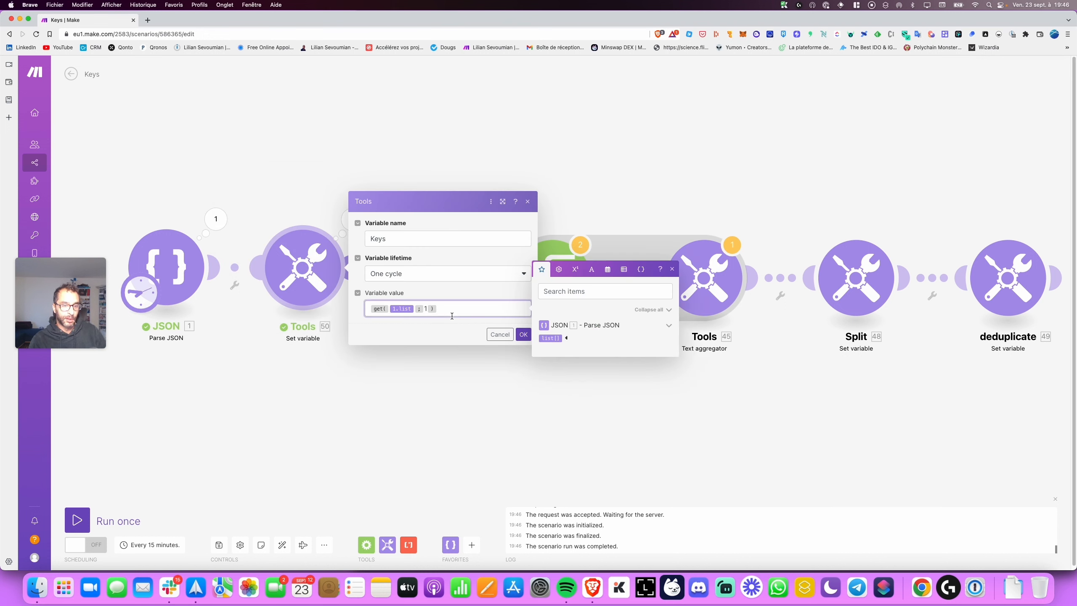
{"action": "key", "text": "Left"}
{"action": "key", "text": "Left"}
{"action": "key", "text": "Left"}
{"action": "key", "text": "Left"}
{"action": "key", "text": "Left"}
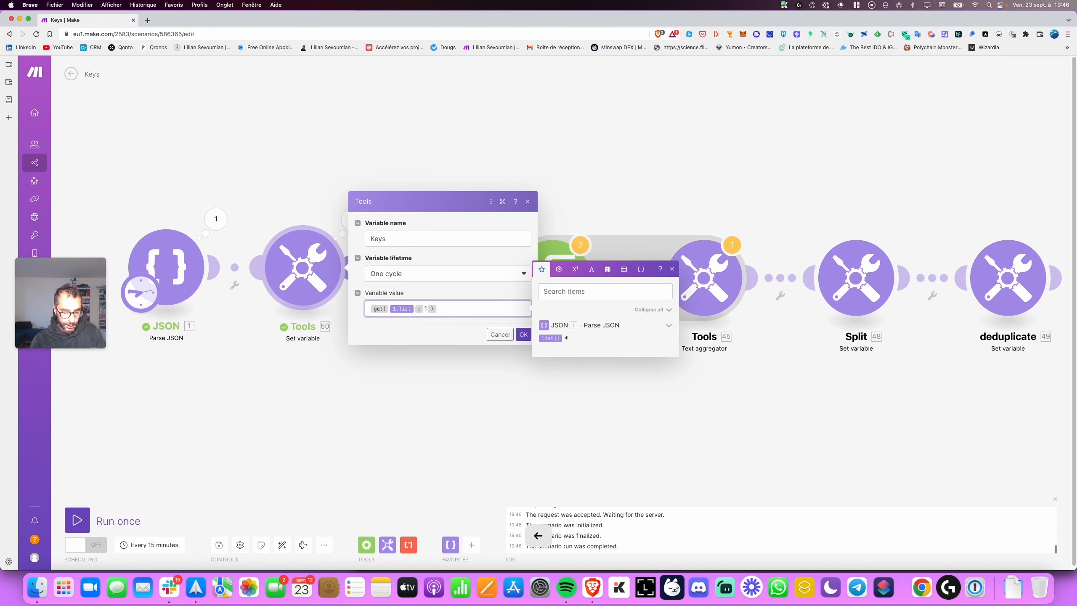
{"action": "type", "text": "keys"}
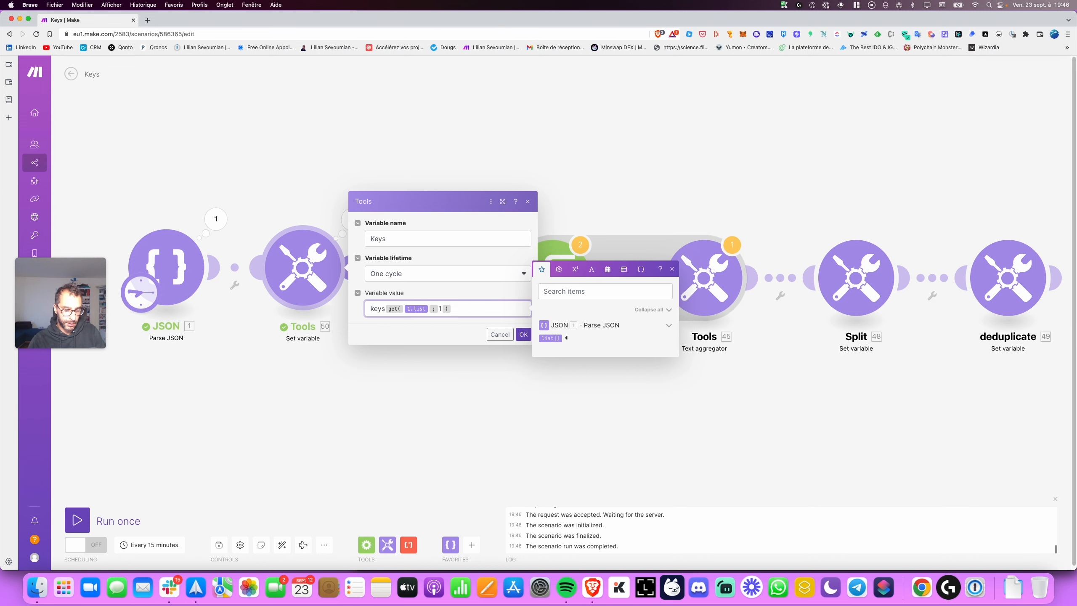
{"action": "type", "text": "("}
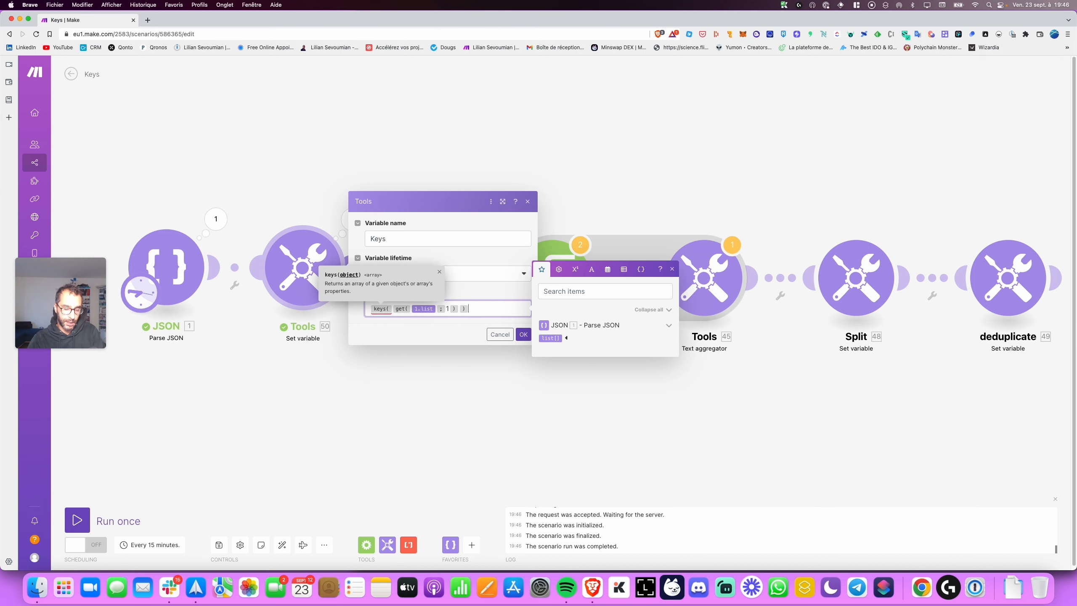
{"action": "left_click", "coordinate": [523, 334]}
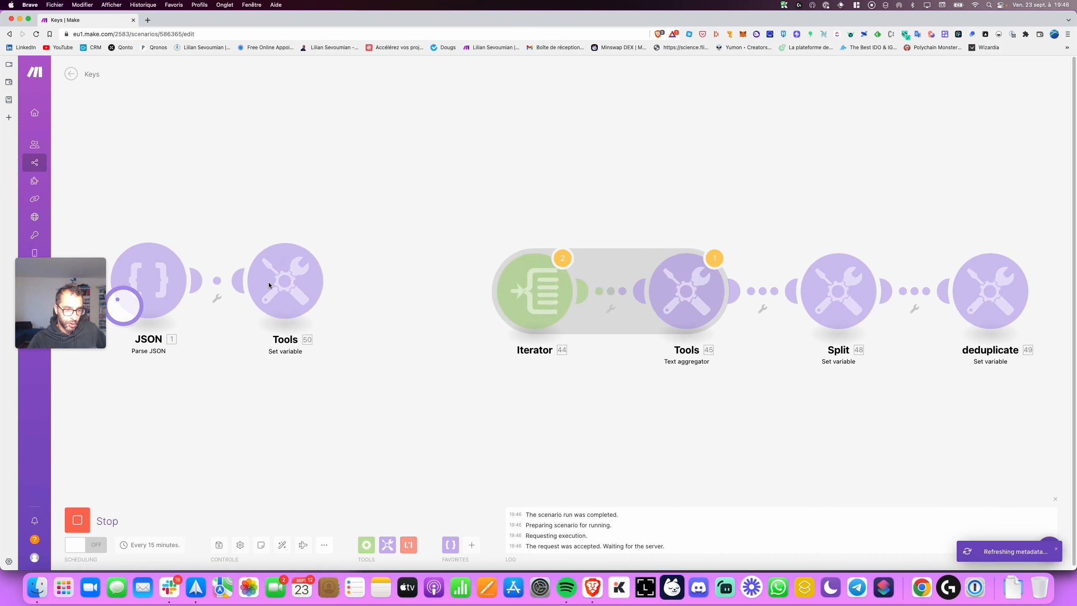
- Compare the Set variable module's Keys output with the first collection in the JSON module's list array
{"action": "left_click", "coordinate": [326, 239]}
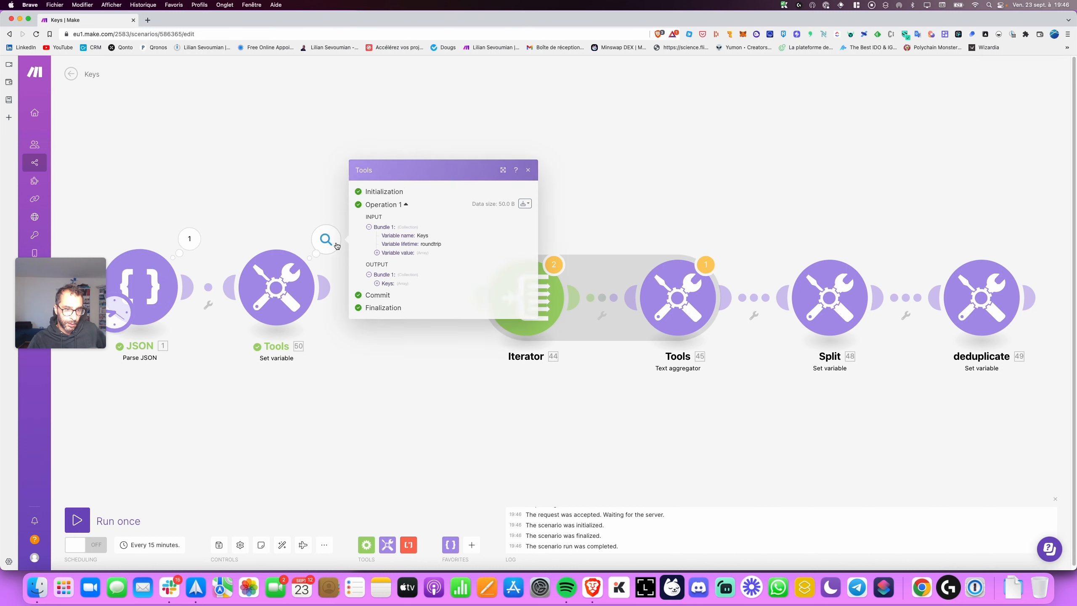
{"action": "left_click", "coordinate": [377, 283]}
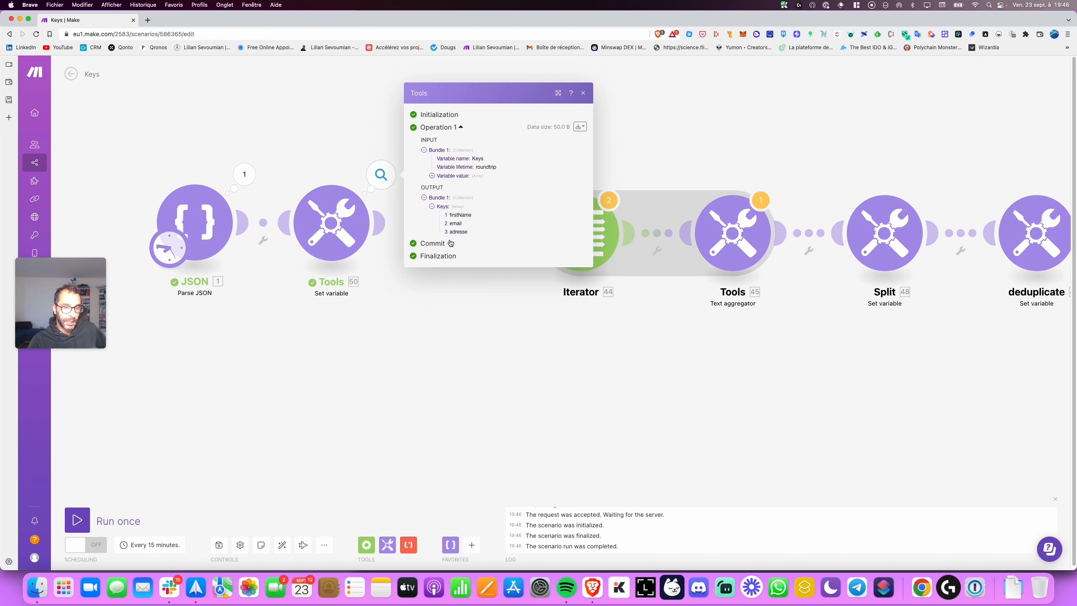
{"action": "left_click", "coordinate": [245, 174]}
{"action": "left_click", "coordinate": [296, 211]}
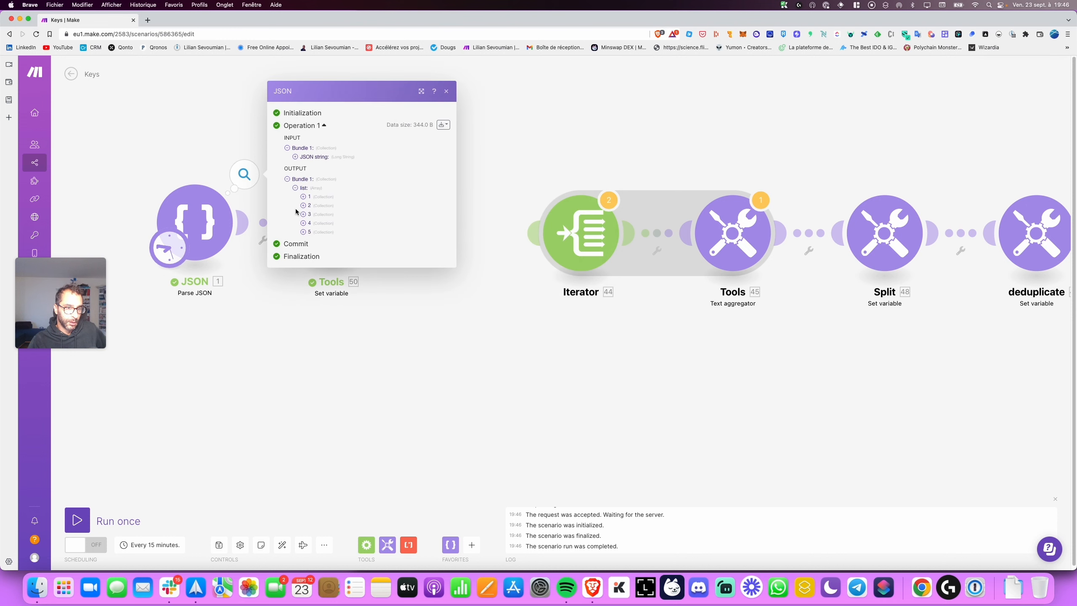
{"action": "left_click", "coordinate": [304, 196]}
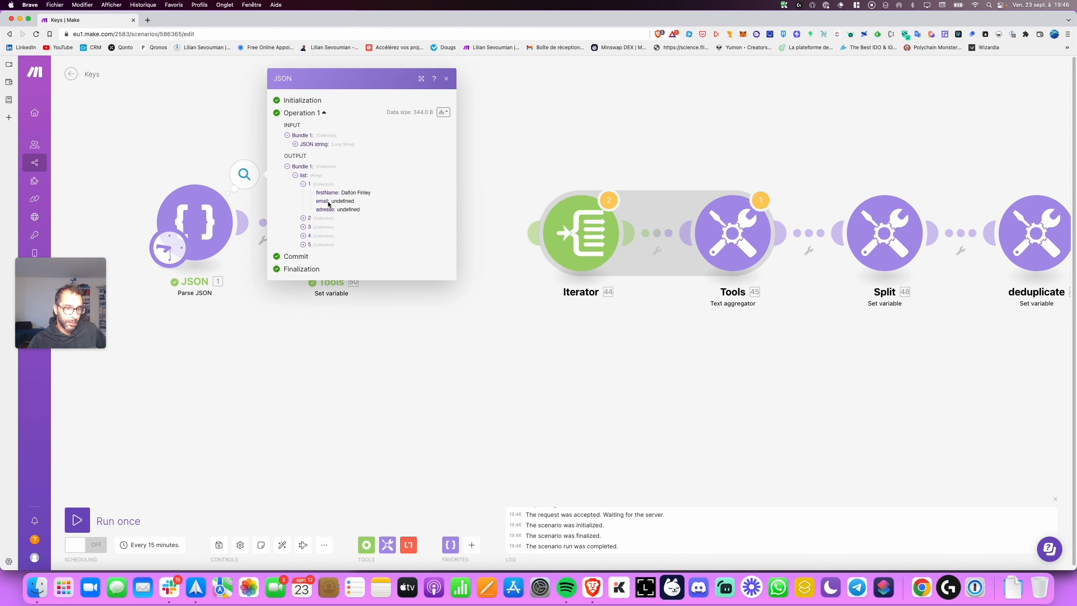
{"action": "left_click", "coordinate": [379, 285]}
{"action": "left_click", "coordinate": [381, 174]}
{"action": "left_click", "coordinate": [441, 217]}
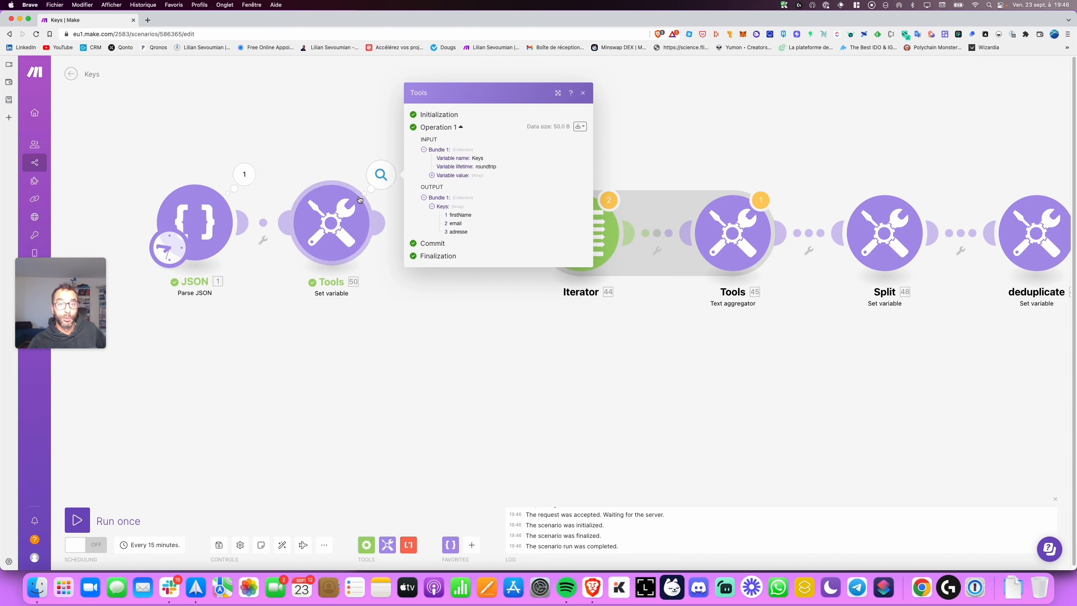
- Inspect the second collection of the list array in the JSON module's output
{"action": "left_click", "coordinate": [245, 174]}
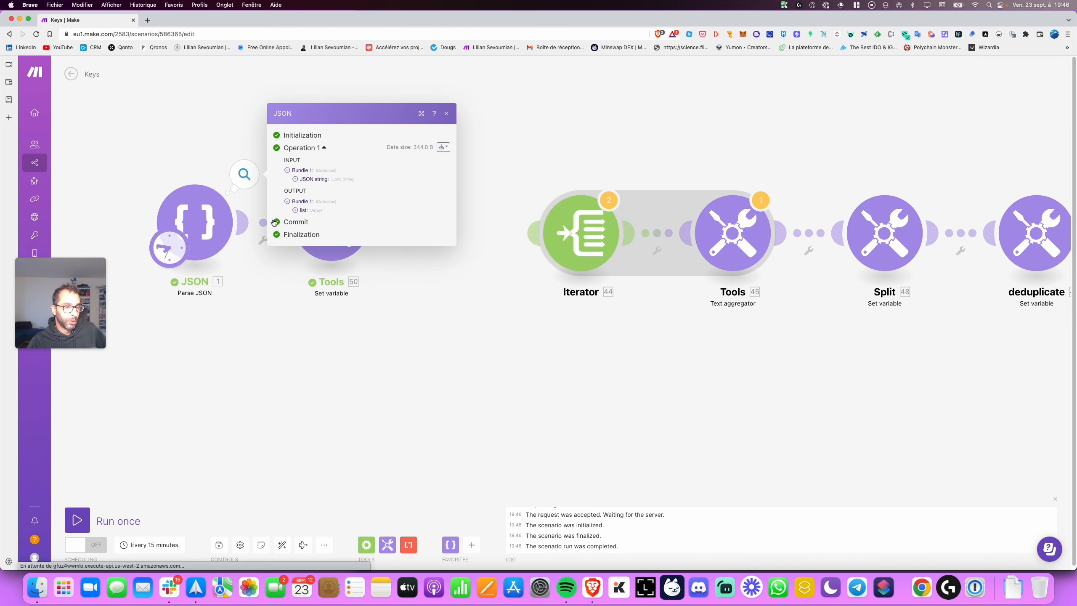
{"action": "left_click", "coordinate": [295, 210]}
{"action": "left_click", "coordinate": [303, 209]}
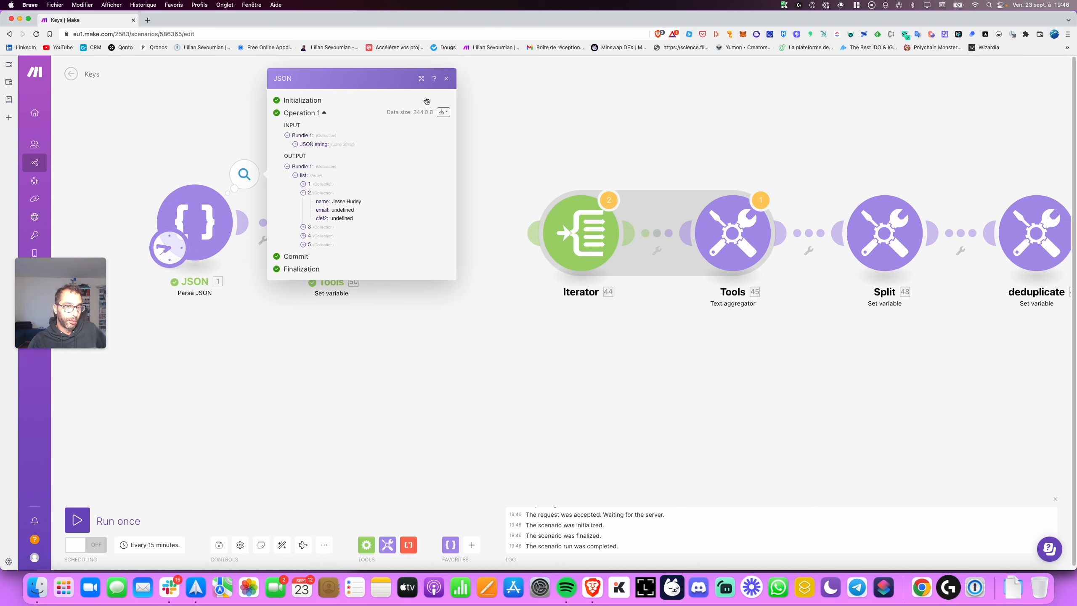
{"action": "left_click", "coordinate": [447, 79]}
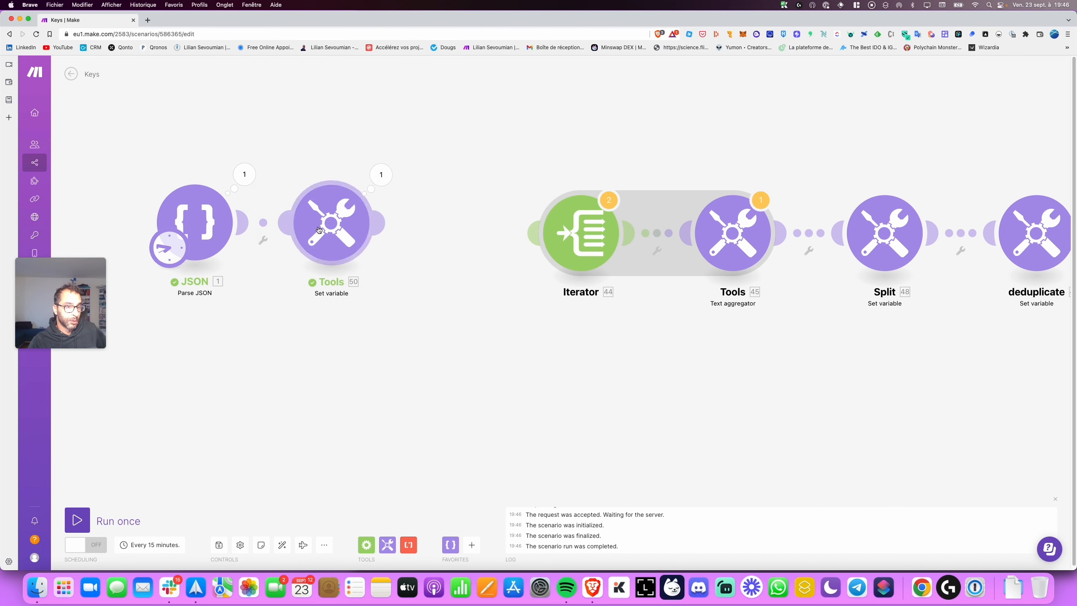
- Insert an Iterator between the JSON and Set variable modules, making room for it on the canvas
{"action": "left_click_drag", "start_coordinate": [327, 225], "coordinate": [387, 224]}
{"action": "left_click", "coordinate": [366, 546]}
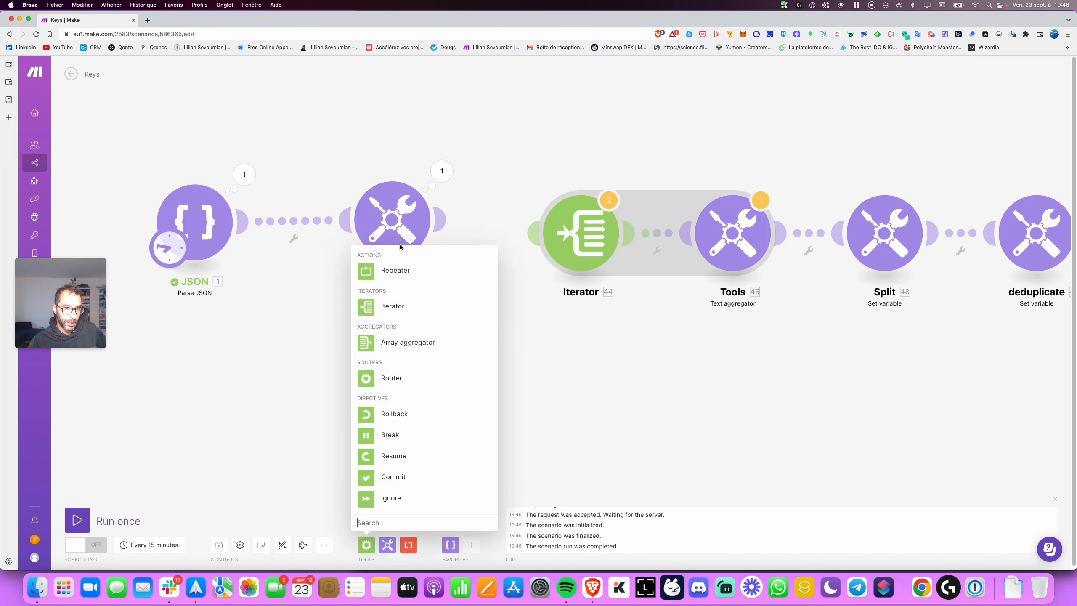
{"action": "left_click", "coordinate": [383, 307]}
{"action": "left_click_drag", "start_coordinate": [390, 325], "coordinate": [289, 221]}
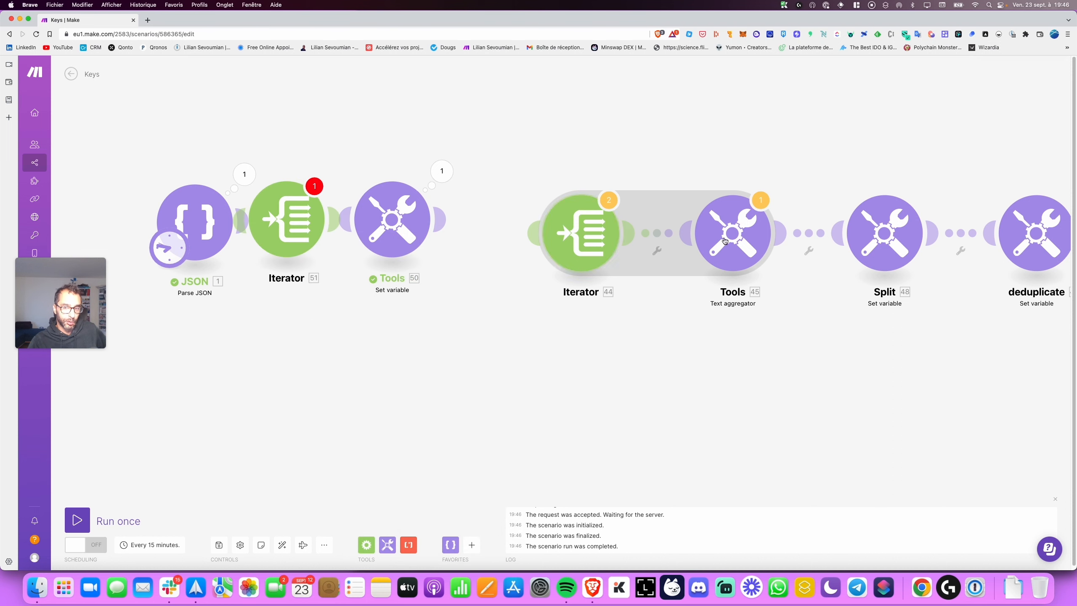
{"action": "left_click_drag", "start_coordinate": [430, 223], "coordinate": [456, 223]}
- Set the new Iterator's Array to the JSON module's list array and save the module
{"action": "left_click", "coordinate": [288, 220]}
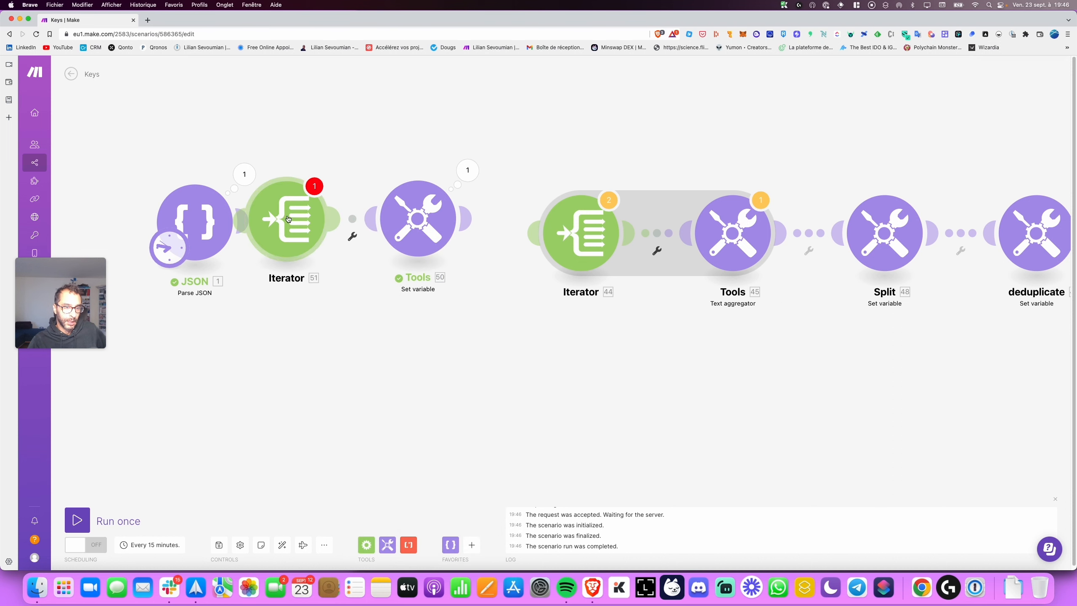
{"action": "left_click", "coordinate": [466, 232]}
{"action": "left_click", "coordinate": [534, 254]}
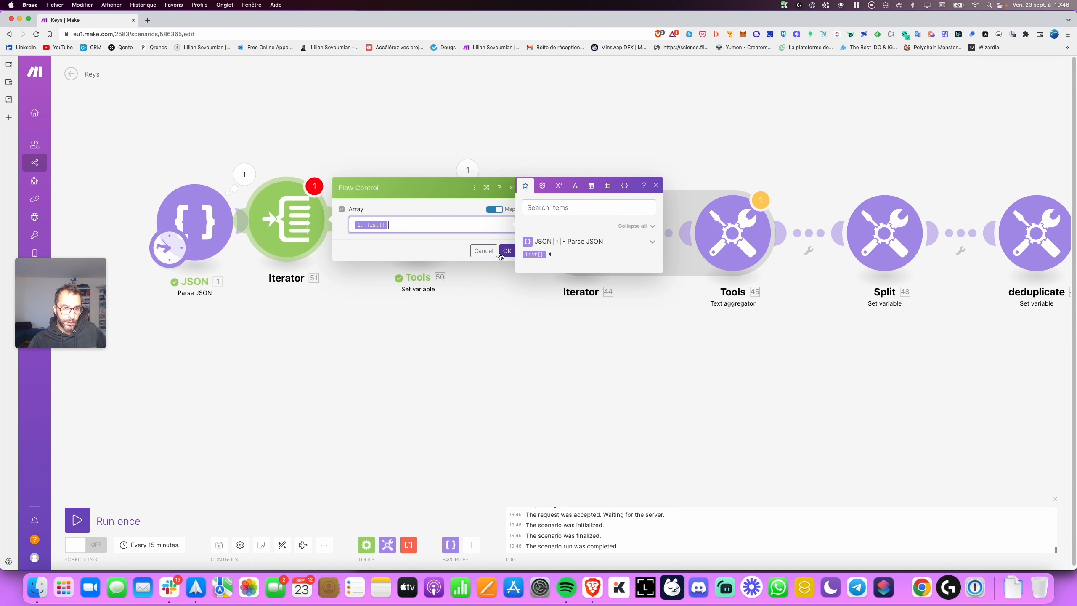
{"action": "left_click", "coordinate": [507, 250]}
- Space out the JSON, new Iterator and Set variable modules on the canvas
{"action": "left_click_drag", "start_coordinate": [275, 425], "coordinate": [310, 424]}
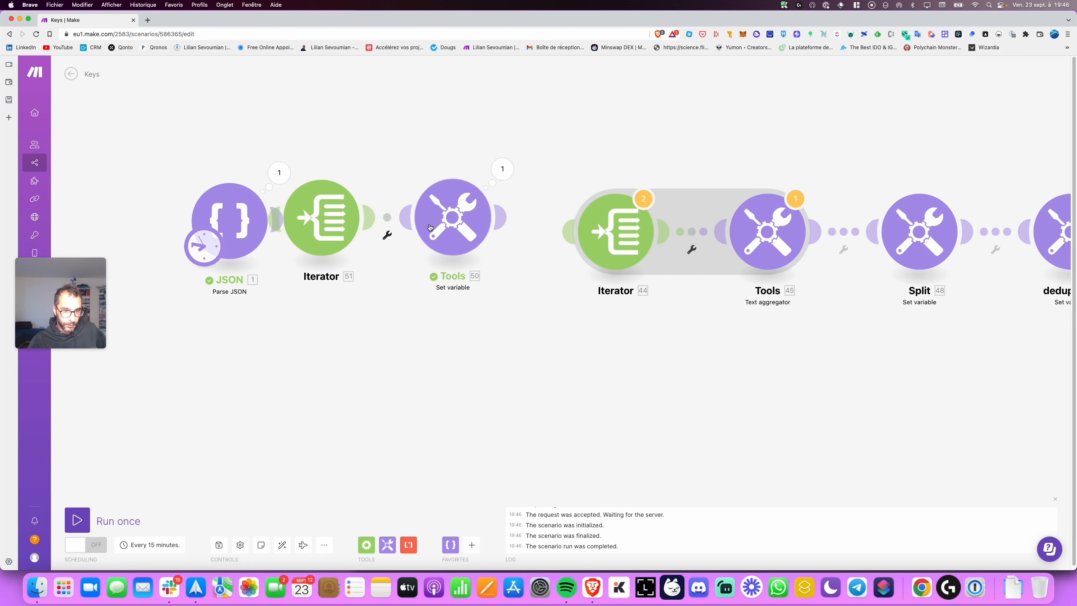
{"action": "left_click_drag", "start_coordinate": [313, 231], "coordinate": [333, 231]}
{"action": "scroll", "coordinate": [269, 368], "scroll_direction": "down", "scroll_amount": 1}
{"action": "left_click_drag", "start_coordinate": [269, 368], "coordinate": [291, 373]}
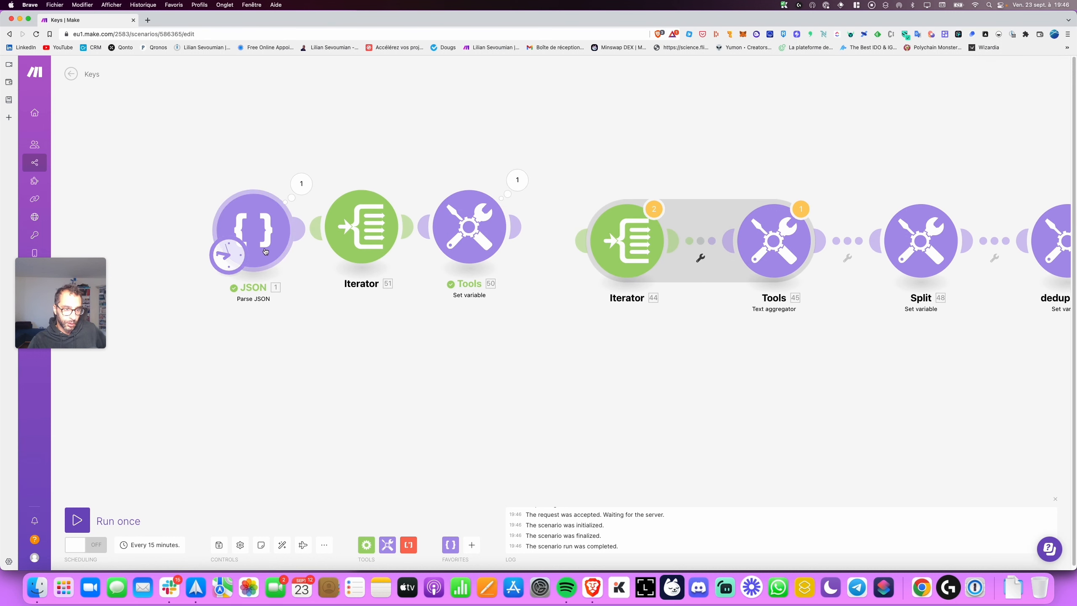
{"action": "left_click_drag", "start_coordinate": [265, 250], "coordinate": [221, 250]}
{"action": "left_click_drag", "start_coordinate": [369, 236], "coordinate": [349, 237]}
{"action": "left_click_drag", "start_coordinate": [445, 232], "coordinate": [451, 235]}
- Check the Set variable module's expression, run the scenario once and inspect the Keys output of its operations 4 and 3
{"action": "left_click", "coordinate": [475, 232]}
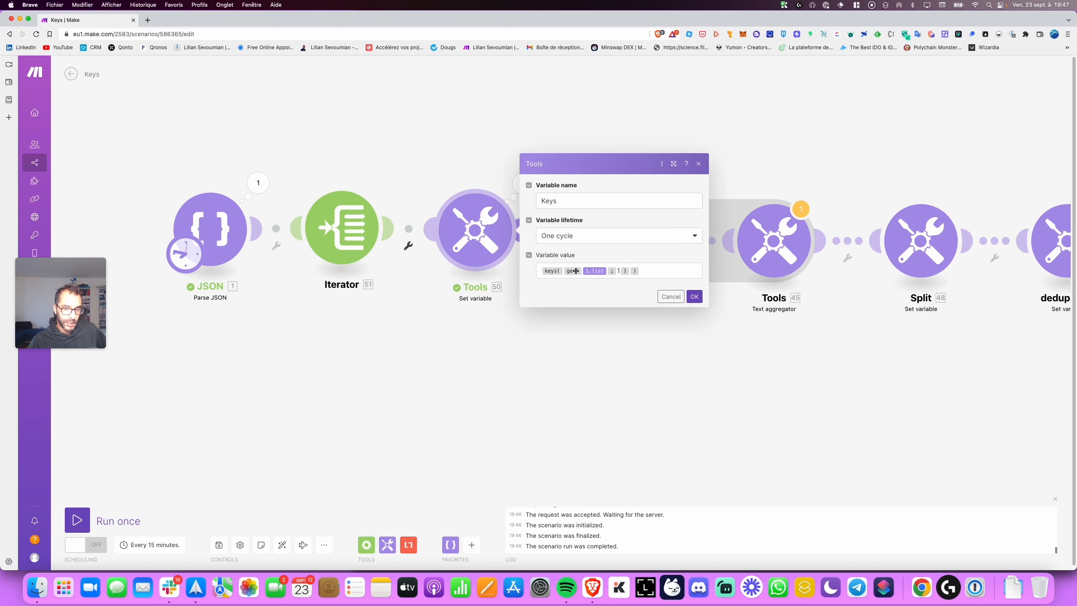
{"action": "left_click", "coordinate": [664, 300]}
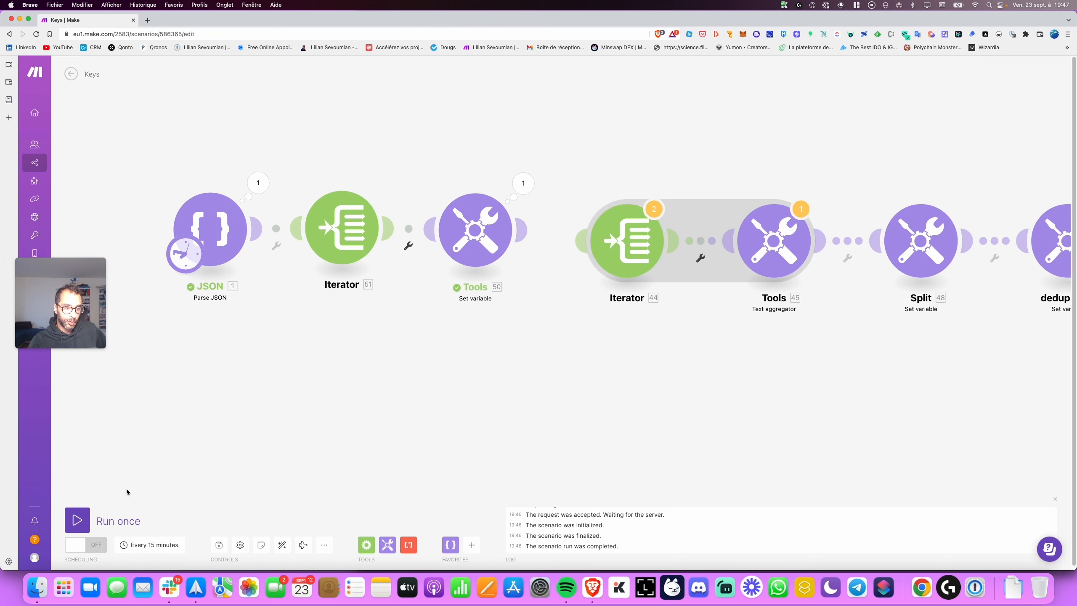
{"action": "left_click", "coordinate": [86, 526]}
{"action": "left_click", "coordinate": [409, 212]}
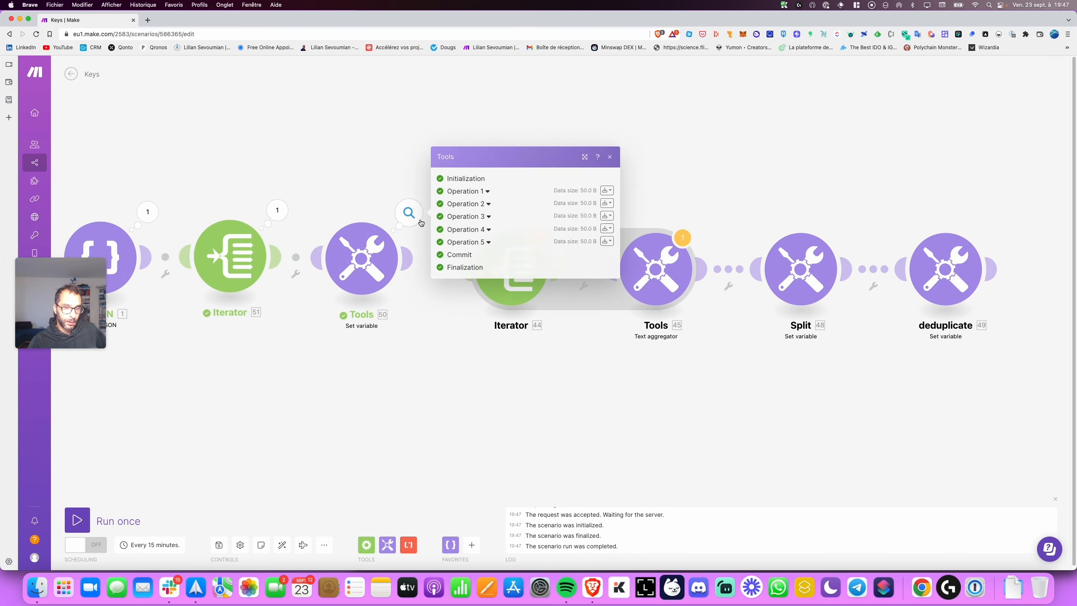
{"action": "left_click", "coordinate": [466, 225]}
{"action": "left_click", "coordinate": [466, 271]}
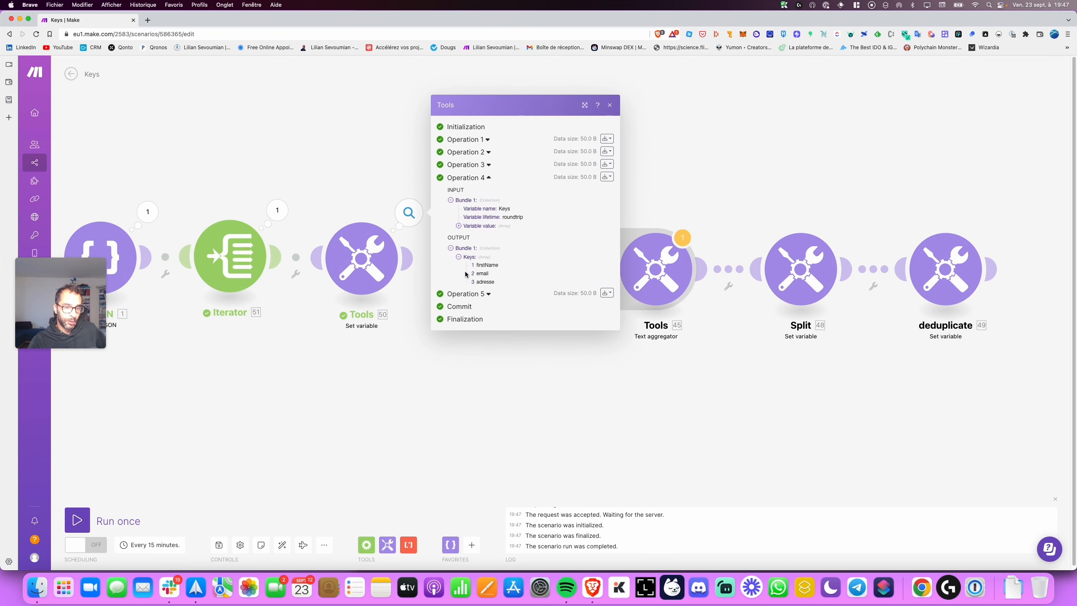
{"action": "left_click", "coordinate": [483, 165]}
{"action": "left_click", "coordinate": [470, 209]}
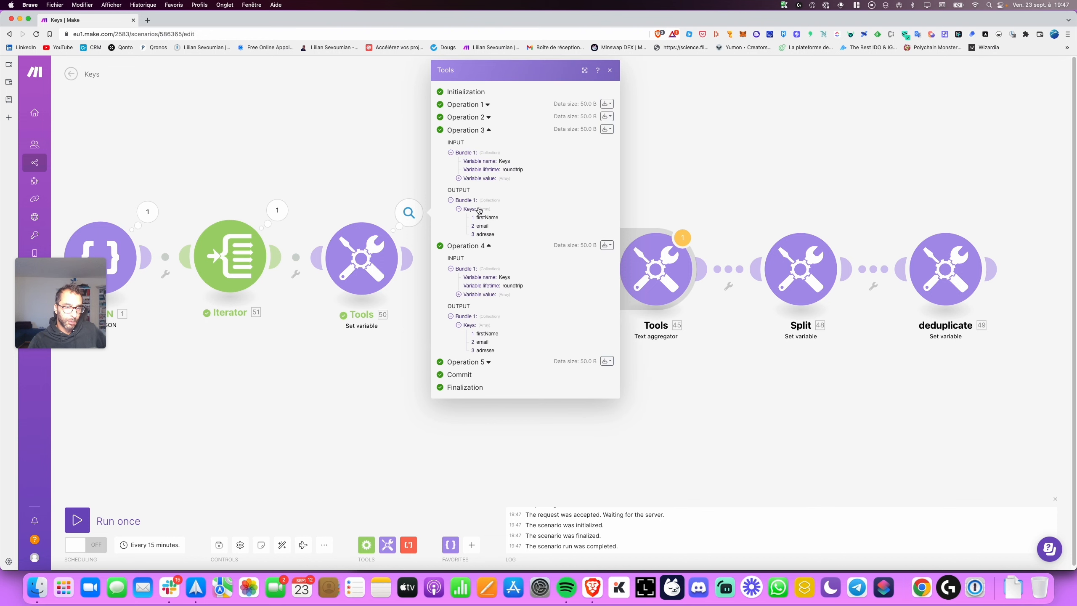
- Examine the collections in the JSON module's list output to see which properties each one holds
{"action": "left_click_drag", "start_coordinate": [178, 194], "coordinate": [225, 176]}
{"action": "left_click", "coordinate": [195, 194]}
{"action": "left_click", "coordinate": [250, 229]}
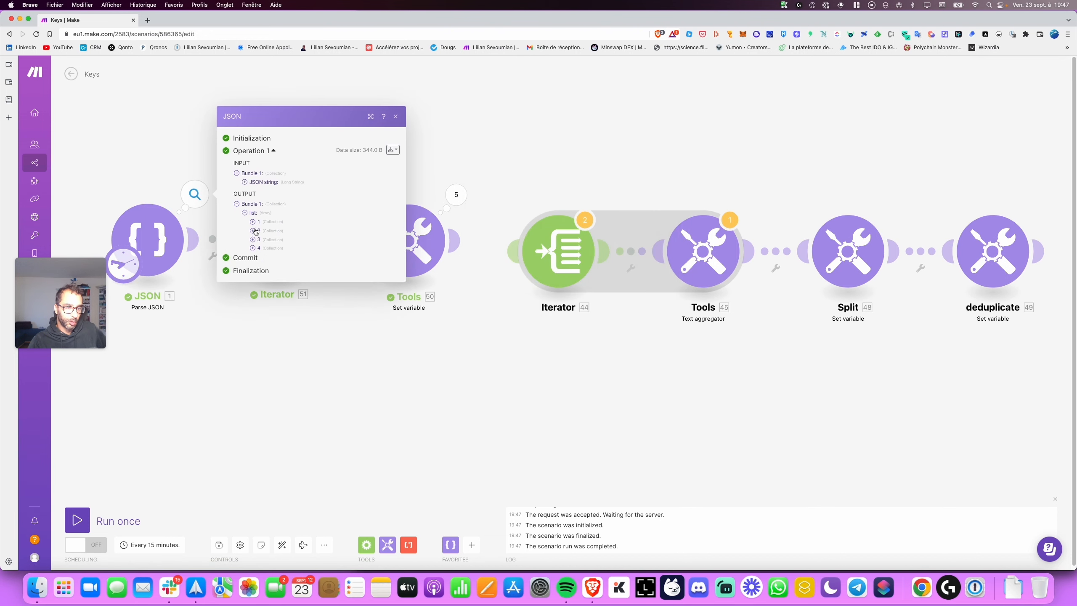
{"action": "left_click", "coordinate": [261, 216]}
{"action": "left_click", "coordinate": [439, 149]}
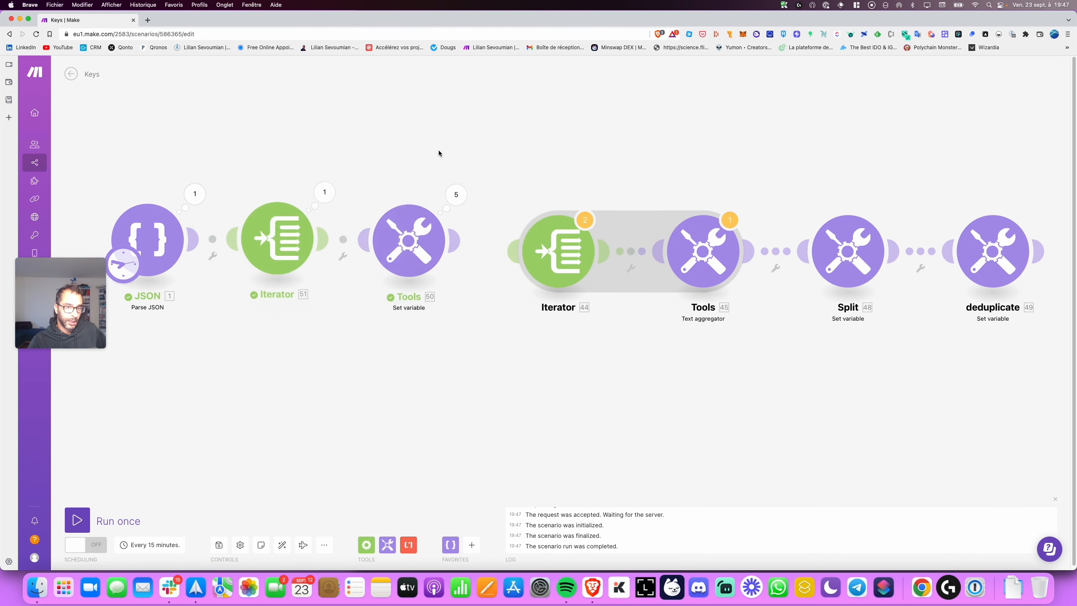
{"action": "left_click", "coordinate": [195, 194]}
{"action": "left_click", "coordinate": [245, 229]}
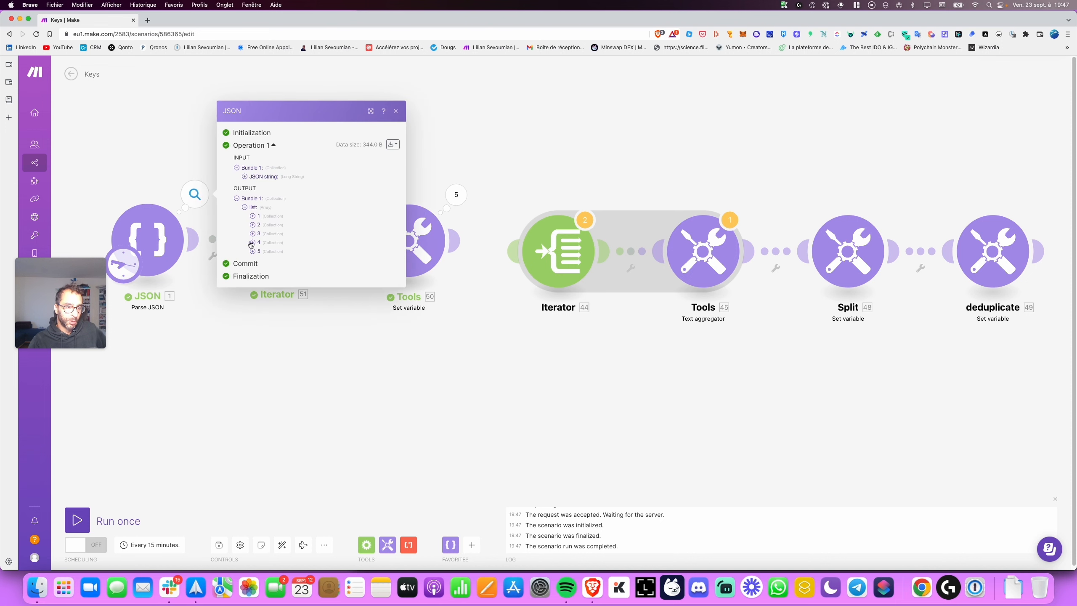
{"action": "left_click", "coordinate": [387, 291]}
{"action": "left_click", "coordinate": [399, 239]}
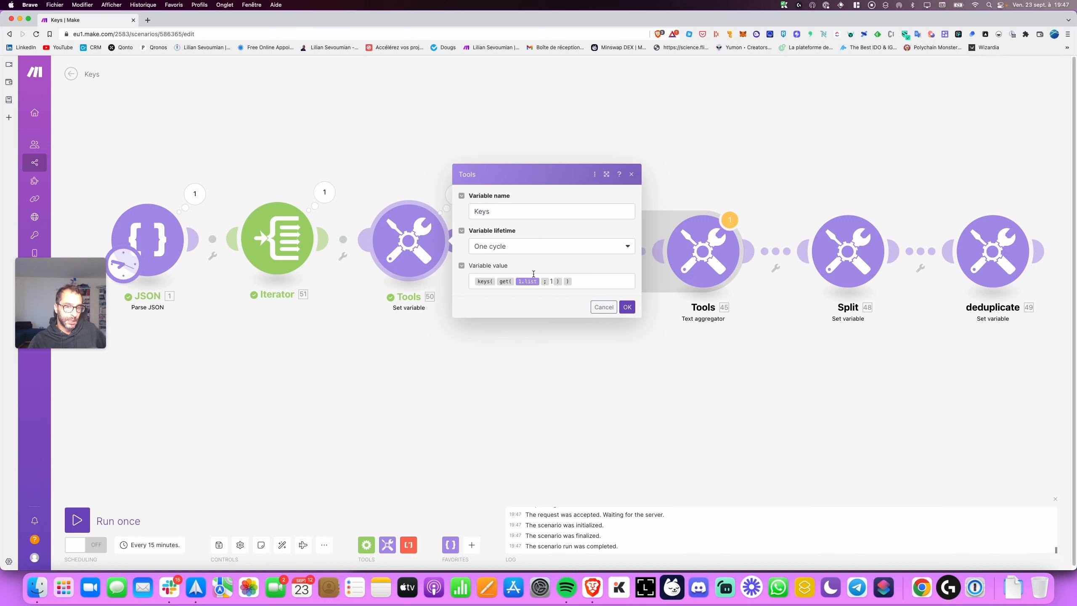
{"action": "left_click", "coordinate": [550, 281]}
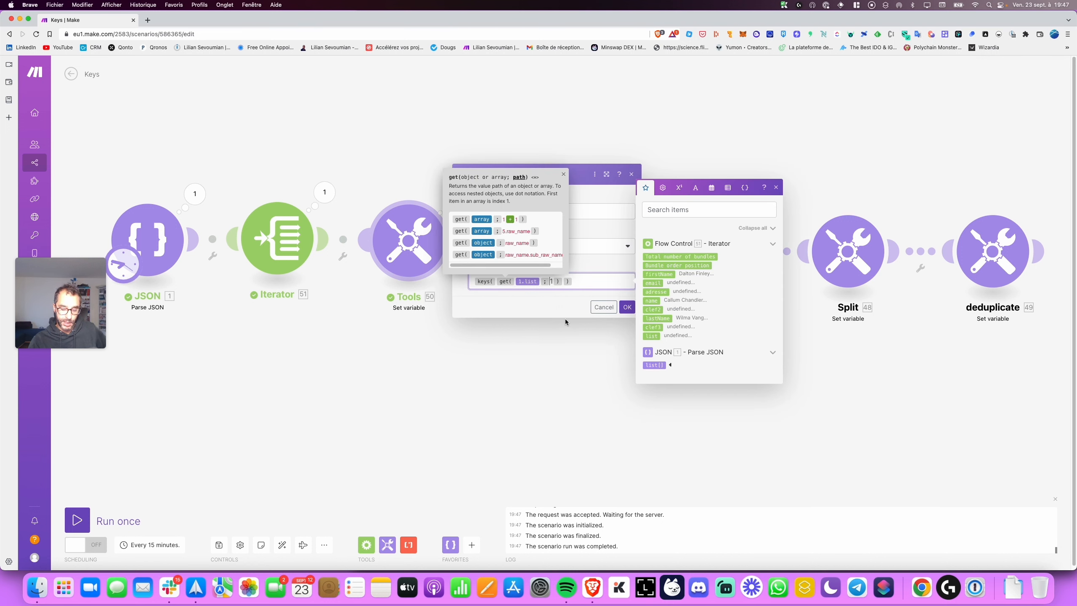
{"action": "key", "text": "Delete"}
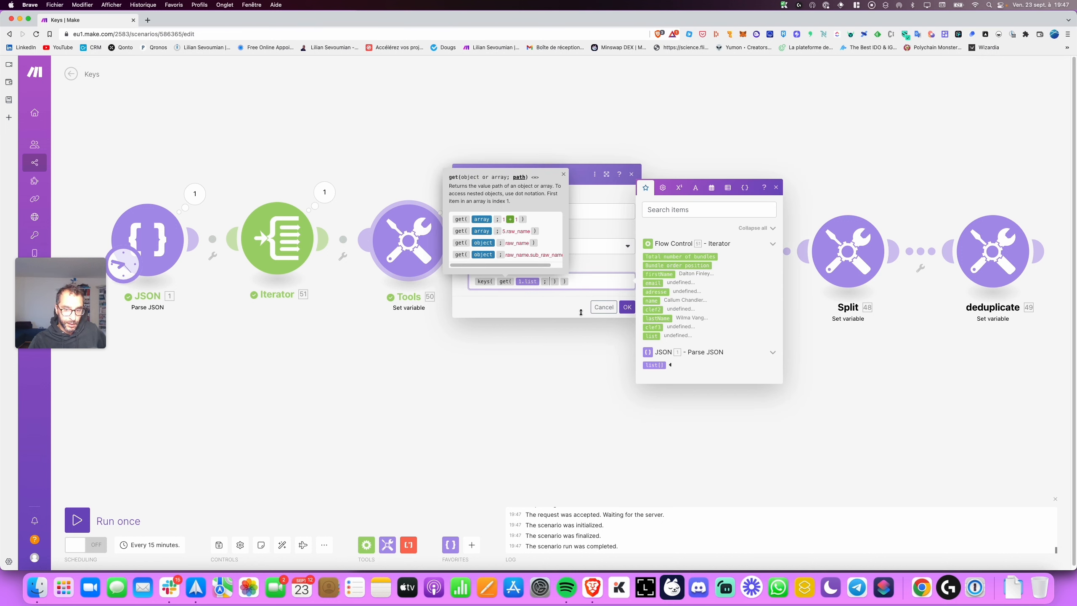
{"action": "left_click", "coordinate": [604, 306]}
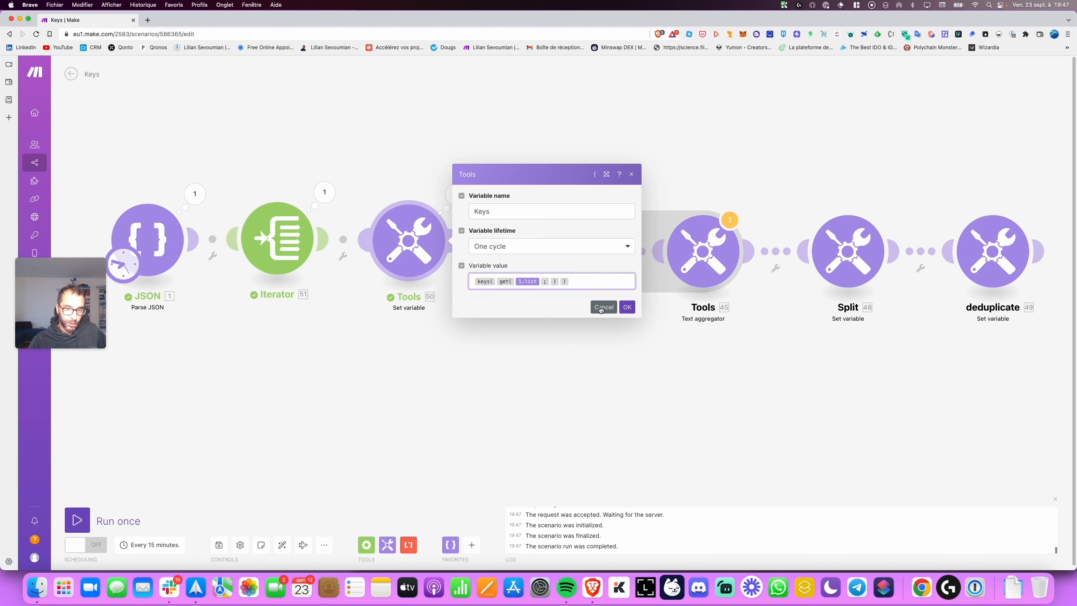
- Examine the new Iterator's output bundles and their Bundle order position values
{"action": "left_click", "coordinate": [337, 194]}
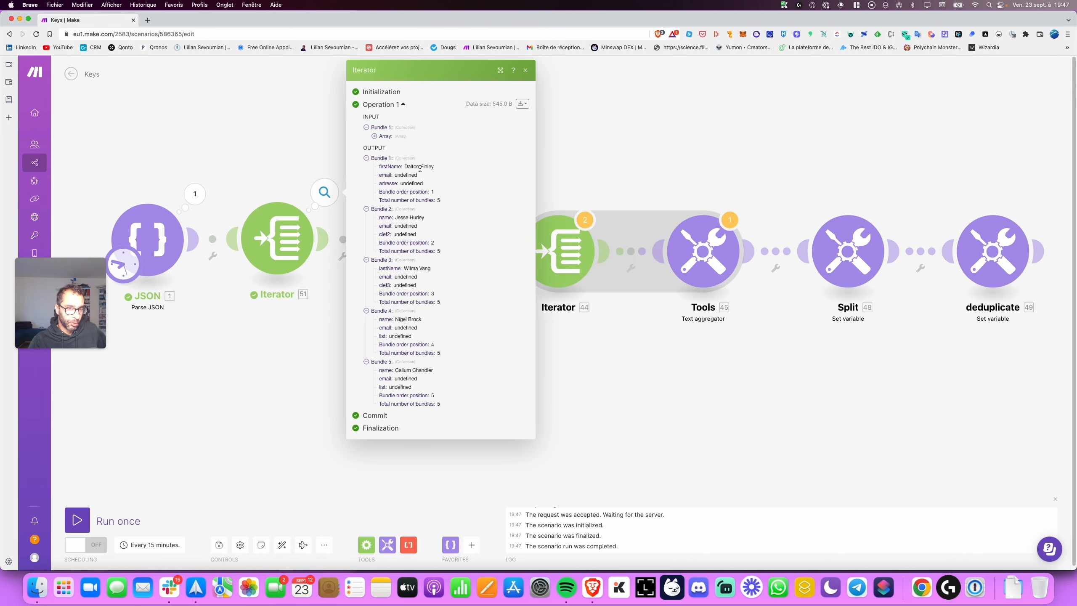
{"action": "left_click_drag", "start_coordinate": [392, 194], "coordinate": [435, 194]}
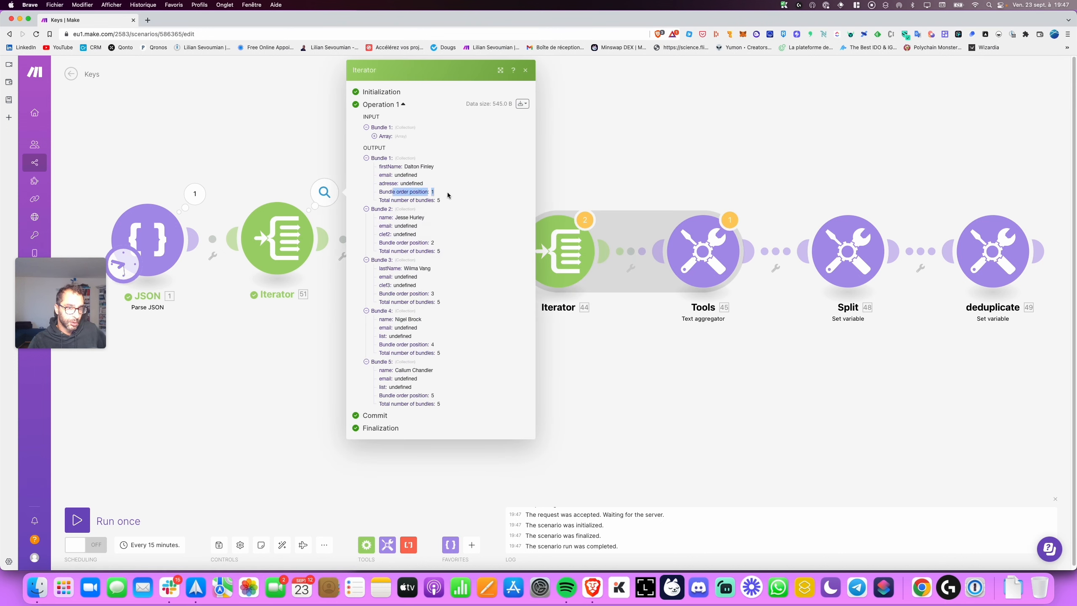
{"action": "left_click", "coordinate": [434, 192]}
{"action": "left_click", "coordinate": [298, 362]}
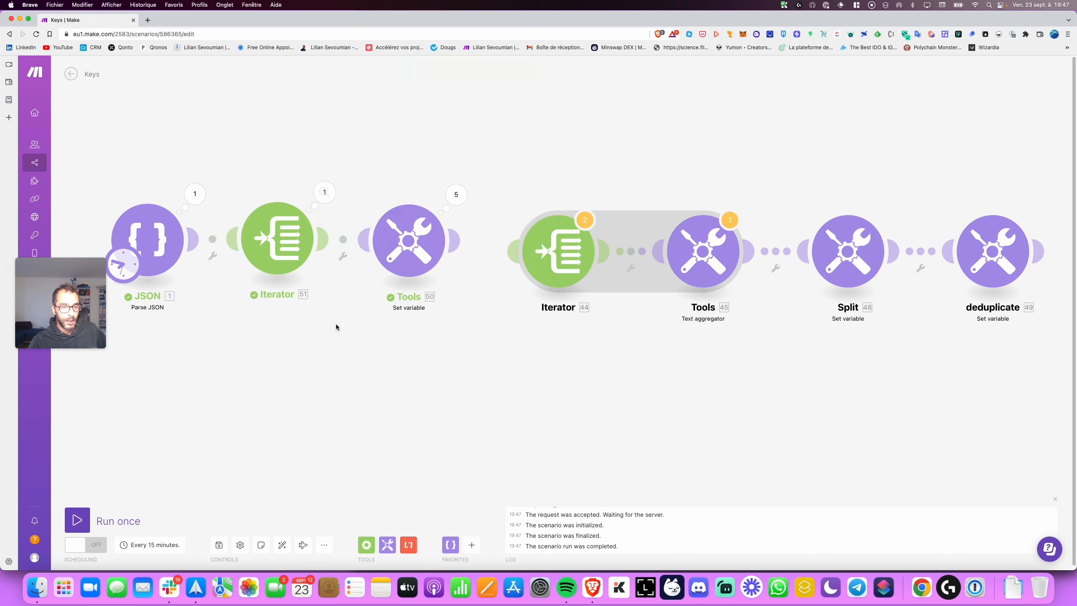
- Replace the get function's path in the Keys variable's value with the Iterator's Bundle order position, and save the module
{"action": "left_click", "coordinate": [377, 253]}
{"action": "left_click", "coordinate": [590, 285]}
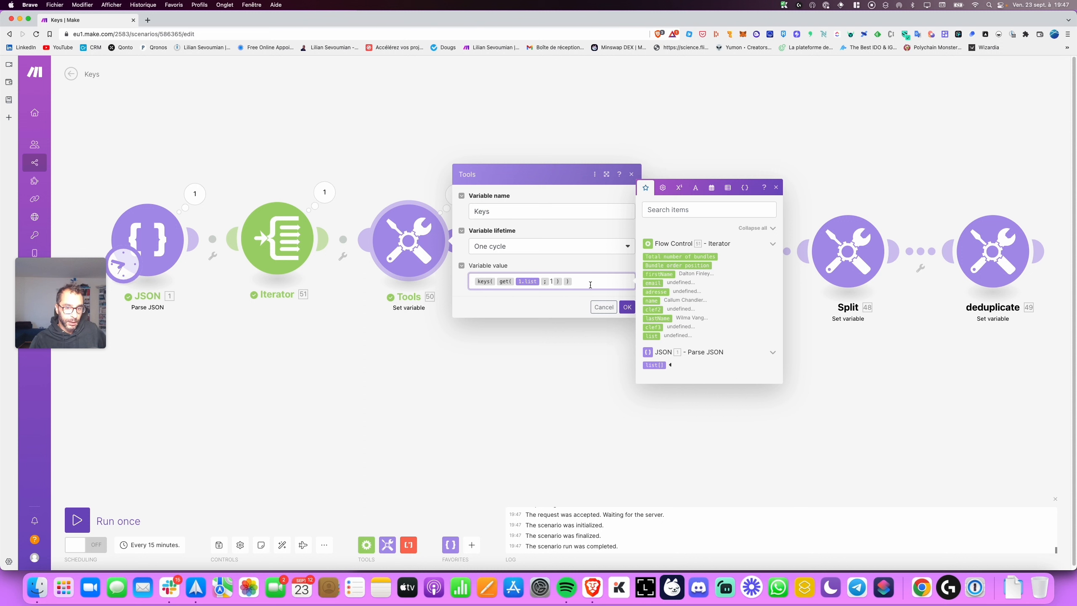
{"action": "key", "text": "Left"}
{"action": "key", "text": "Left"}
{"action": "key", "text": "Left"}
{"action": "key", "text": "Delete"}
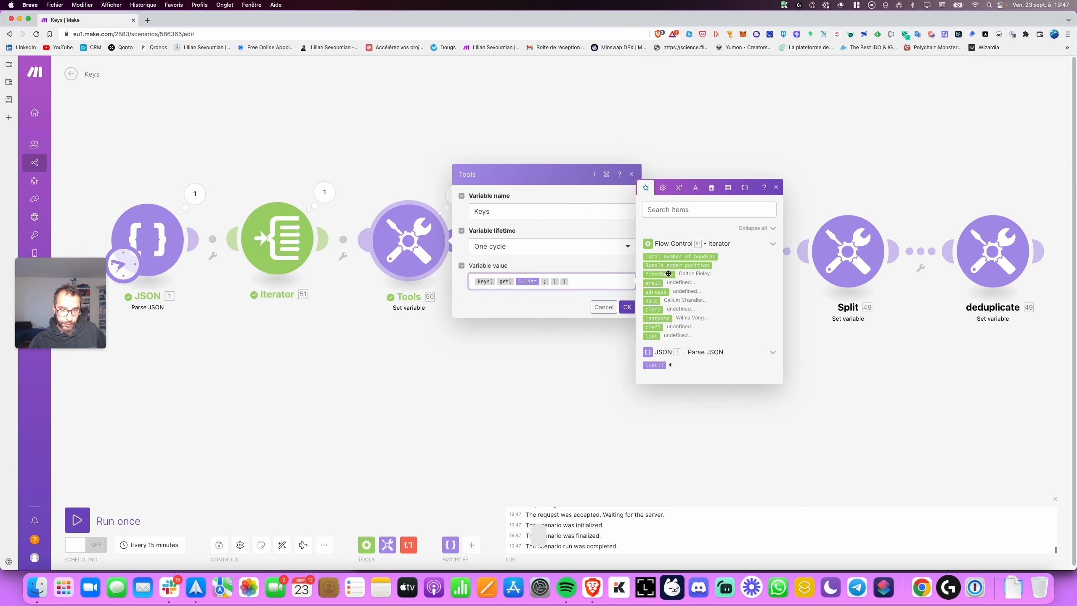
{"action": "left_click", "coordinate": [670, 265]}
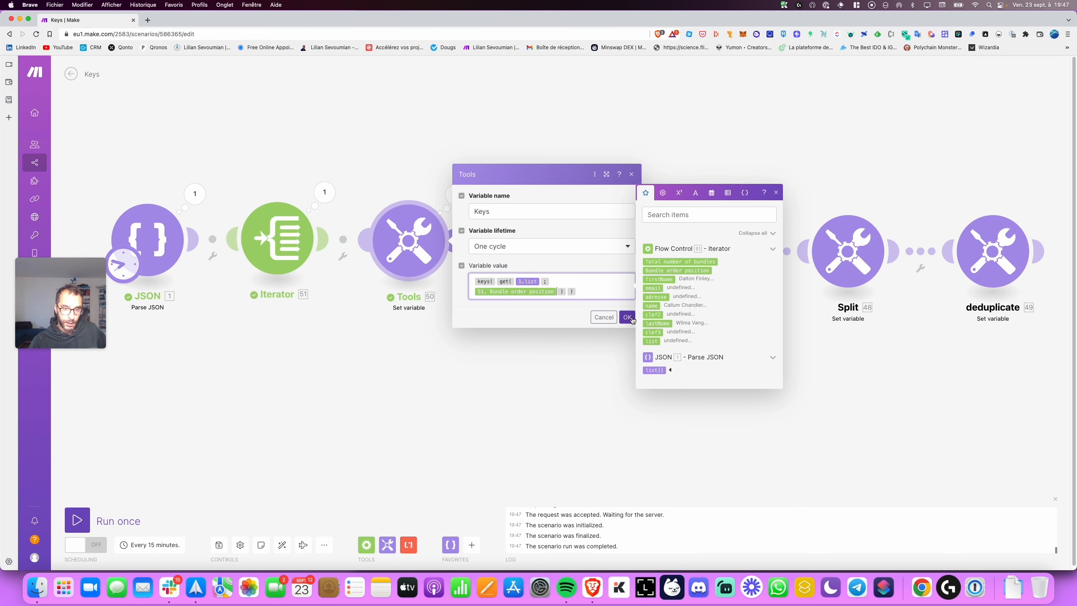
{"action": "left_click", "coordinate": [628, 317]}
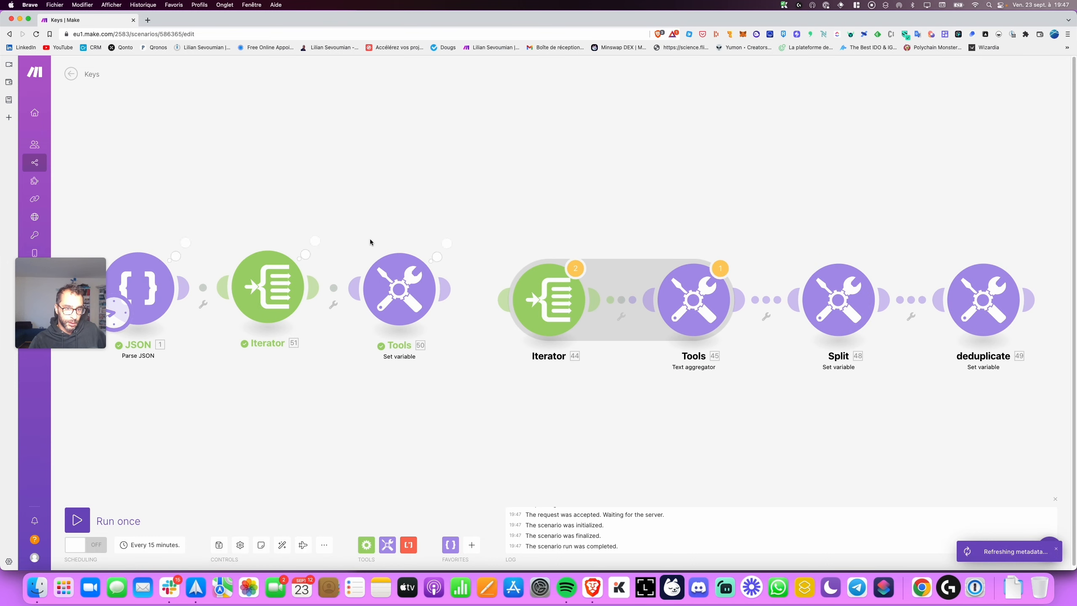
- Run the scenario once and inspect the Keys output of the Set variable module's operation 1
{"action": "left_click", "coordinate": [413, 209]}
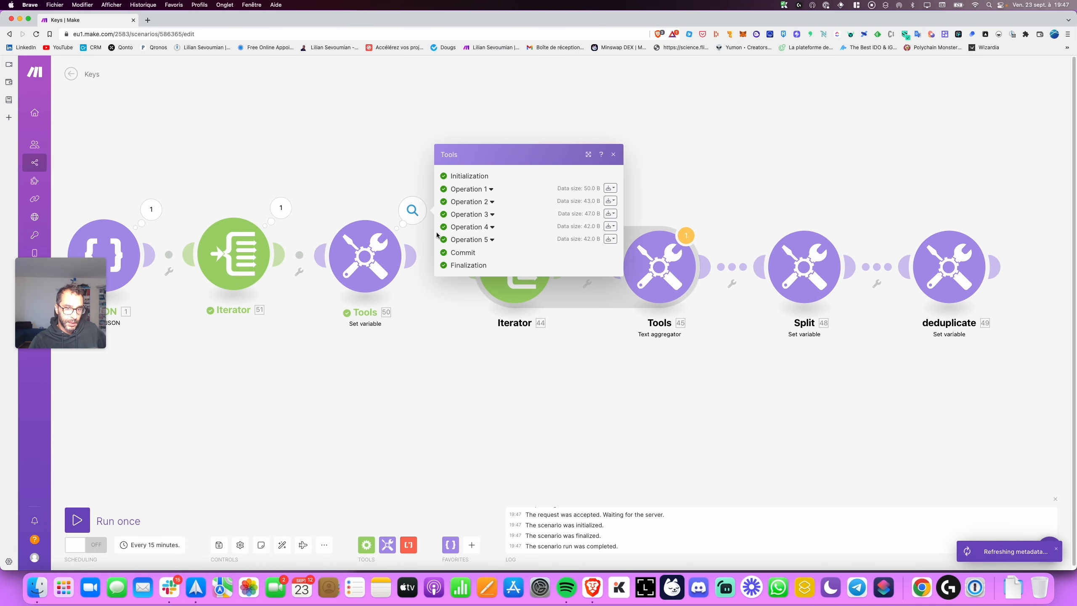
{"action": "left_click", "coordinate": [489, 188]}
{"action": "left_click", "coordinate": [462, 230]}
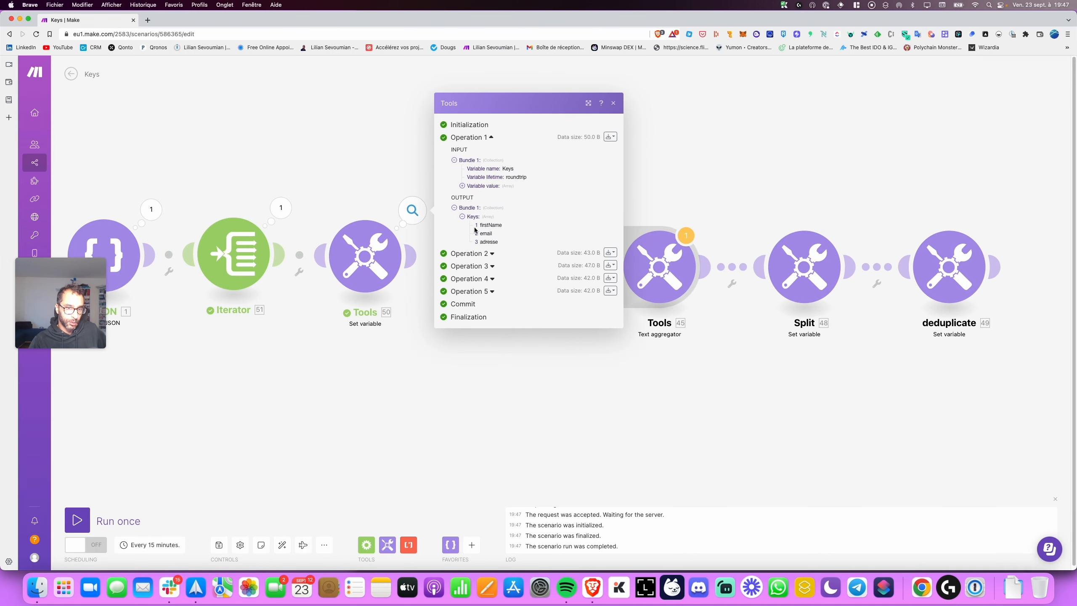
- Inspect the Keys output of operations 2, 3 and 4 in the Set variable module's run results
{"action": "left_click", "coordinate": [484, 256]}
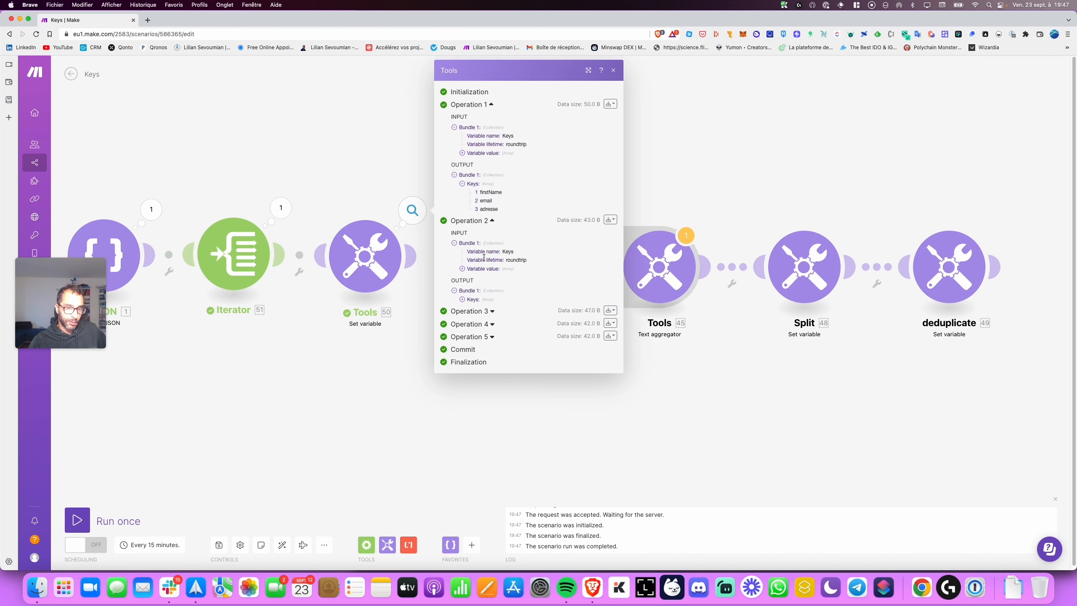
{"action": "left_click", "coordinate": [463, 299]}
{"action": "left_click", "coordinate": [487, 337]}
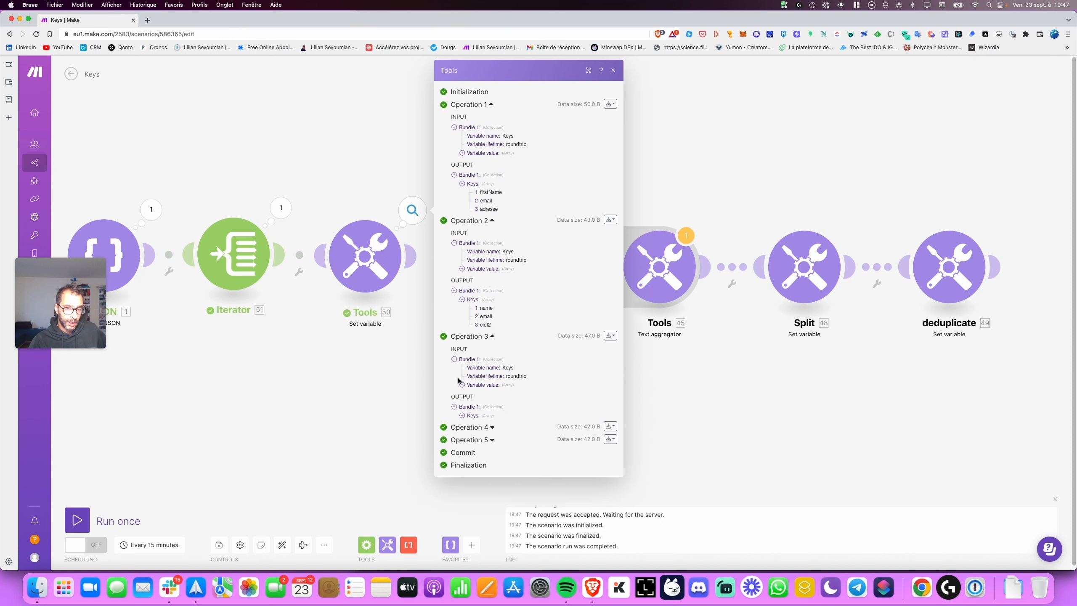
{"action": "left_click", "coordinate": [463, 416]}
{"action": "left_click", "coordinate": [487, 453]}
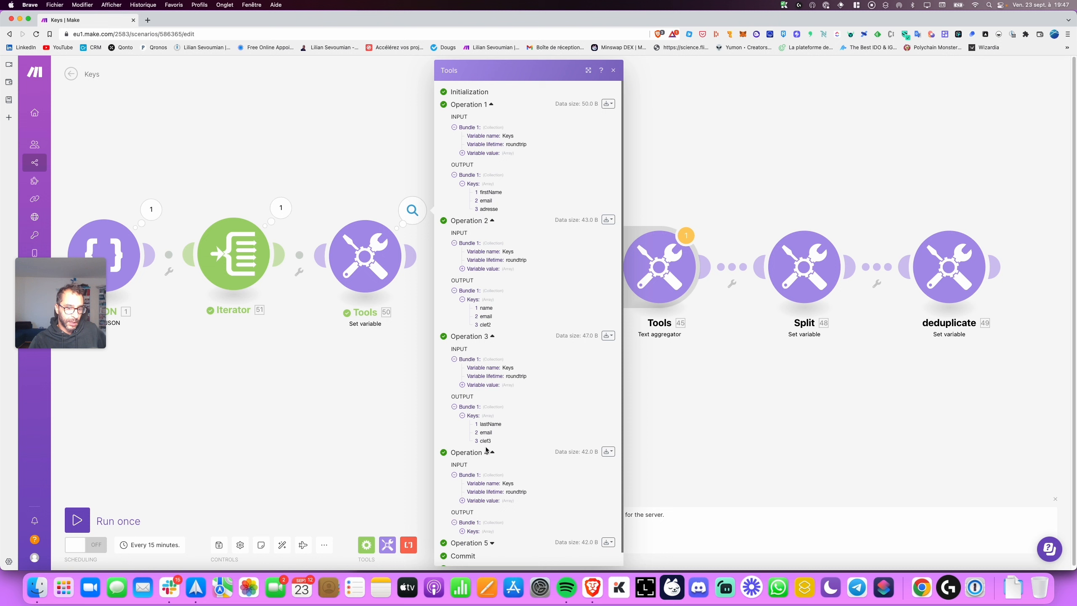
{"action": "left_click", "coordinate": [461, 531]}
{"action": "scroll", "coordinate": [608, 160], "scroll_direction": "down", "scroll_amount": 1}
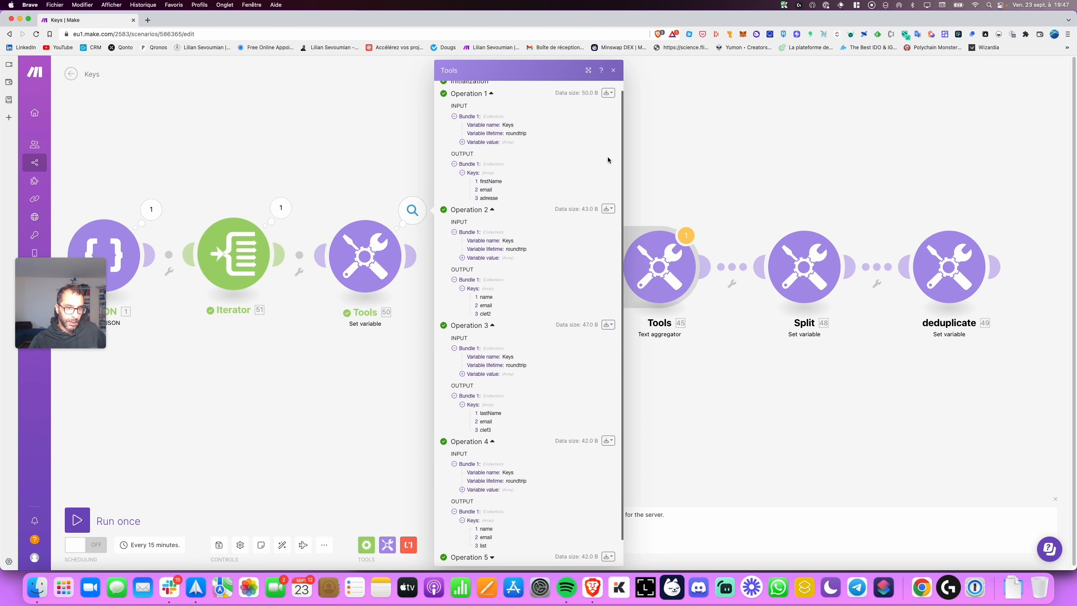
{"action": "left_click", "coordinate": [614, 71]}
- Select the JSON, Iterator and Set variable modules together and move them away from the unconnected module chain
{"action": "left_click_drag", "start_coordinate": [295, 163], "coordinate": [431, 134]}
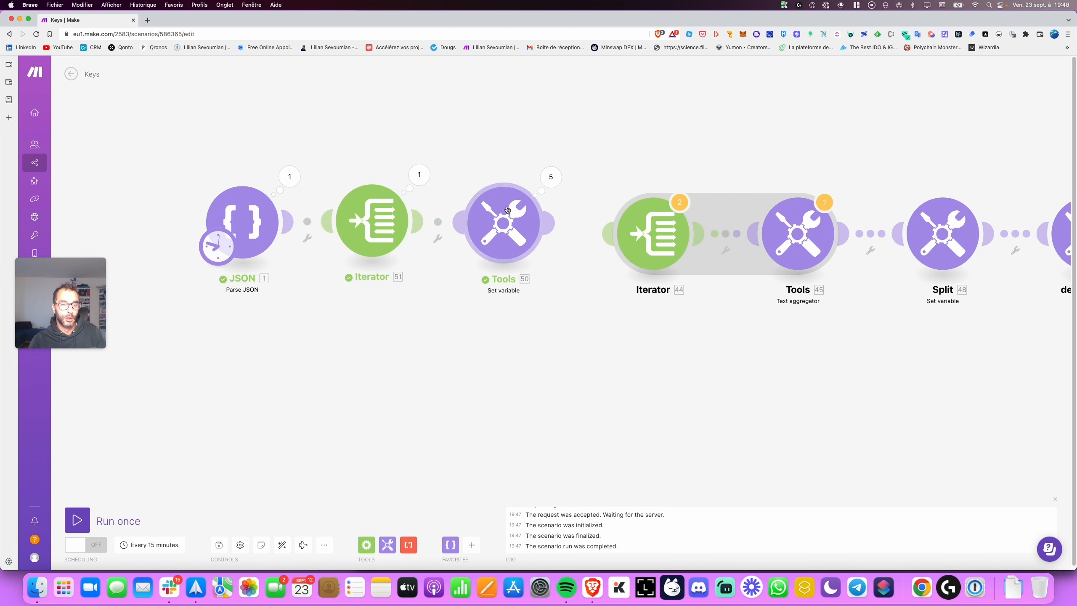
{"action": "scroll", "coordinate": [507, 212], "scroll_direction": "down", "scroll_amount": 2}
{"action": "left_click_drag", "start_coordinate": [501, 160], "coordinate": [463, 154]}
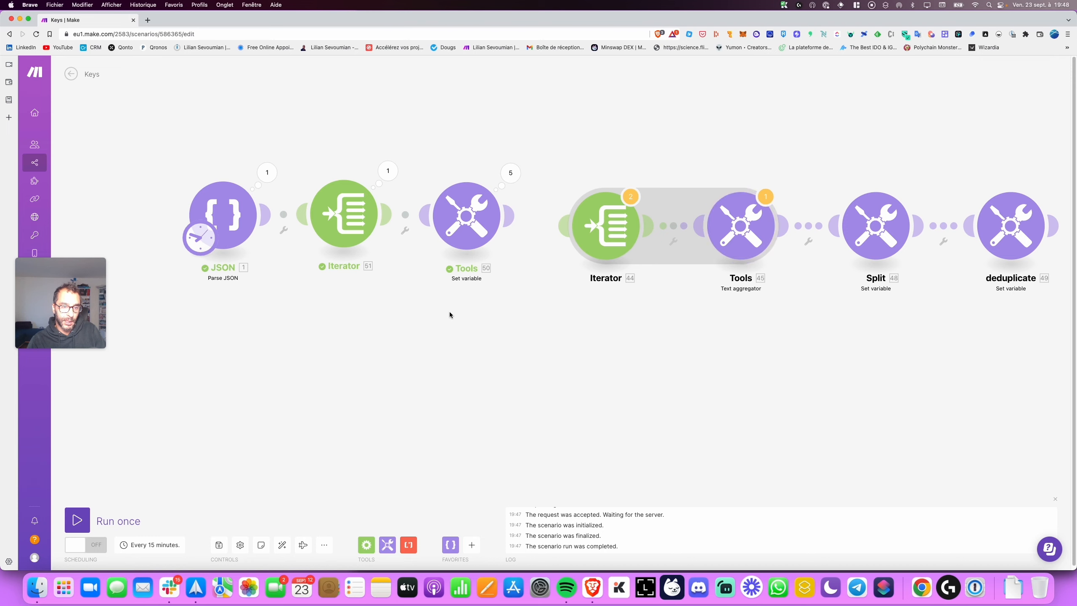
{"action": "left_click_drag", "start_coordinate": [449, 312], "coordinate": [520, 301]}
{"action": "left_click_drag", "start_coordinate": [214, 143], "coordinate": [546, 269]}
{"action": "left_click_drag", "start_coordinate": [539, 217], "coordinate": [356, 185]}
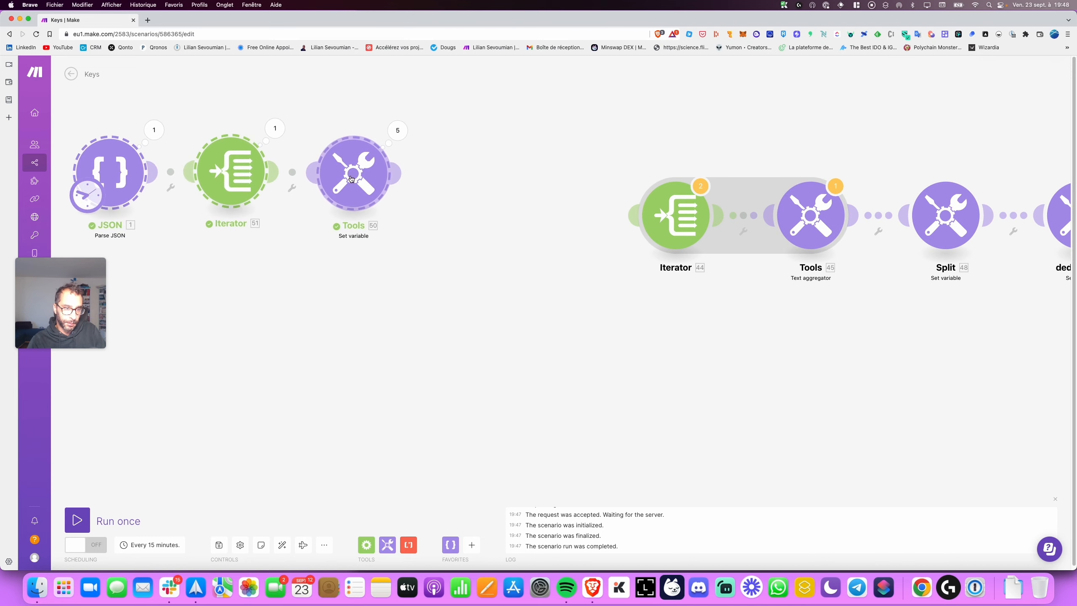
- Add a Text aggregator after the Set variable module, with Iterator [51] as its source module
{"action": "left_click", "coordinate": [387, 545]}
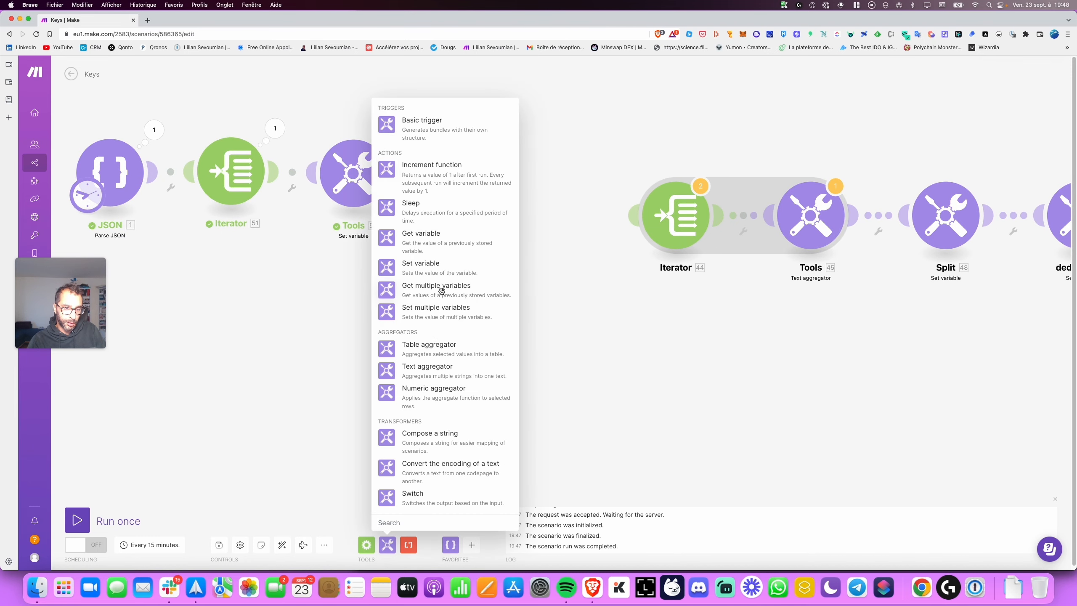
{"action": "left_click", "coordinate": [424, 370]}
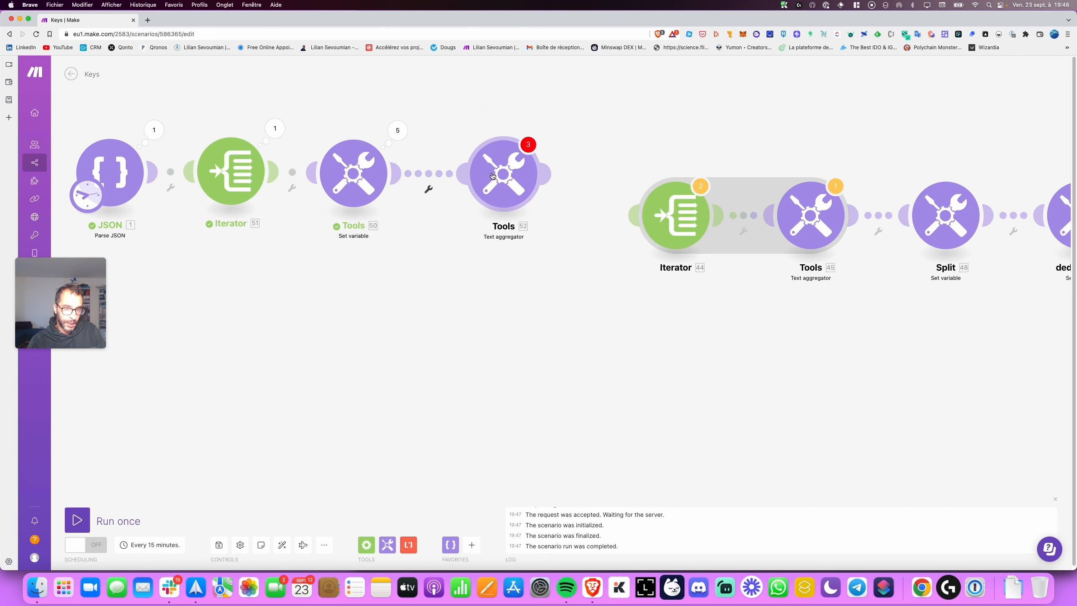
{"action": "left_click", "coordinate": [564, 163]}
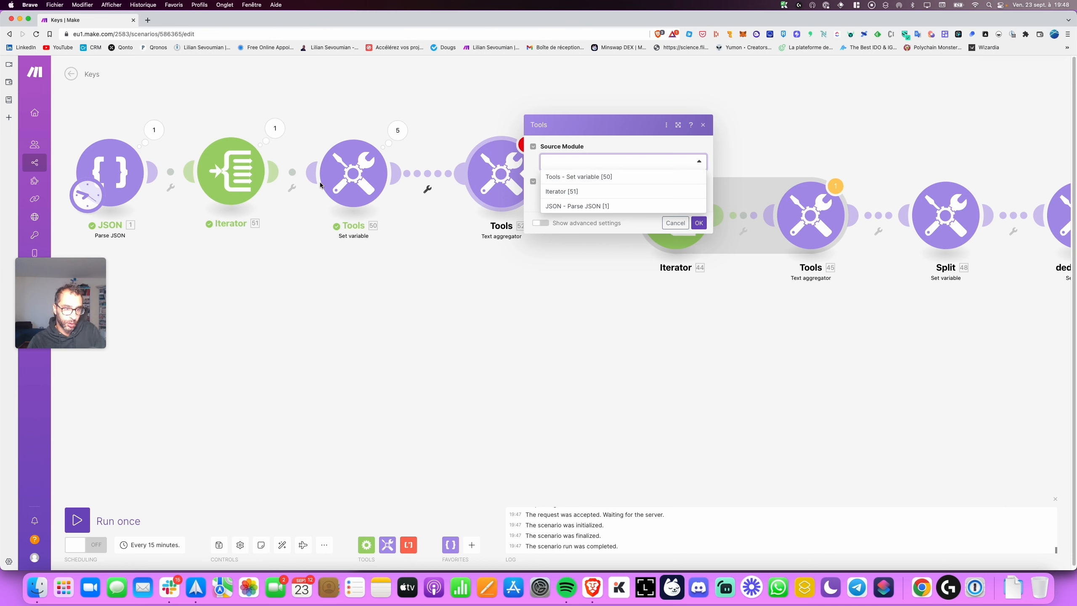
{"action": "left_click", "coordinate": [571, 191]}
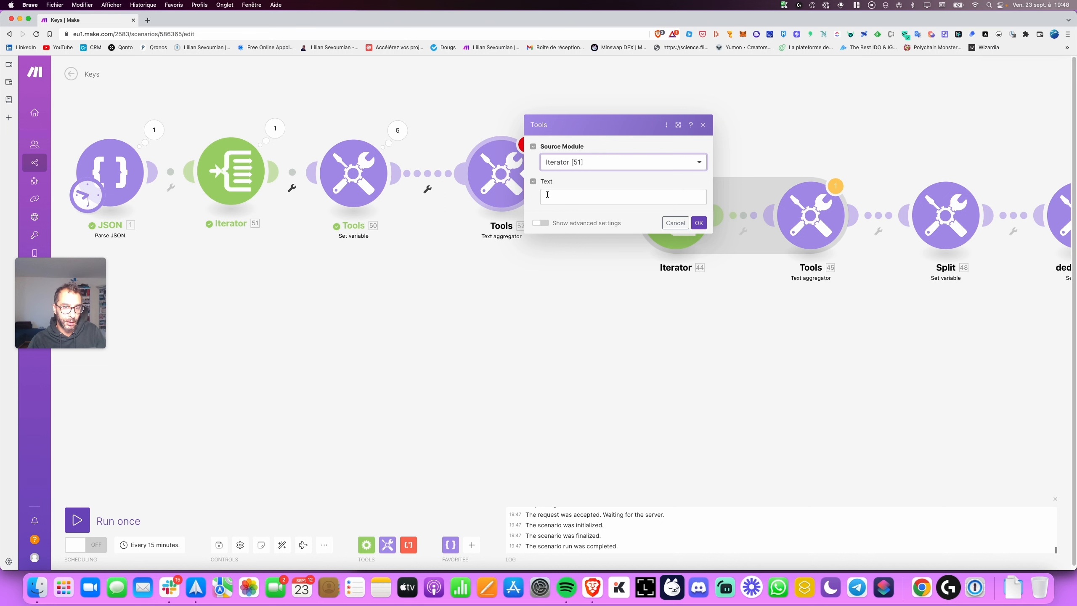
{"action": "left_click", "coordinate": [564, 196]}
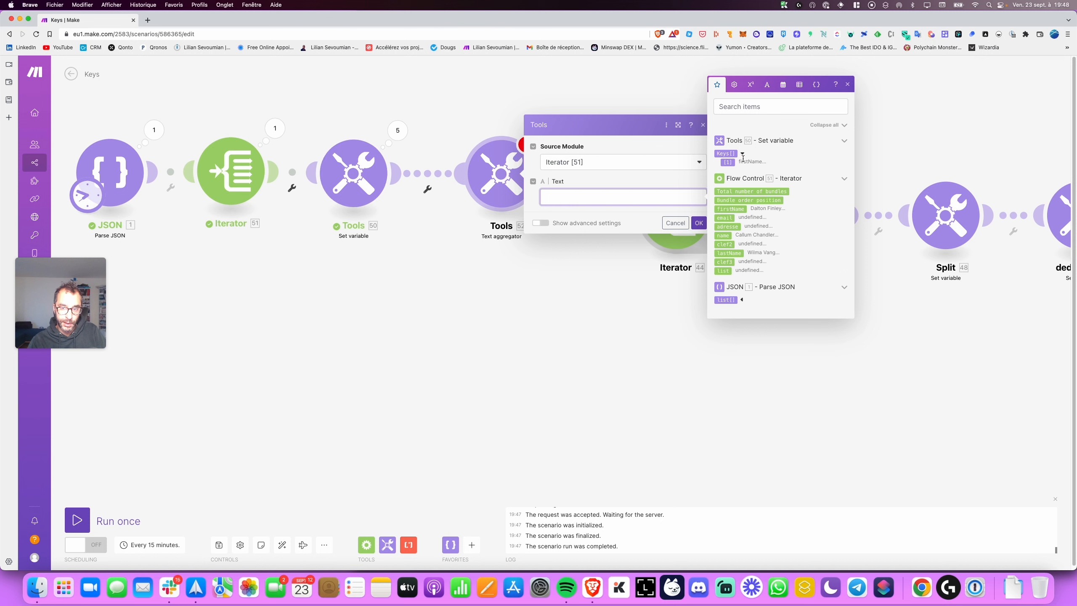
{"action": "left_click", "coordinate": [699, 225]}
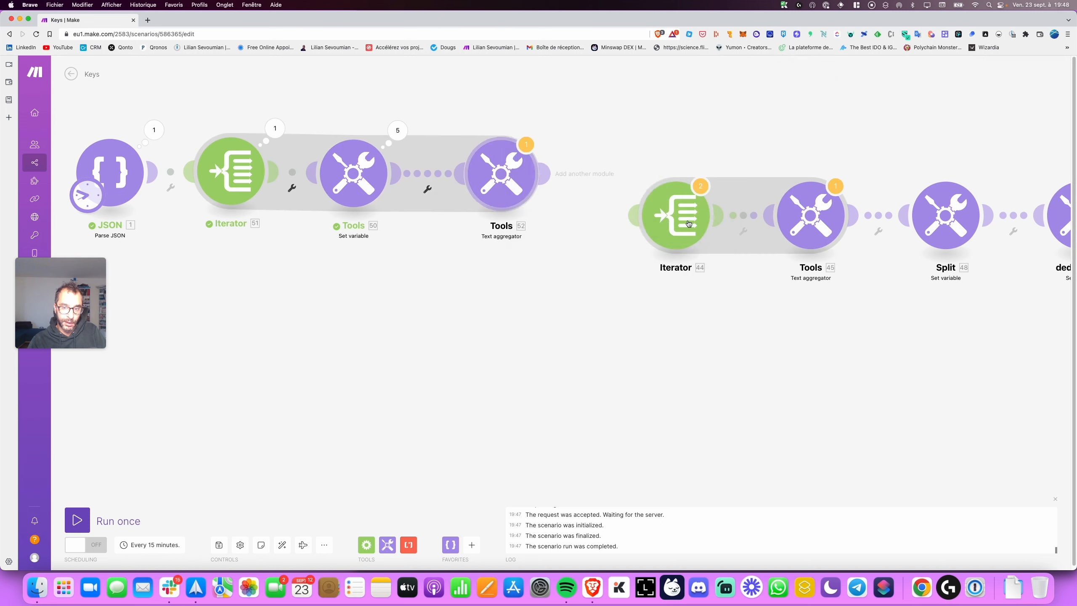
- Copy the keys and get formula from the Set variable module's value into the new Text aggregator's Text, and save it
{"action": "left_click", "coordinate": [343, 173]}
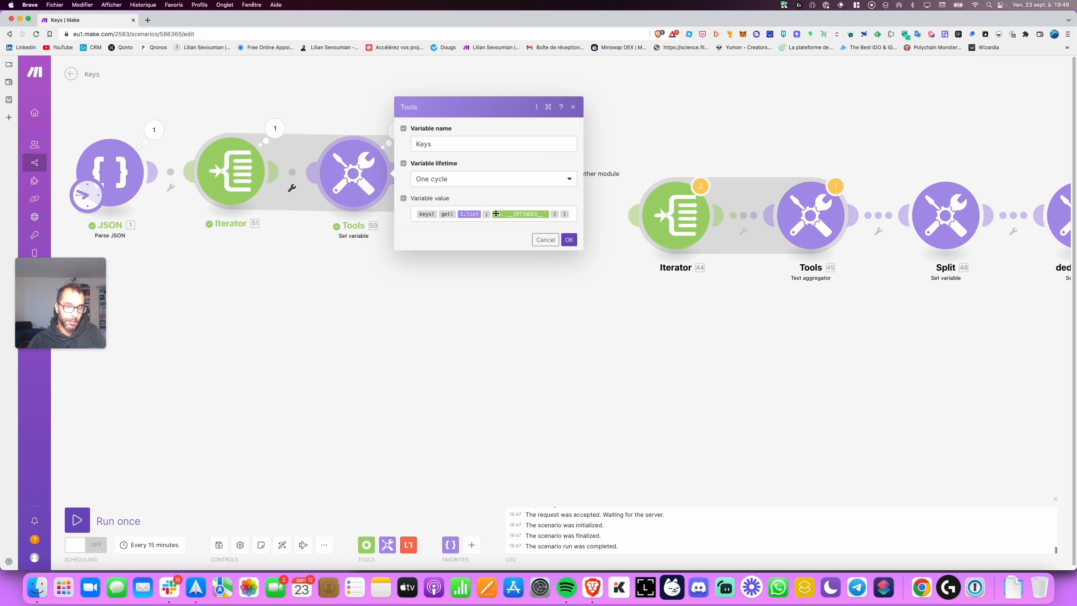
{"action": "left_click", "coordinate": [574, 215]}
{"action": "key", "text": "super+a"}
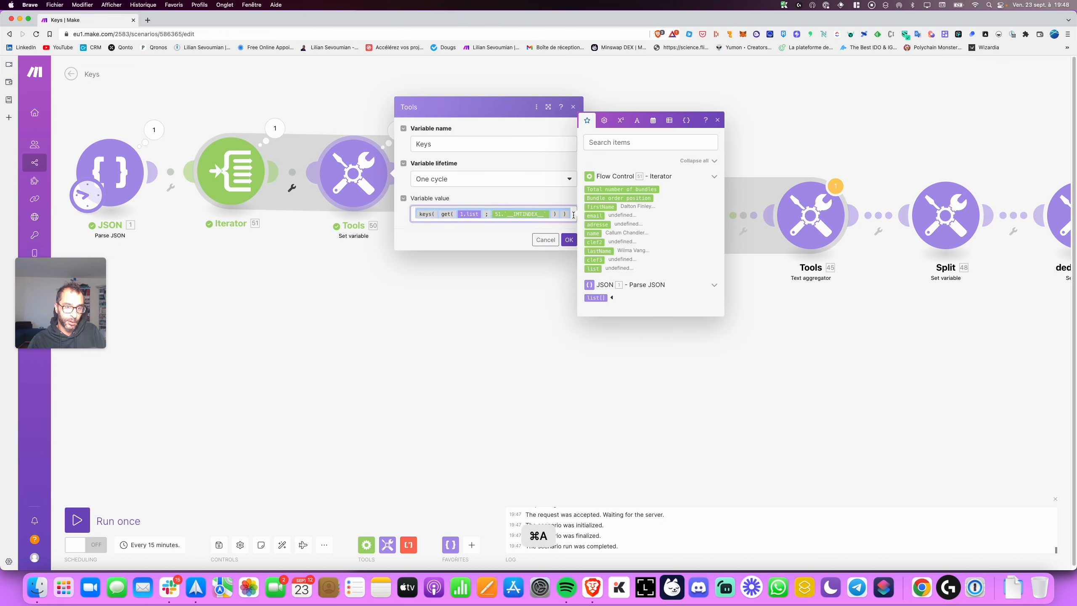
{"action": "key", "text": "super+x"}
{"action": "left_click", "coordinate": [548, 240]}
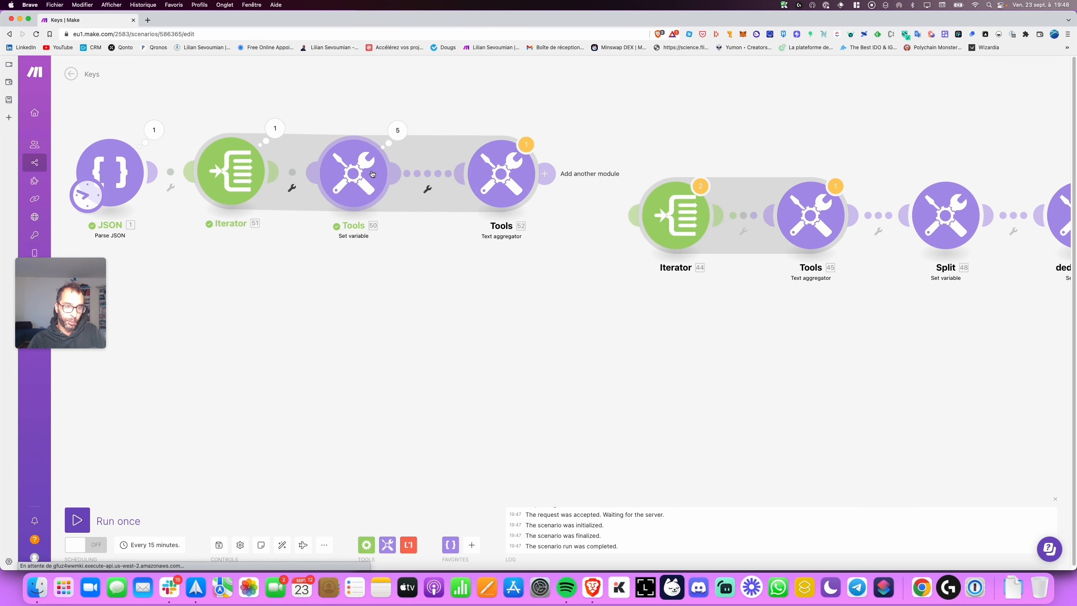
{"action": "left_click", "coordinate": [501, 173]}
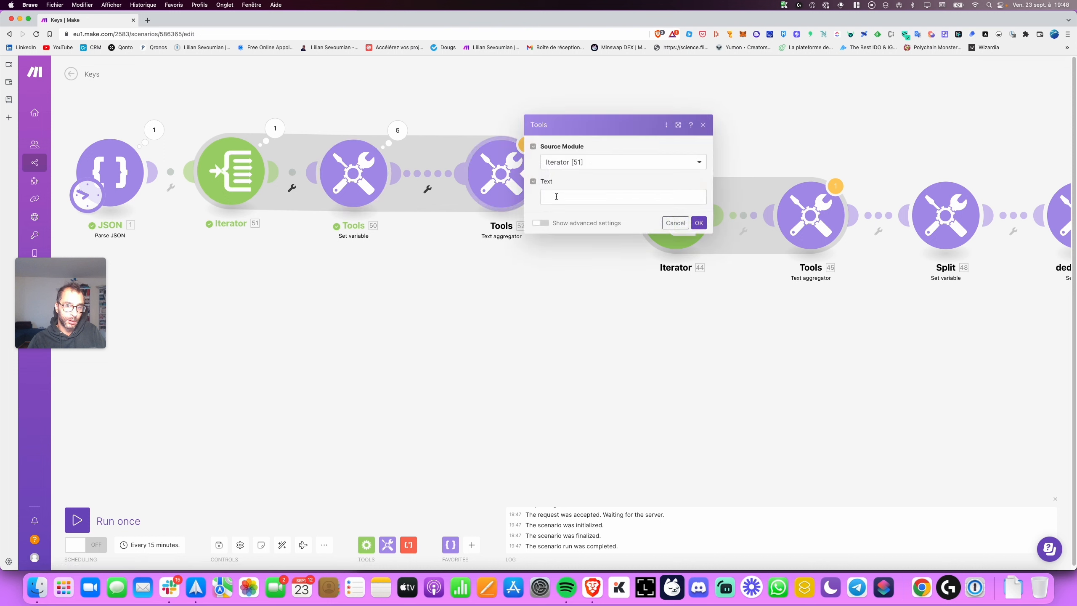
{"action": "left_click", "coordinate": [594, 195]}
{"action": "key", "text": "super+v"}
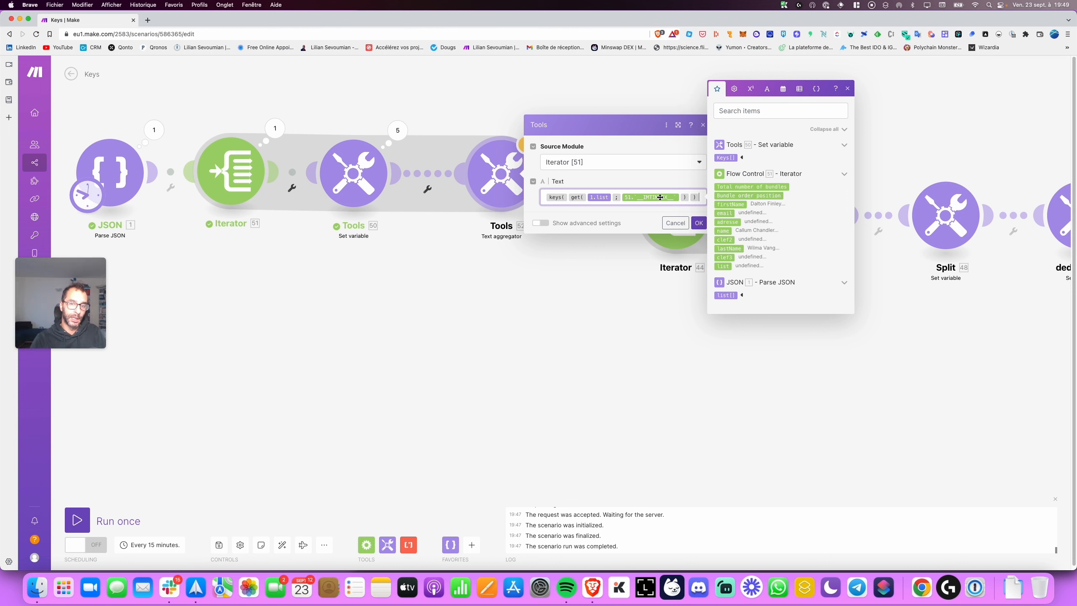
{"action": "left_click", "coordinate": [698, 222]}
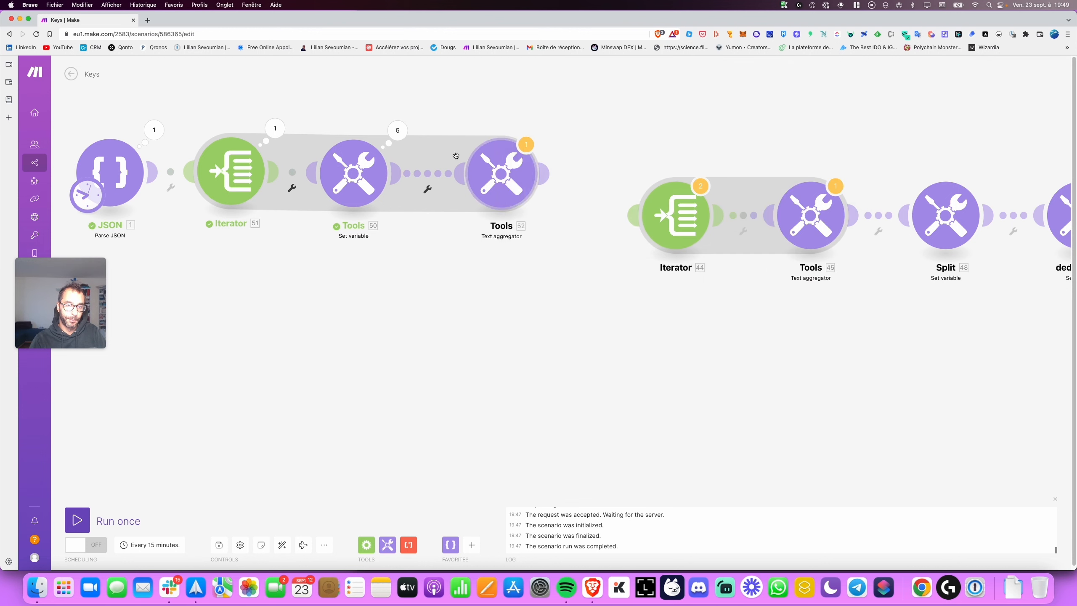
- Review the Keys output of operations 1 to 3 in the Set variable module's run results
{"action": "left_click", "coordinate": [397, 131]}
{"action": "left_click", "coordinate": [468, 110]}
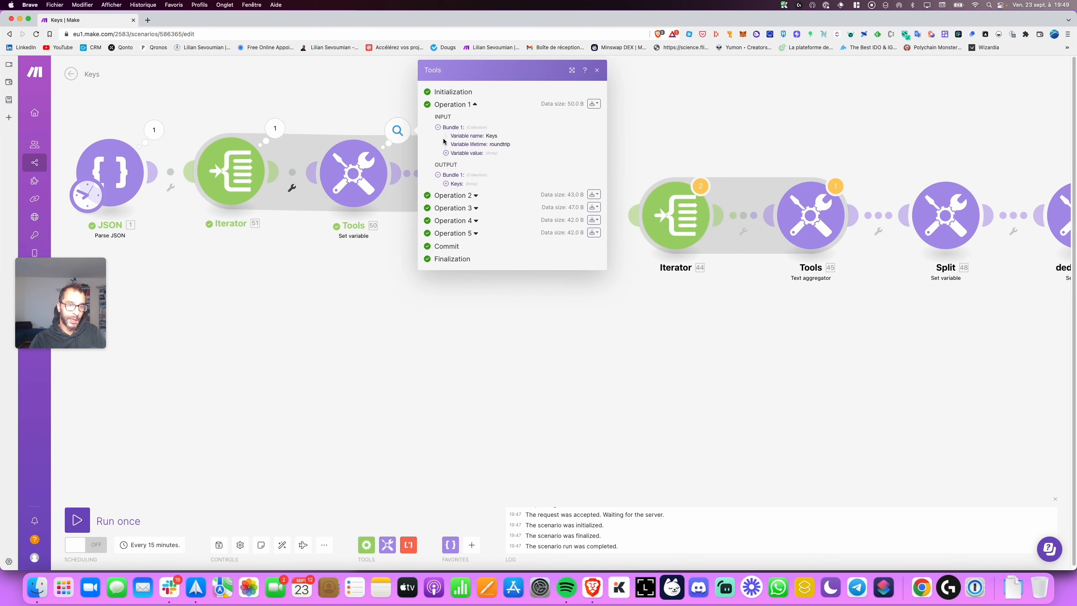
{"action": "left_click", "coordinate": [470, 222]}
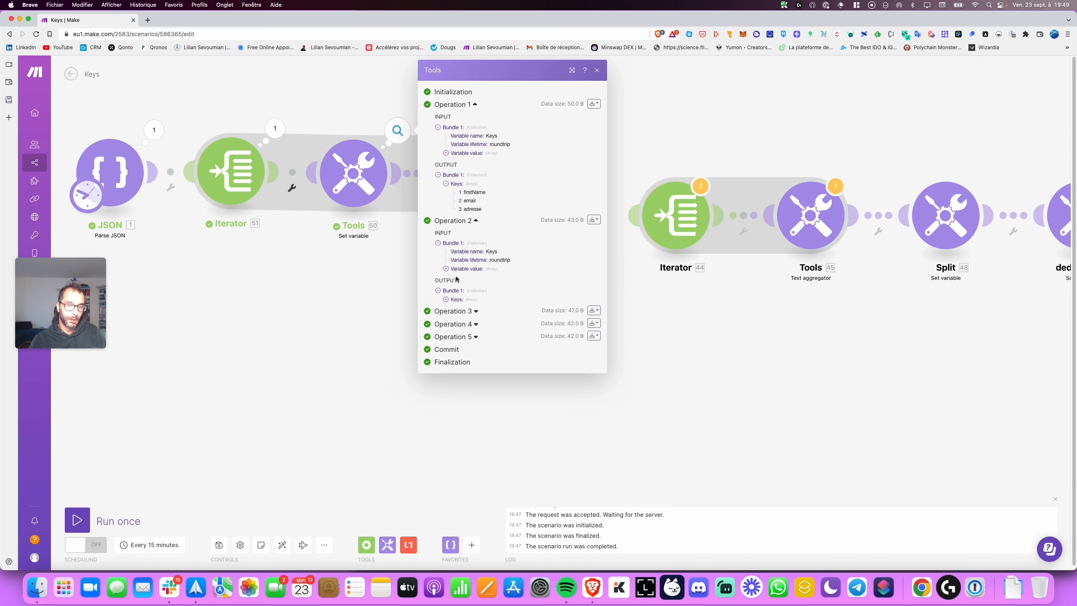
{"action": "left_click", "coordinate": [457, 299]}
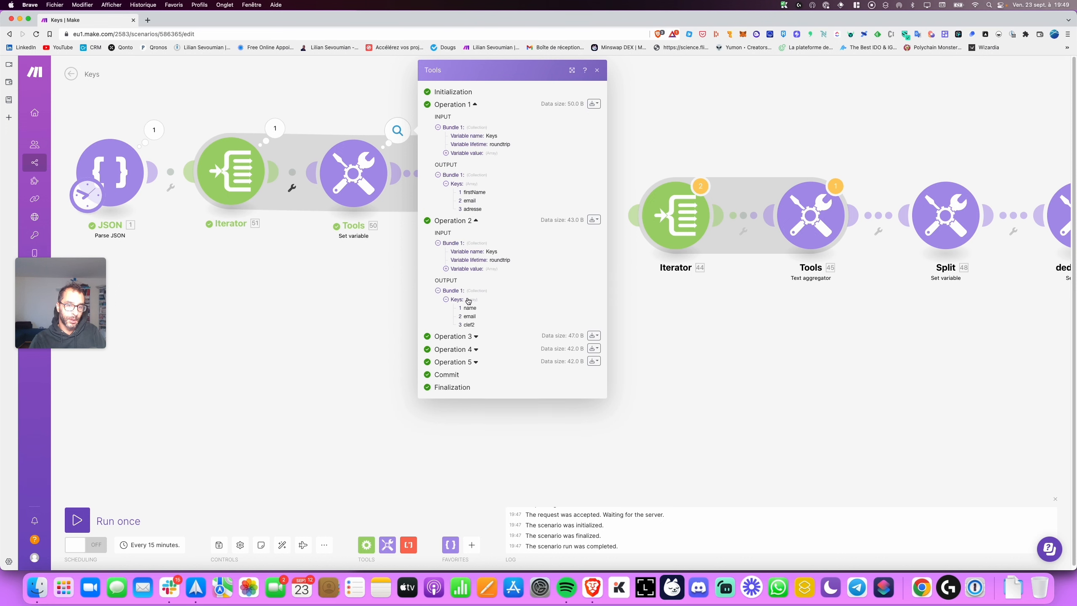
{"action": "left_click", "coordinate": [476, 337]}
{"action": "left_click", "coordinate": [446, 417]}
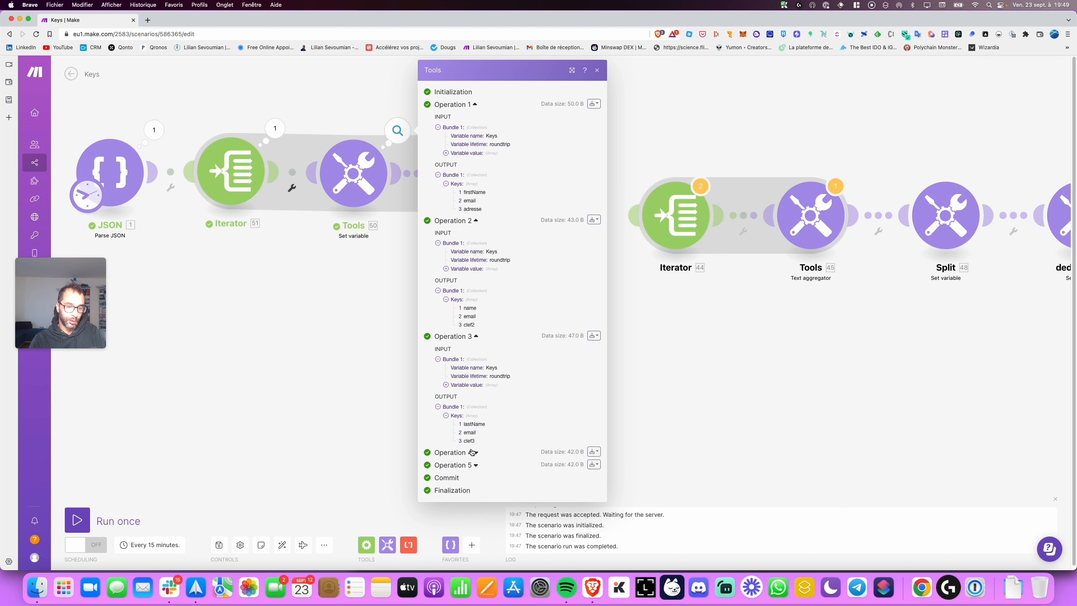
{"action": "left_click", "coordinate": [597, 70]}
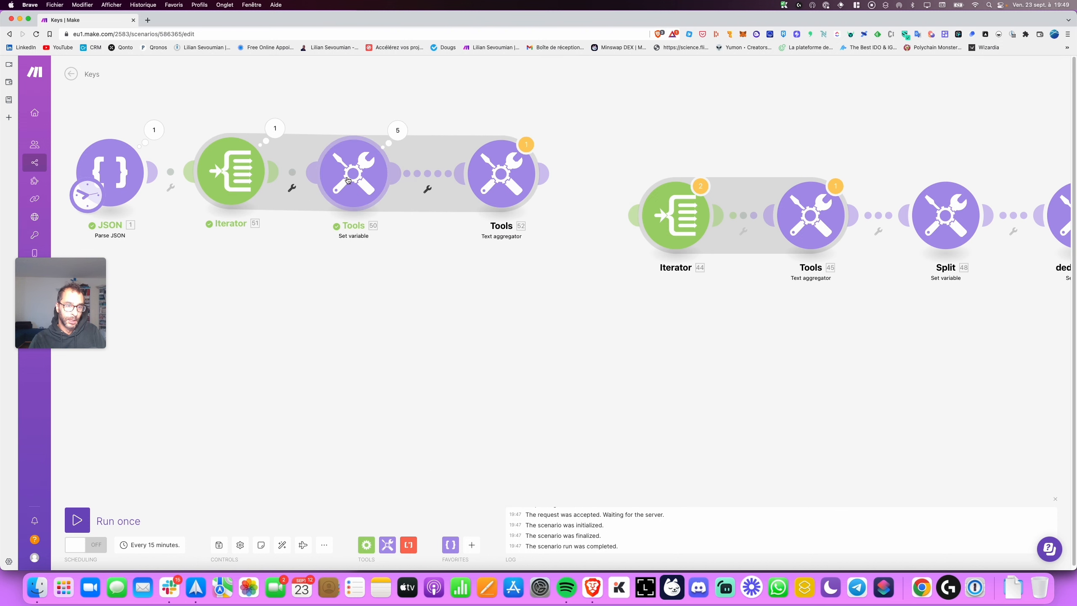
- Delete the Set variable module between the Iterator and the Text aggregator, and move the aggregator closer to the Iterator
{"action": "right_click", "coordinate": [368, 175]}
{"action": "left_click", "coordinate": [401, 274]}
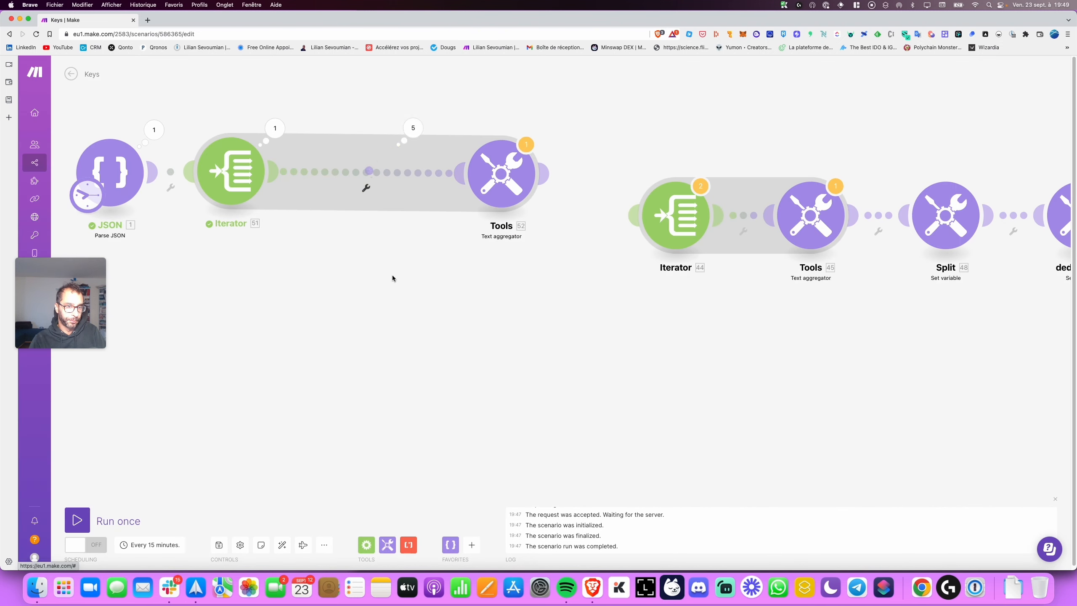
{"action": "left_click_drag", "start_coordinate": [508, 176], "coordinate": [427, 165]}
{"action": "left_click", "coordinate": [427, 164]}
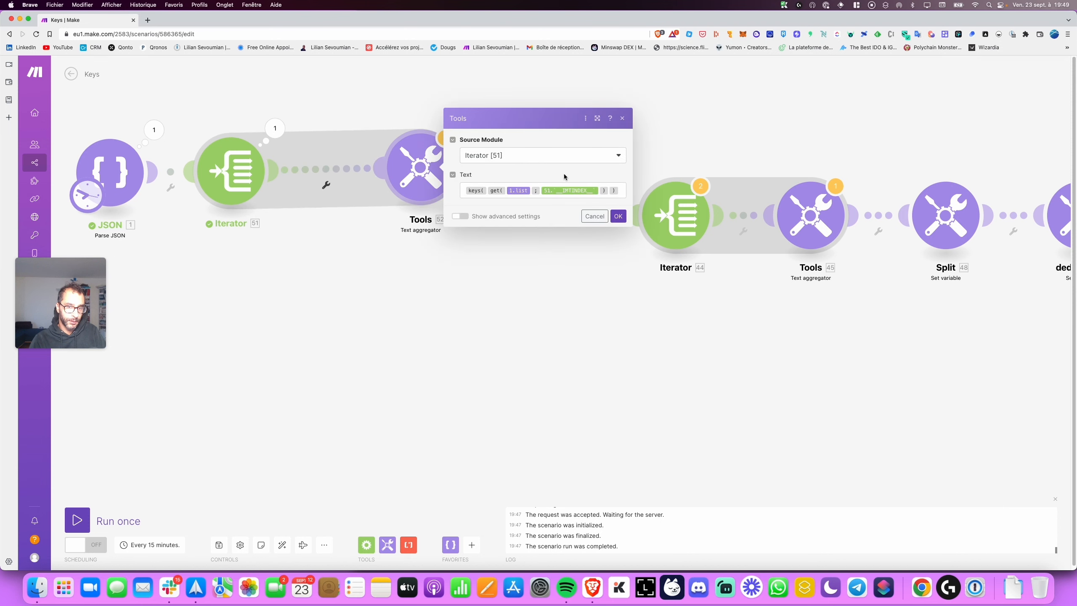
{"action": "left_click", "coordinate": [617, 216]}
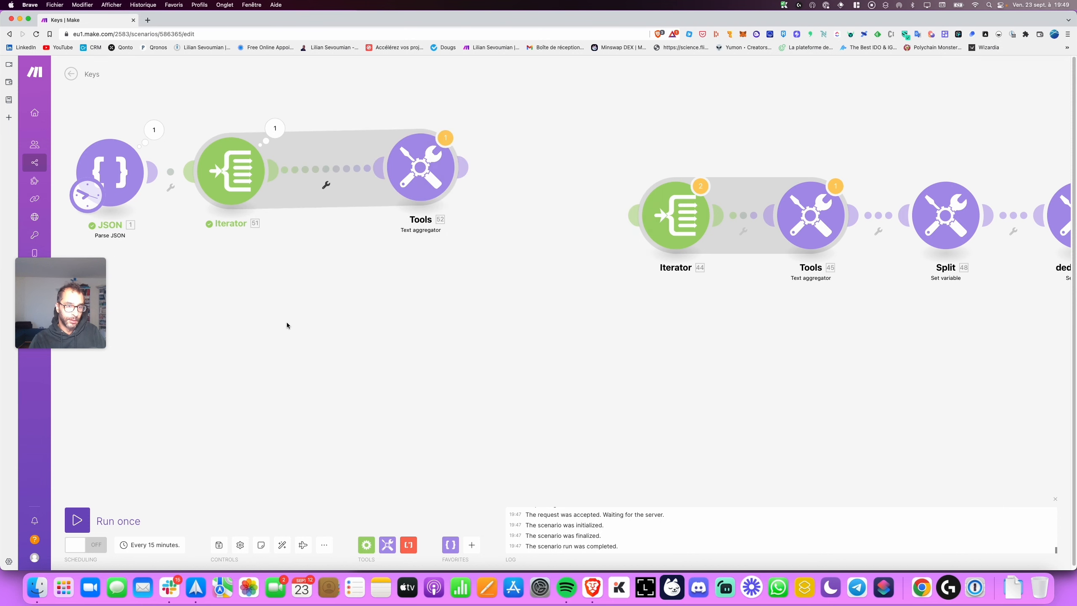
- Run the scenario once and examine the Text aggregator's input bundles and combined text output
{"action": "left_click", "coordinate": [101, 505]}
{"action": "left_click", "coordinate": [282, 554]}
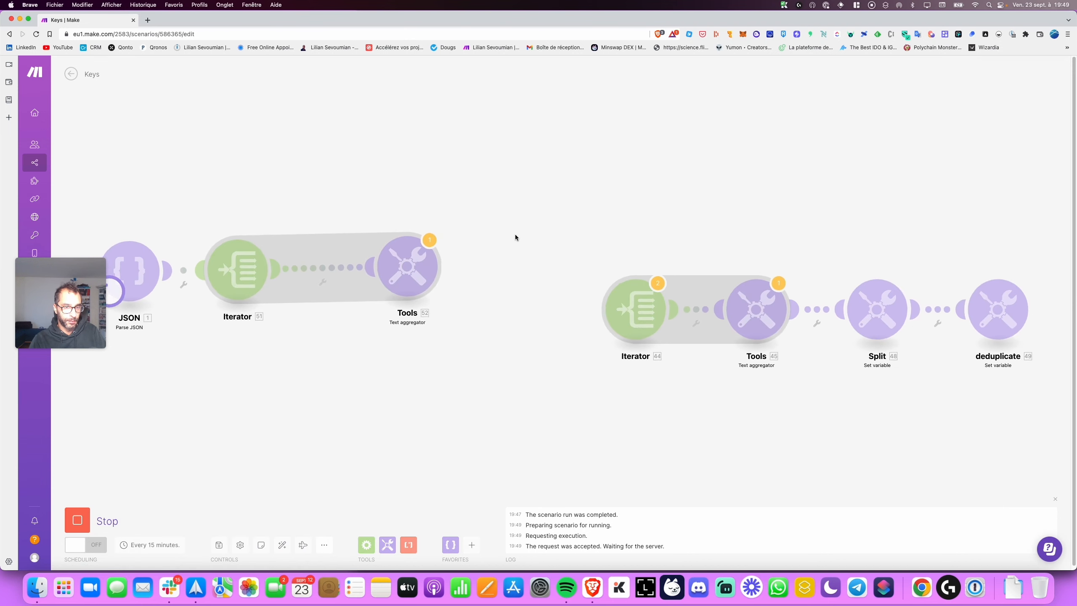
{"action": "left_click", "coordinate": [419, 212]}
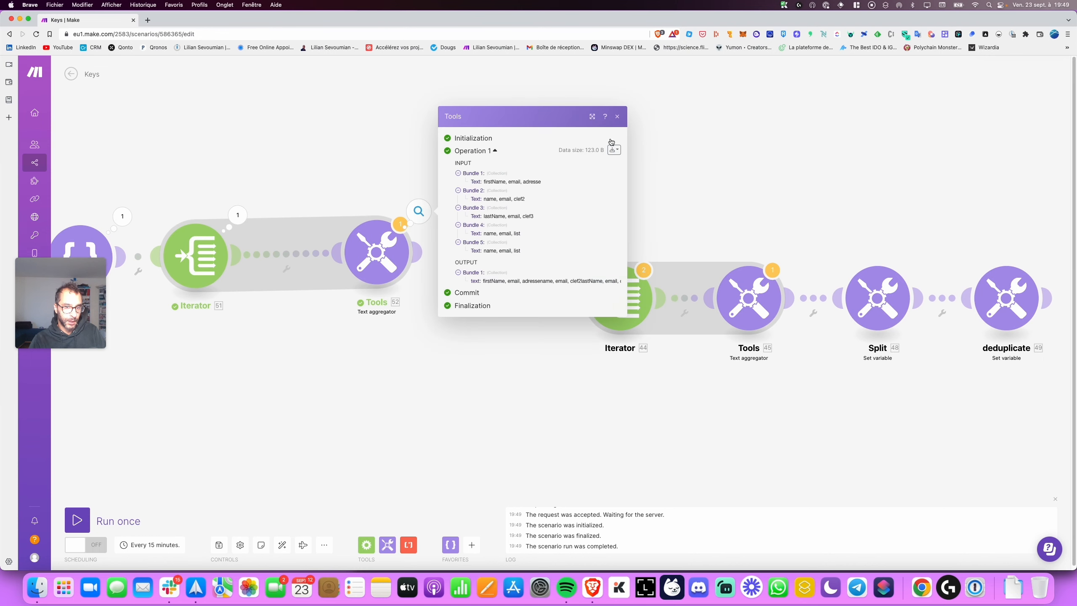
{"action": "left_click", "coordinate": [591, 115]}
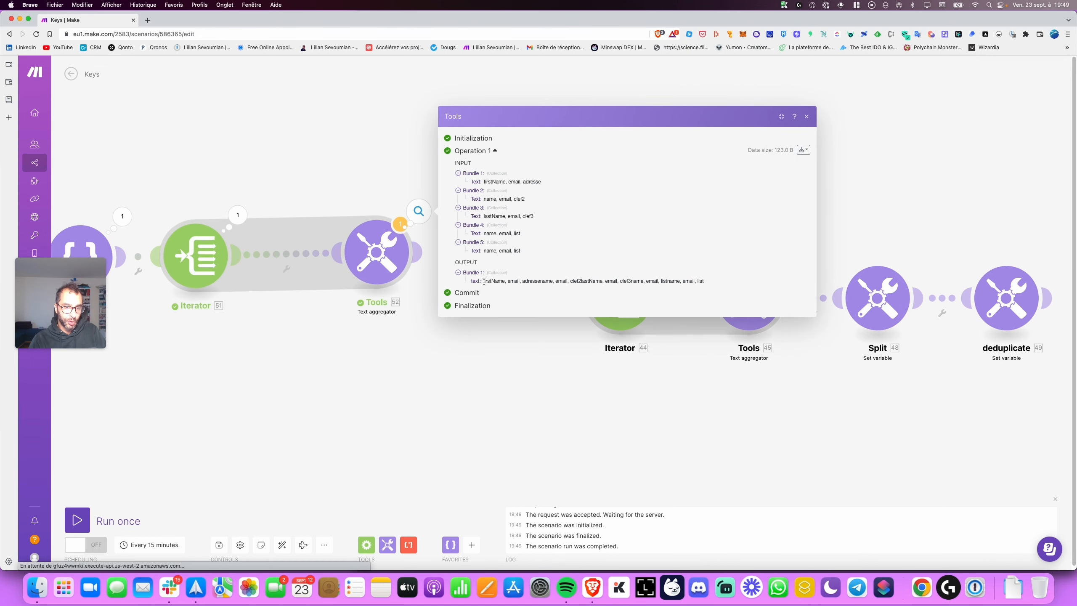
{"action": "left_click_drag", "start_coordinate": [484, 282], "coordinate": [694, 283]}
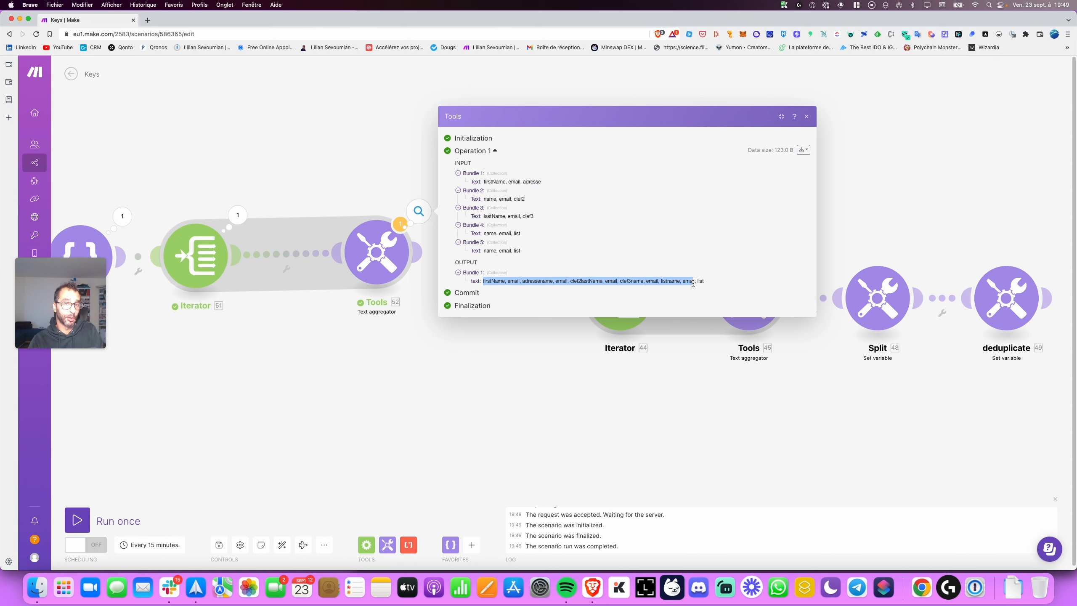
{"action": "left_click", "coordinate": [499, 283]}
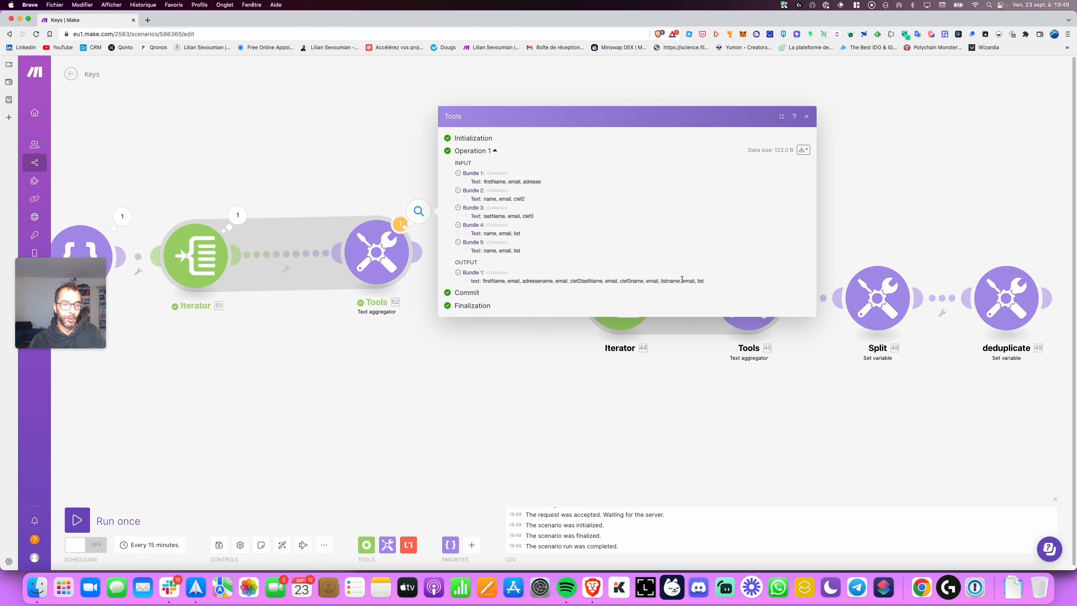
- Set the Text aggregator's Row separator to Other with "/" as the separator, and save
{"action": "left_click", "coordinate": [382, 252]}
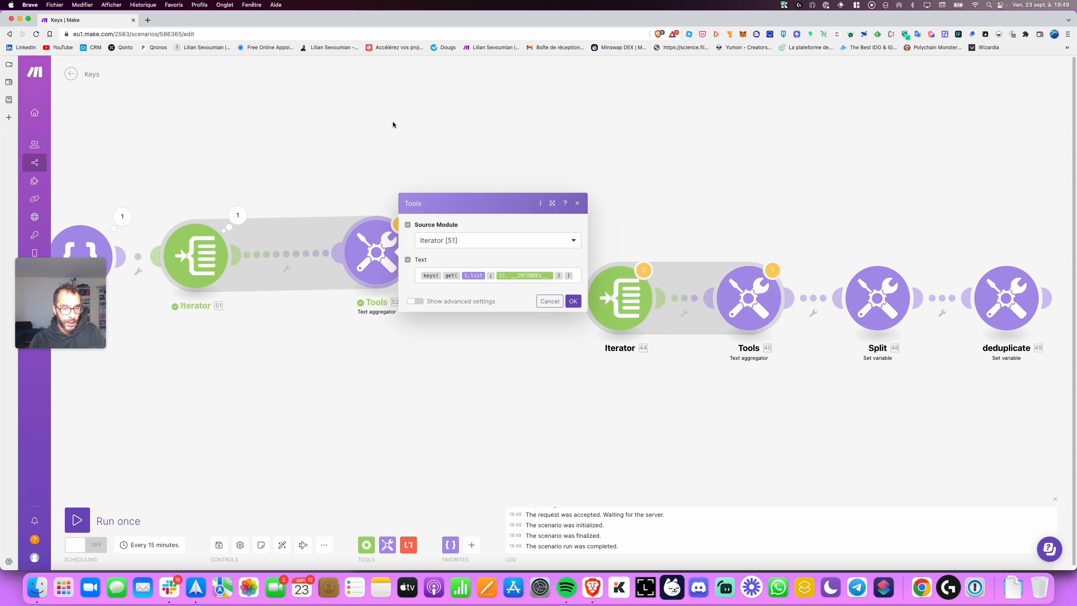
{"action": "left_click", "coordinate": [415, 301]}
{"action": "left_click", "coordinate": [453, 202]}
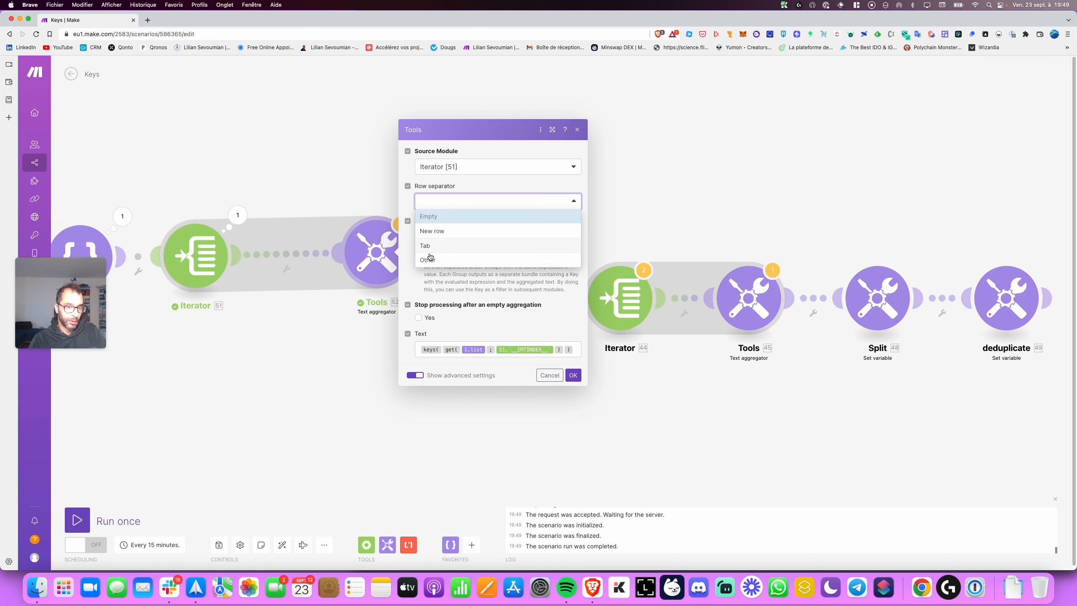
{"action": "left_click", "coordinate": [429, 258]}
{"action": "left_click", "coordinate": [436, 218]}
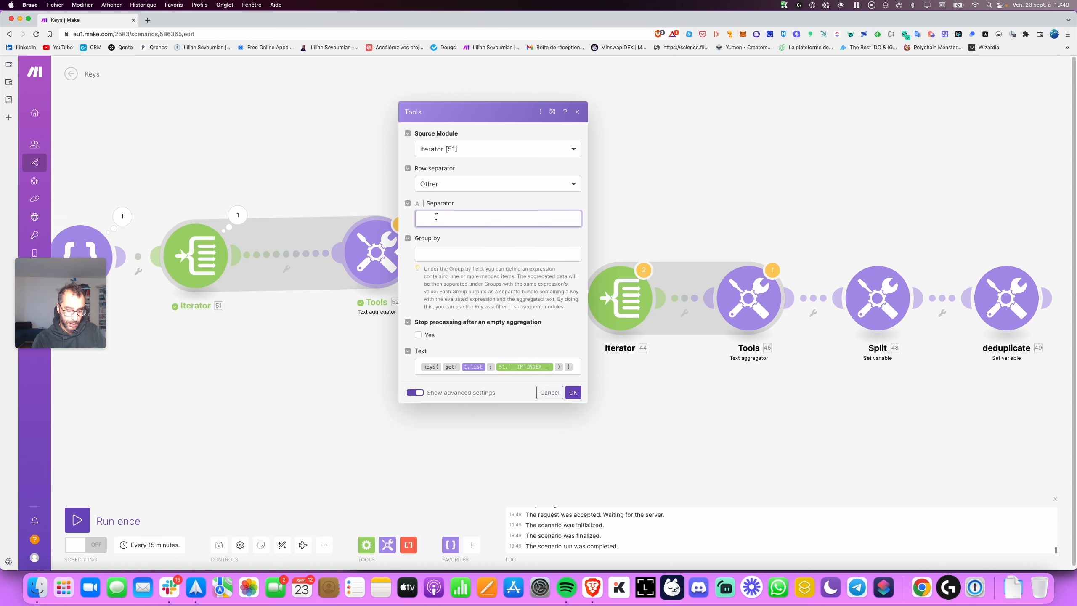
{"action": "type", "text": "/"}
{"action": "left_click", "coordinate": [573, 392]}
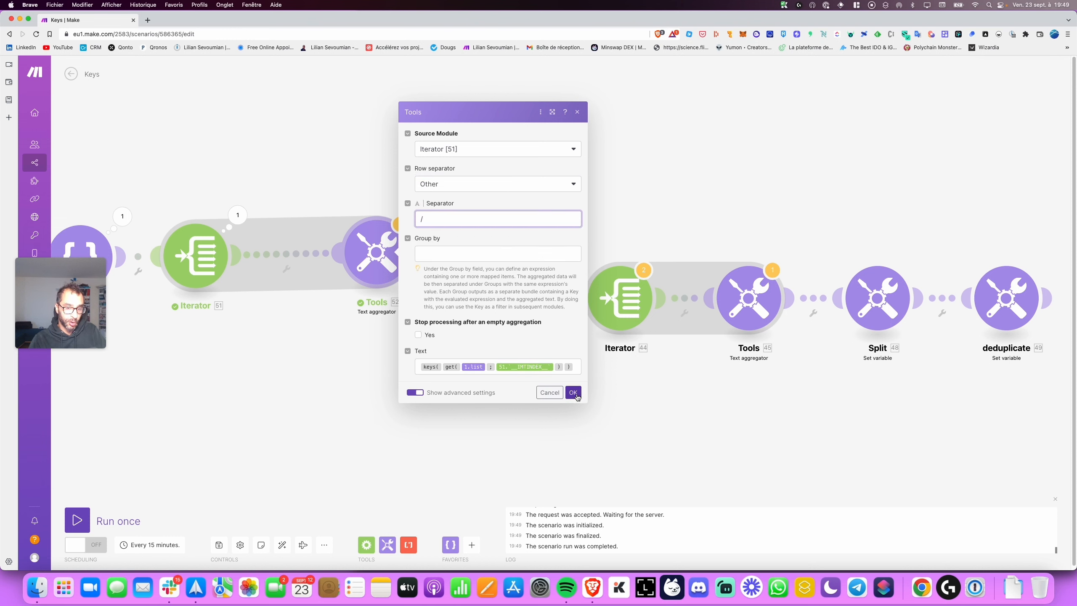
- Run the scenario once despite the warning, and compare the Text aggregator's input bundles with its combined text output
{"action": "left_click", "coordinate": [77, 520]}
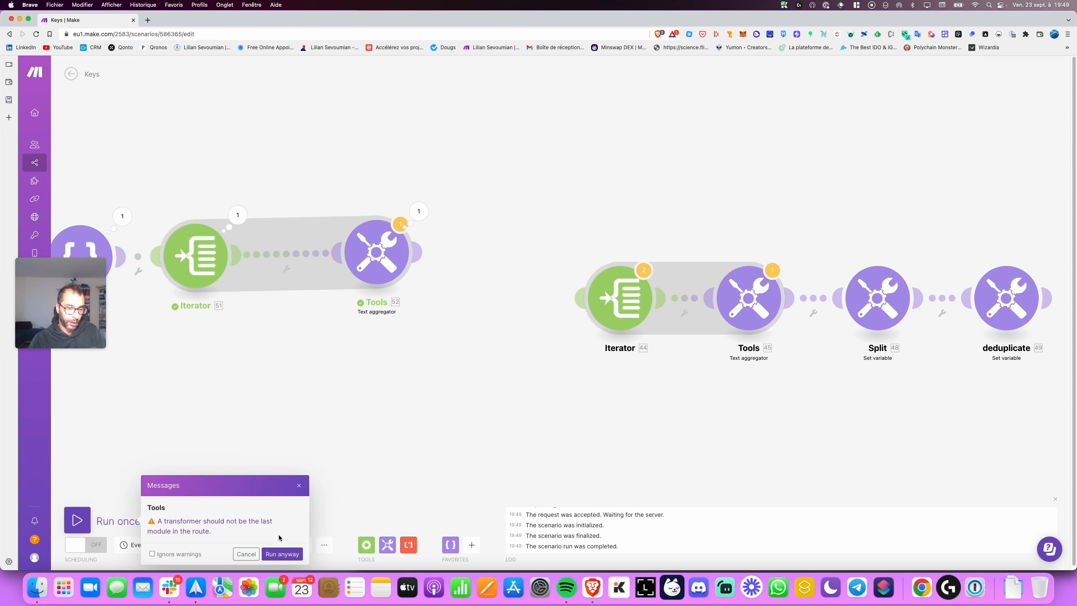
{"action": "left_click", "coordinate": [282, 553]}
{"action": "left_click", "coordinate": [445, 238]}
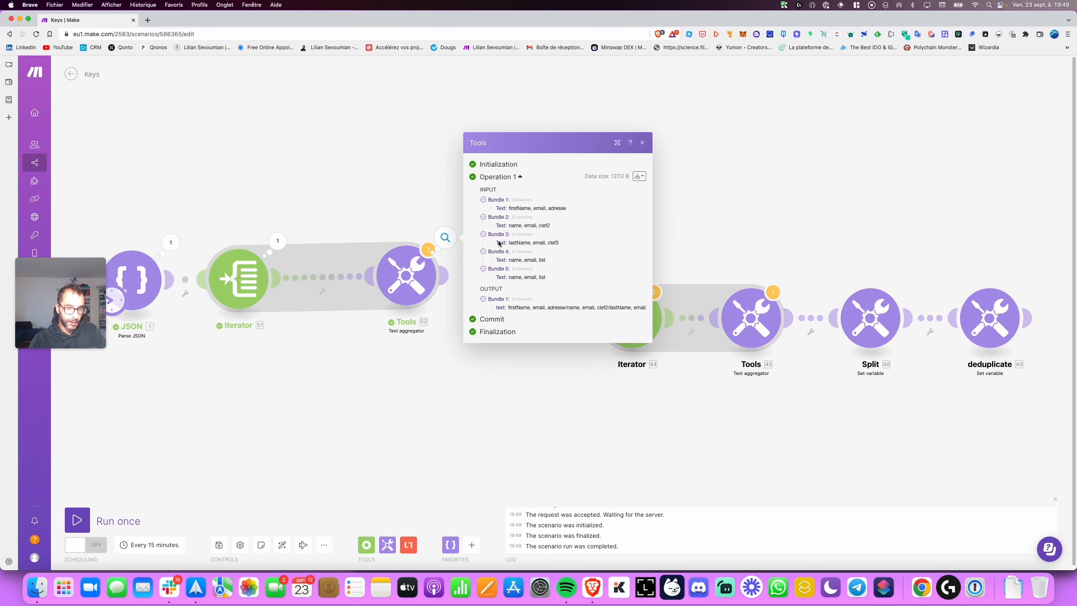
{"action": "left_click", "coordinate": [618, 144]}
{"action": "left_click_drag", "start_coordinate": [510, 207], "coordinate": [562, 228]}
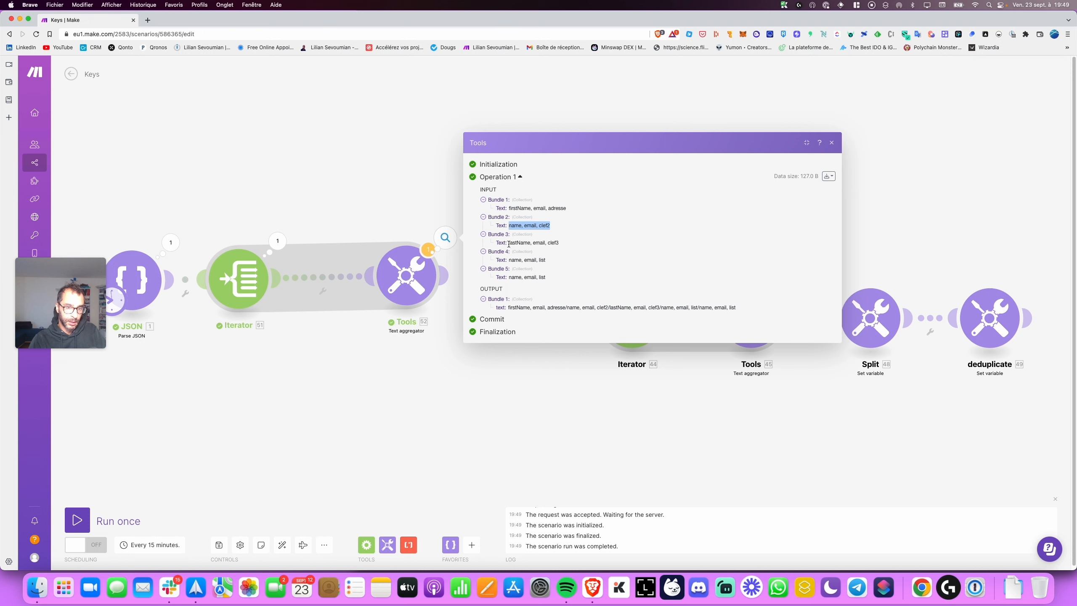
{"action": "left_click_drag", "start_coordinate": [508, 244], "coordinate": [560, 243]}
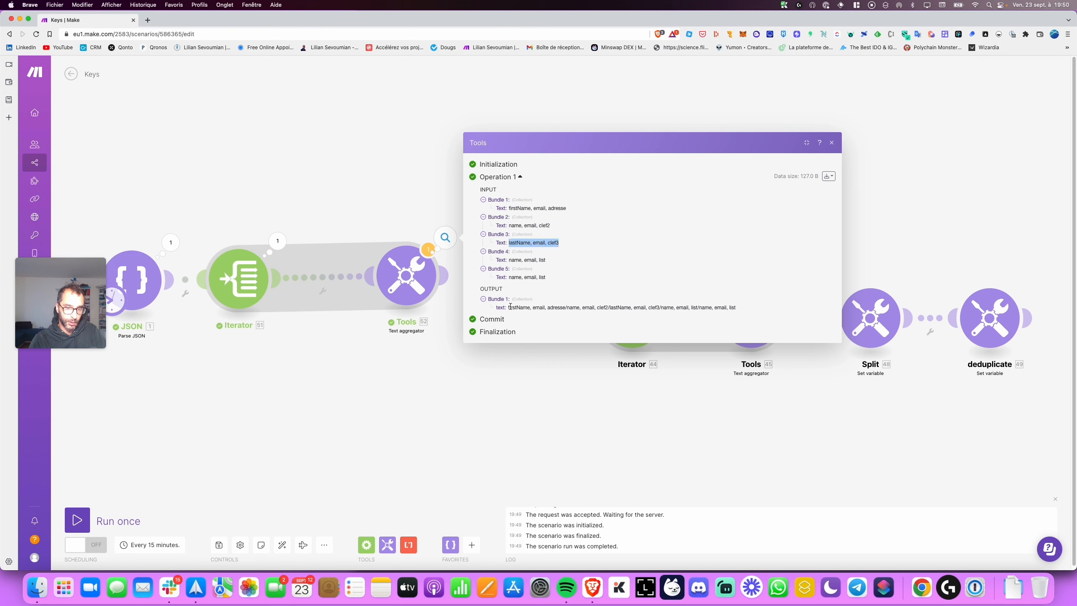
{"action": "left_click", "coordinate": [831, 143]}
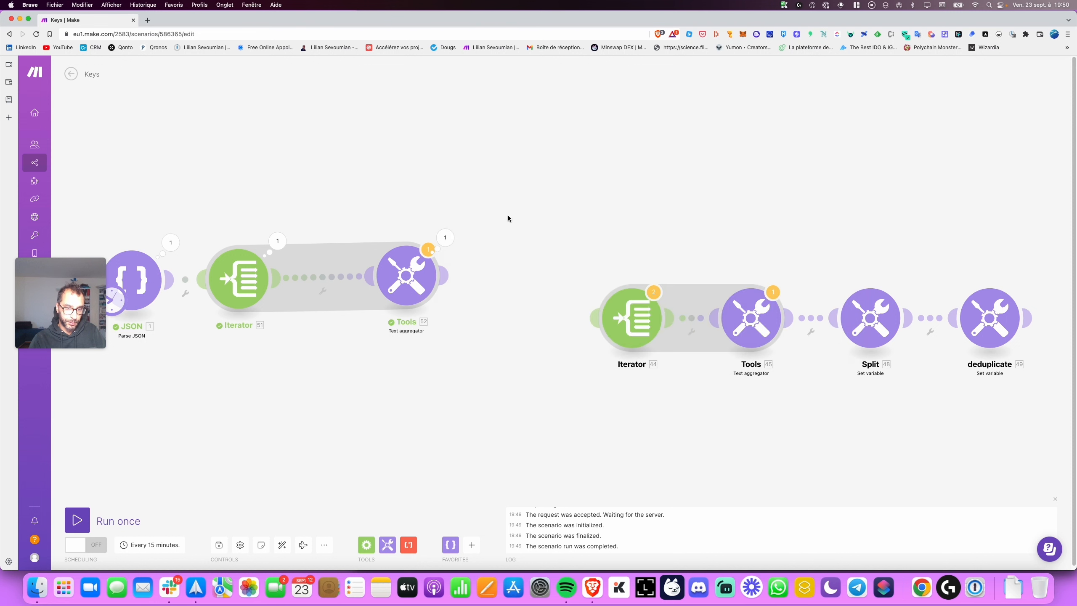
- Clear the custom separator in the Text aggregator's advanced settings, hide those settings and save
{"action": "left_click", "coordinate": [405, 276]}
{"action": "left_click", "coordinate": [461, 245]}
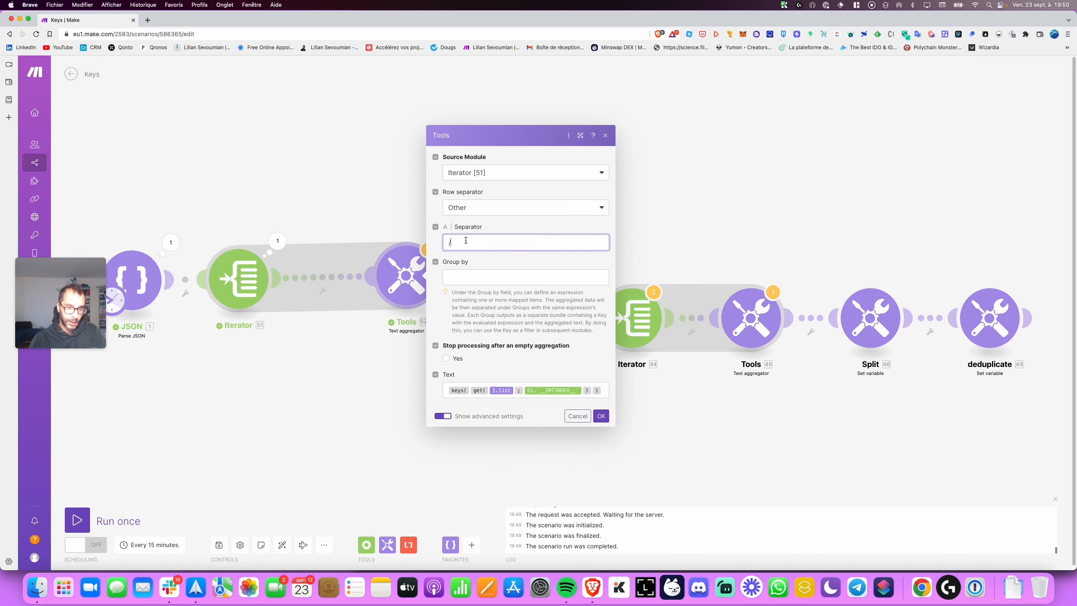
{"action": "key", "text": "BackSpace"}
{"action": "left_click", "coordinate": [442, 416]}
{"action": "left_click", "coordinate": [577, 325]}
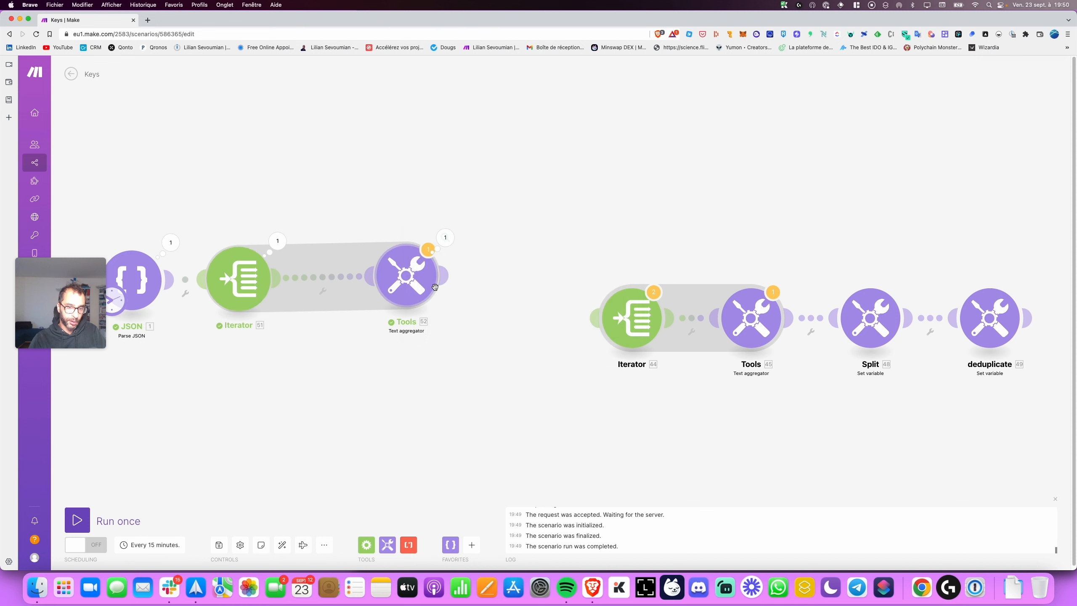
{"action": "left_click", "coordinate": [428, 283]}
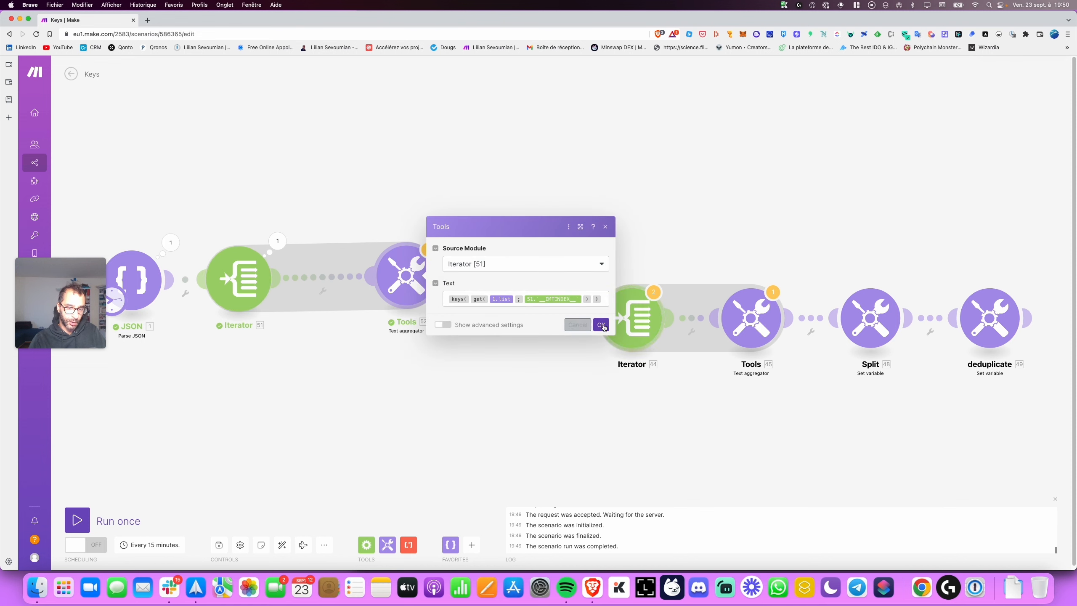
{"action": "left_click", "coordinate": [578, 324]}
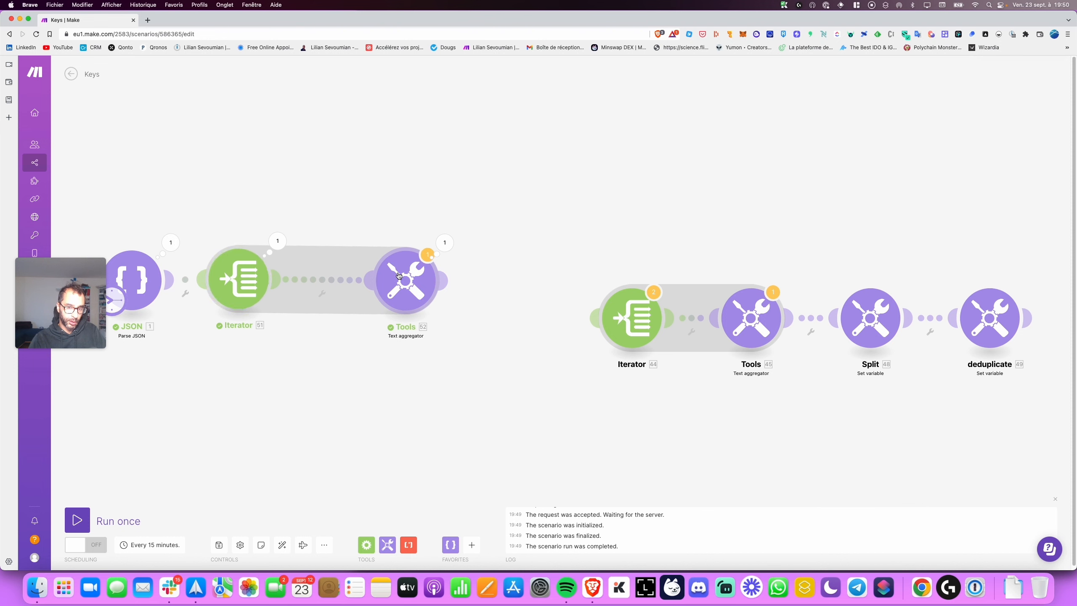
- Run the scenario once more and check how the Text aggregator joins the keys without a separator
{"action": "scroll", "coordinate": [377, 390], "scroll_direction": "up", "scroll_amount": 2}
{"action": "left_click", "coordinate": [77, 520]}
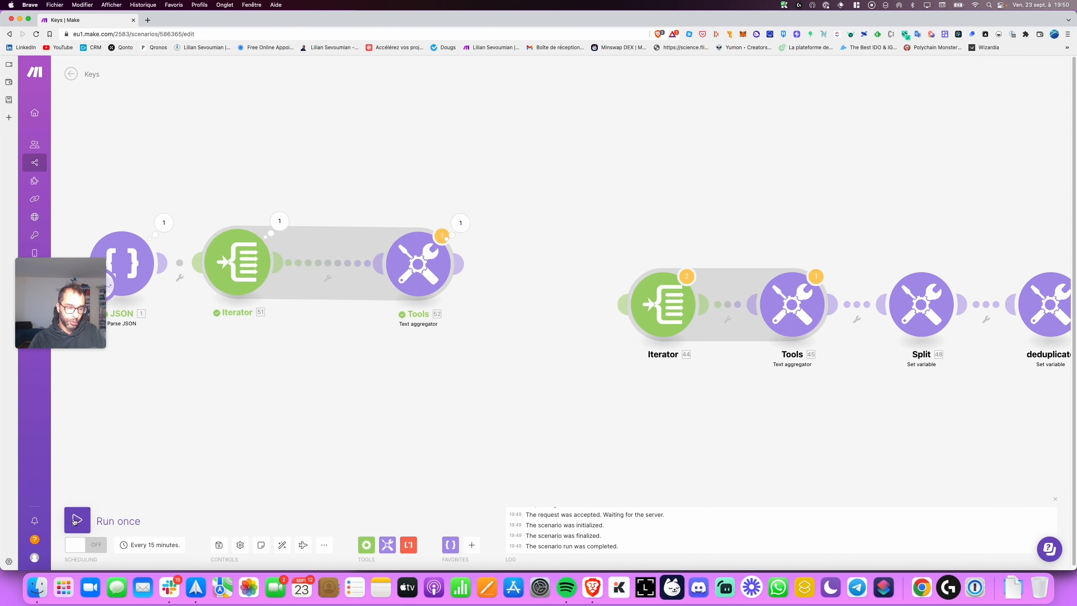
{"action": "left_click", "coordinate": [285, 553]}
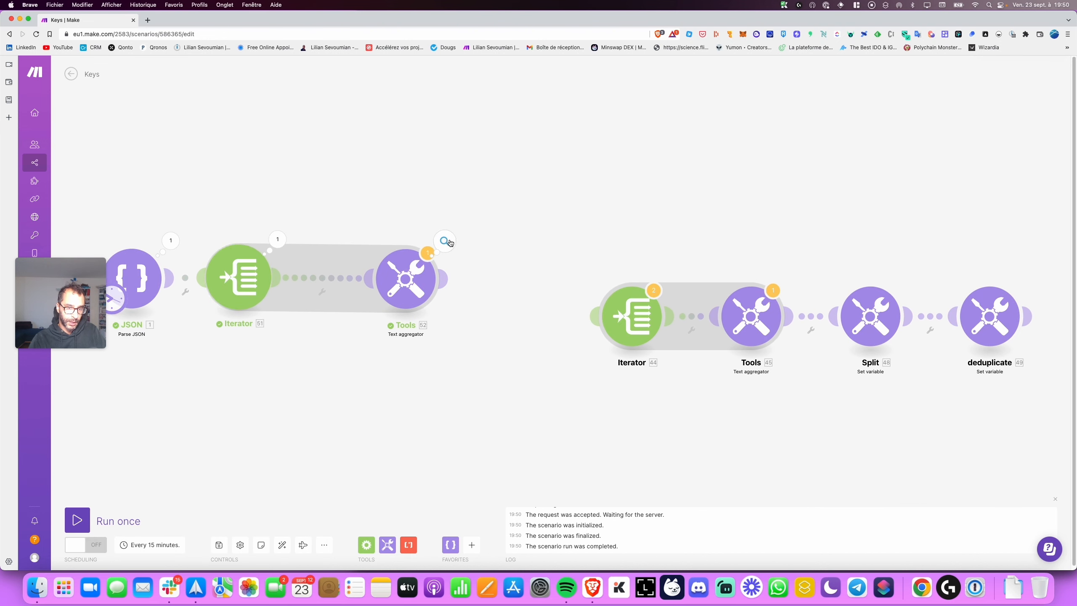
{"action": "left_click", "coordinate": [445, 242]}
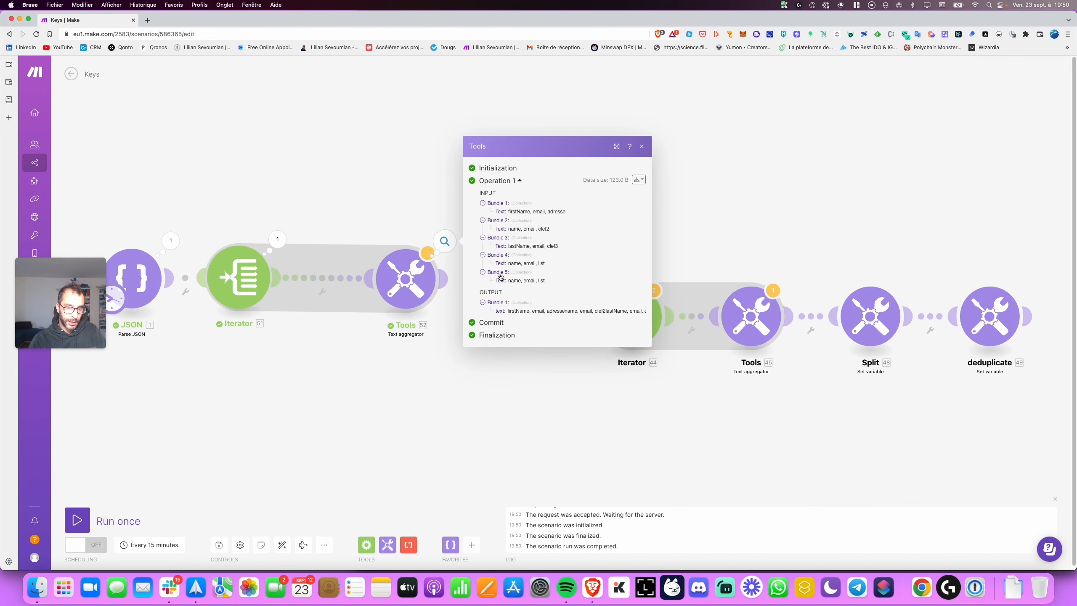
{"action": "left_click", "coordinate": [642, 147]}
- Delete the old Iterator and Text aggregator ahead of the Split module, and move Split and deduplicate closer to the remaining Text aggregator
{"action": "left_click_drag", "start_coordinate": [620, 322], "coordinate": [542, 296]}
{"action": "left_click_drag", "start_coordinate": [651, 210], "coordinate": [560, 186]}
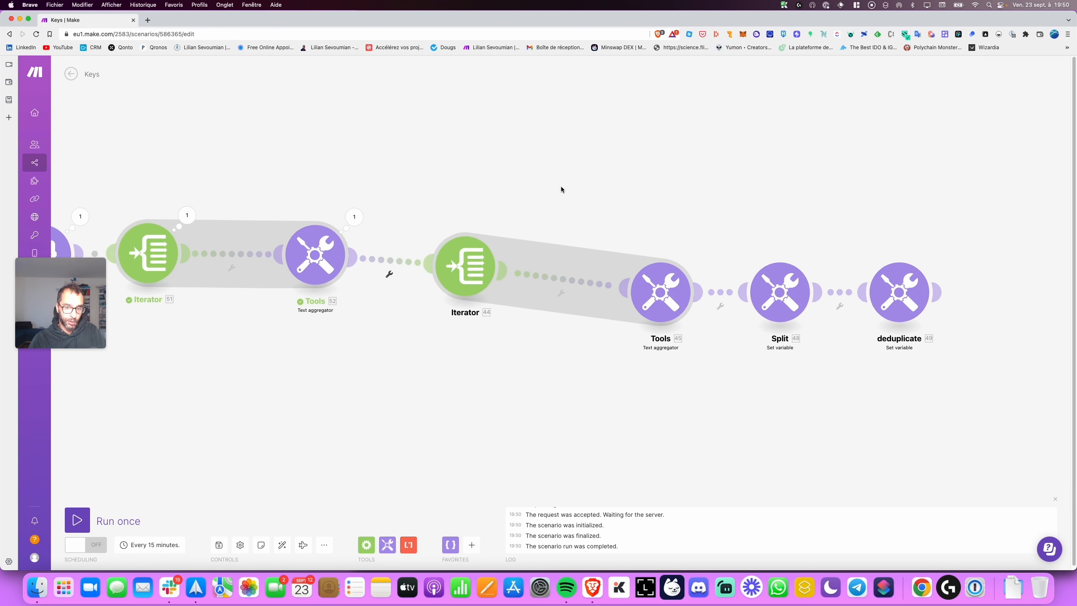
{"action": "scroll", "coordinate": [560, 186], "scroll_direction": "down", "scroll_amount": 1}
{"action": "left_click", "coordinate": [657, 274]}
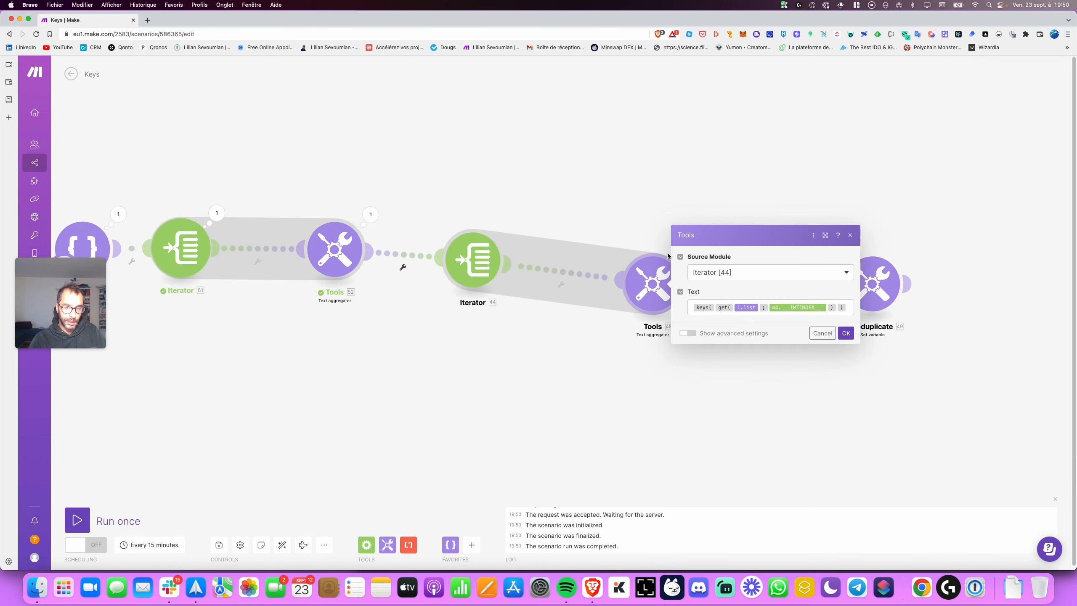
{"action": "left_click", "coordinate": [822, 334]}
{"action": "left_click_drag", "start_coordinate": [647, 294], "coordinate": [581, 264]}
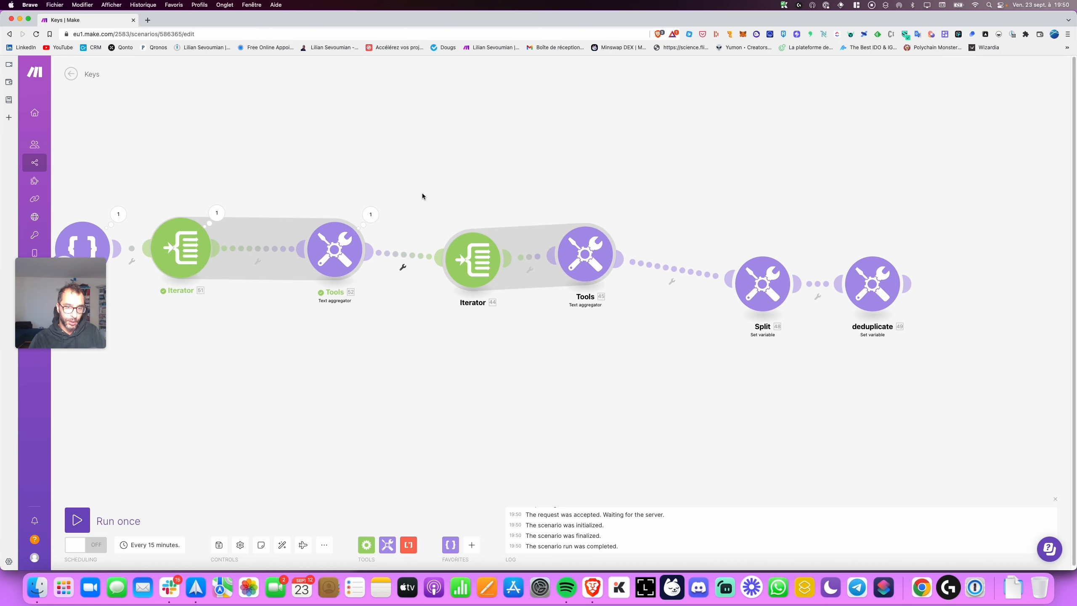
{"action": "left_click_drag", "start_coordinate": [423, 193], "coordinate": [629, 384]}
{"action": "key", "text": "Delete"}
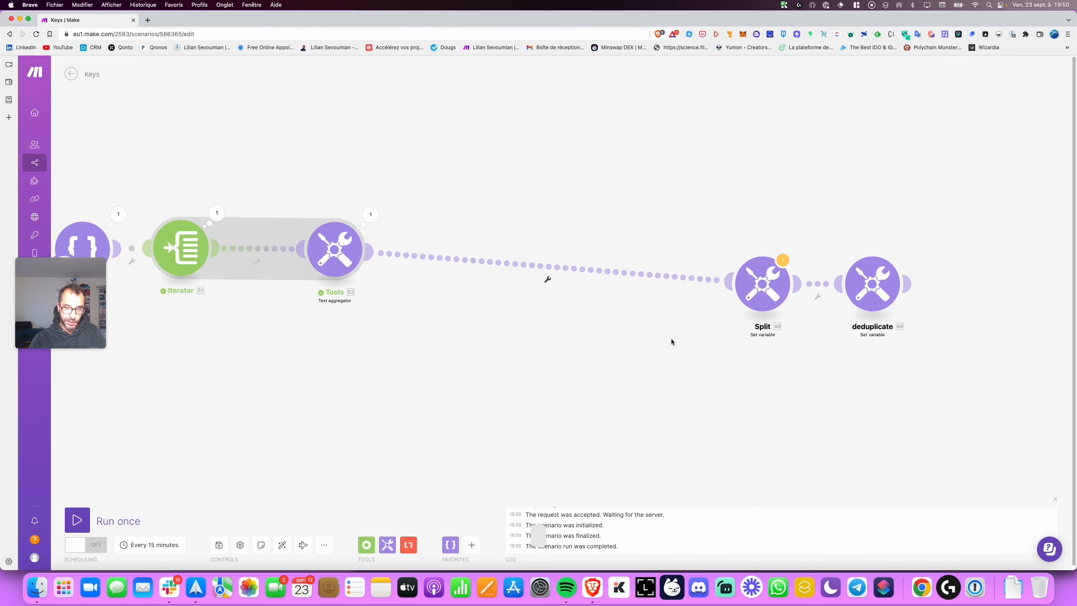
{"action": "left_click_drag", "start_coordinate": [774, 291], "coordinate": [546, 261]}
{"action": "left_click_drag", "start_coordinate": [872, 281], "coordinate": [717, 248]}
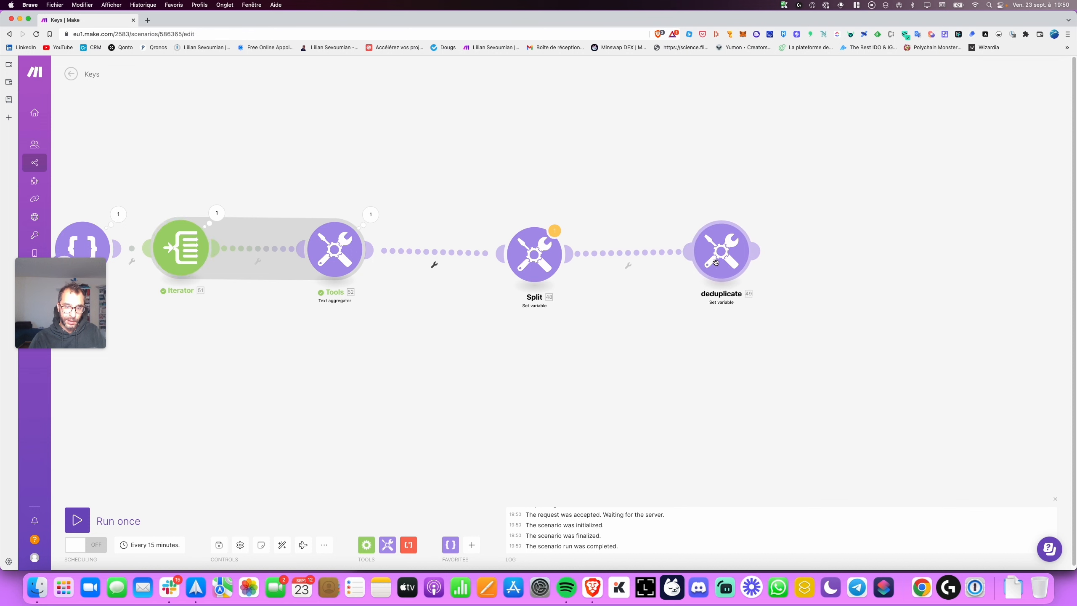
- Open the Split module's variable value for editing right after the 45.text reference in the split function
{"action": "scroll", "coordinate": [501, 222], "scroll_direction": "left", "scroll_amount": 2}
{"action": "left_click", "coordinate": [570, 250]}
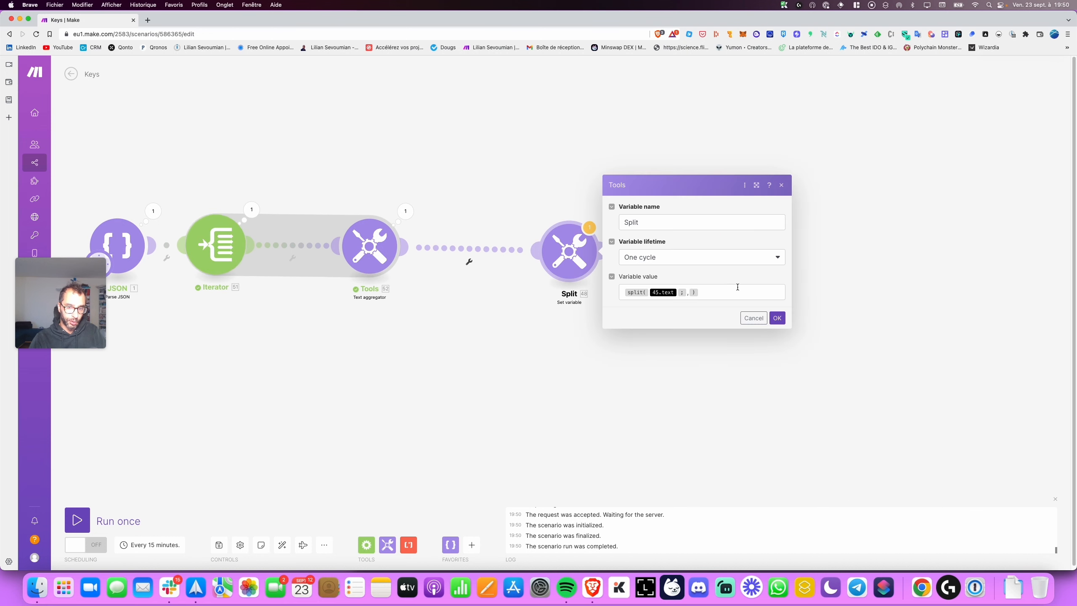
{"action": "left_click", "coordinate": [710, 290]}
{"action": "key", "text": "Left"}
{"action": "key", "text": "Left"}
{"action": "key", "text": "Left"}
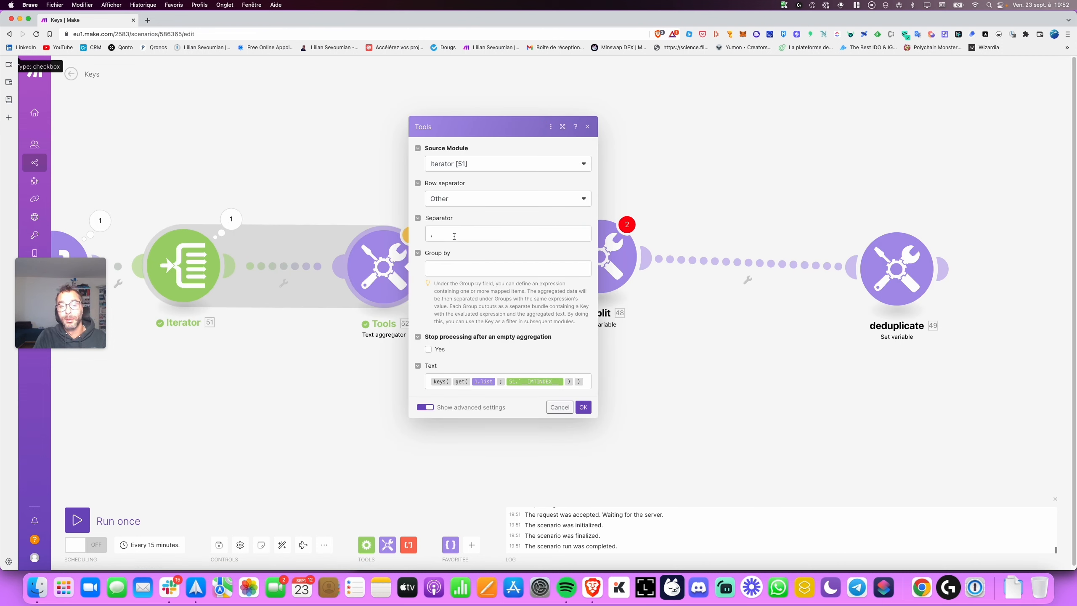
- Empty the Separator of the Text aggregator that follows Iterator [51], and save it
{"action": "left_click", "coordinate": [452, 236]}
{"action": "key", "text": "BackSpace"}
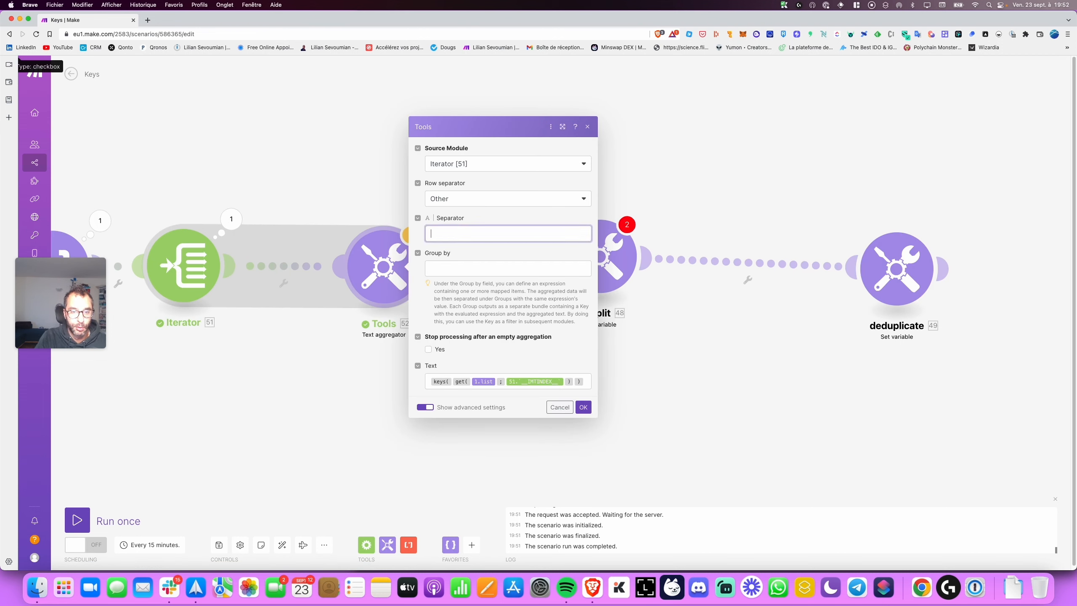
{"action": "left_click", "coordinate": [425, 407]}
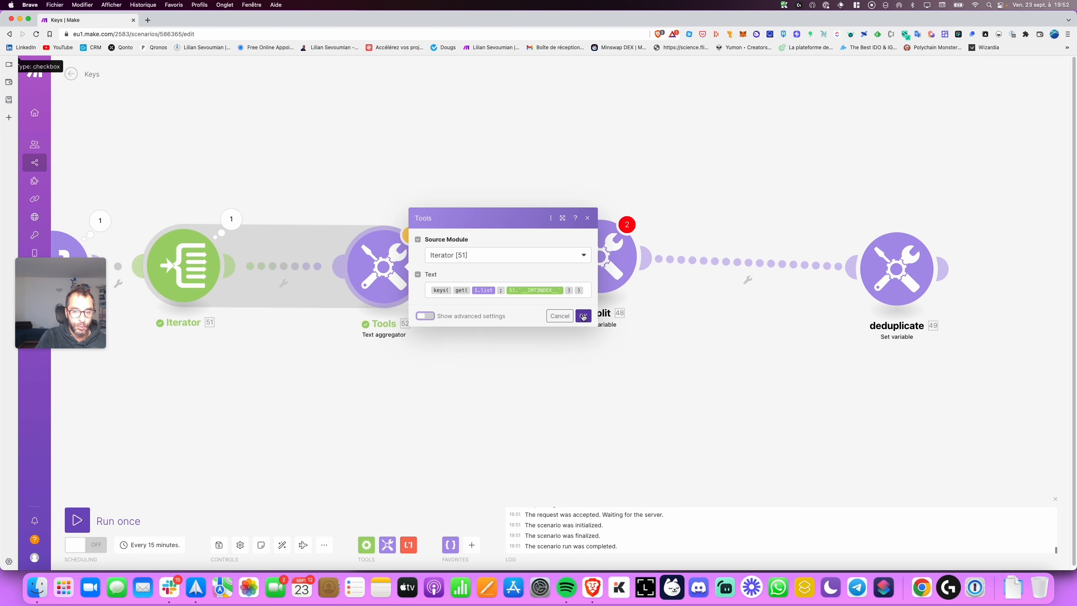
{"action": "left_click", "coordinate": [583, 315]}
- Run the scenario and examine where one bundle's keys meet the next in the Text aggregator's enlarged output
{"action": "left_click", "coordinate": [101, 522]}
{"action": "left_click", "coordinate": [247, 554]}
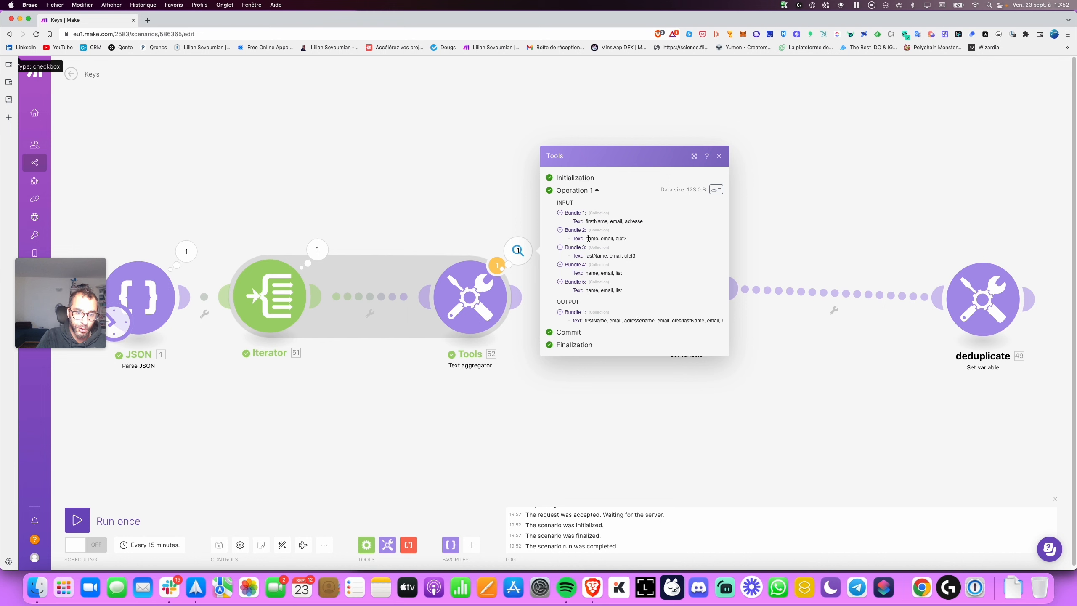
{"action": "left_click_drag", "start_coordinate": [642, 322], "coordinate": [677, 322]}
{"action": "right_click", "coordinate": [677, 321]}
{"action": "left_click", "coordinate": [588, 322]}
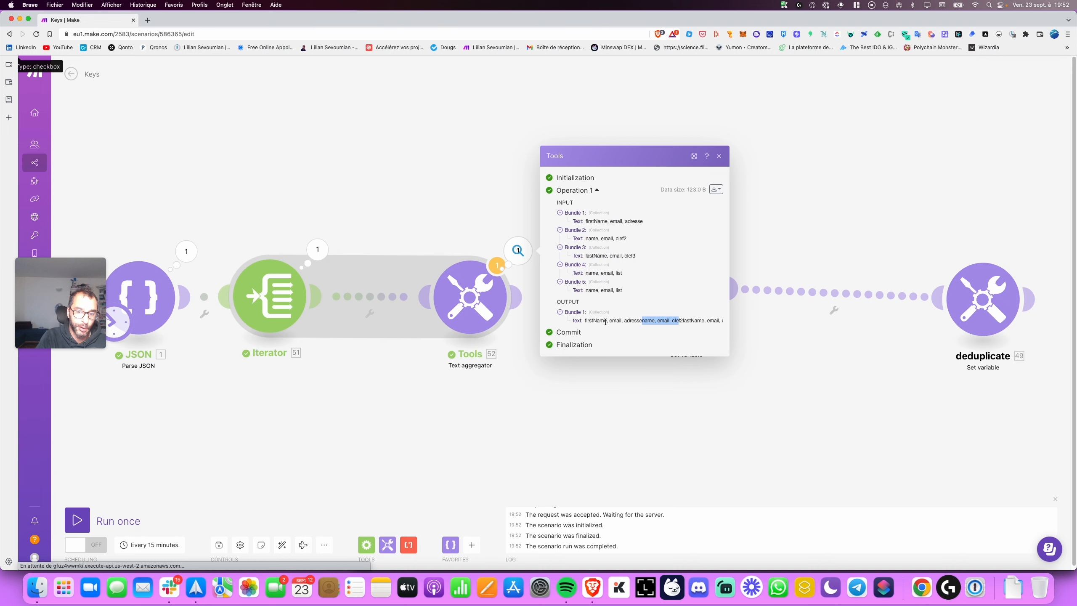
{"action": "left_click", "coordinate": [629, 256]}
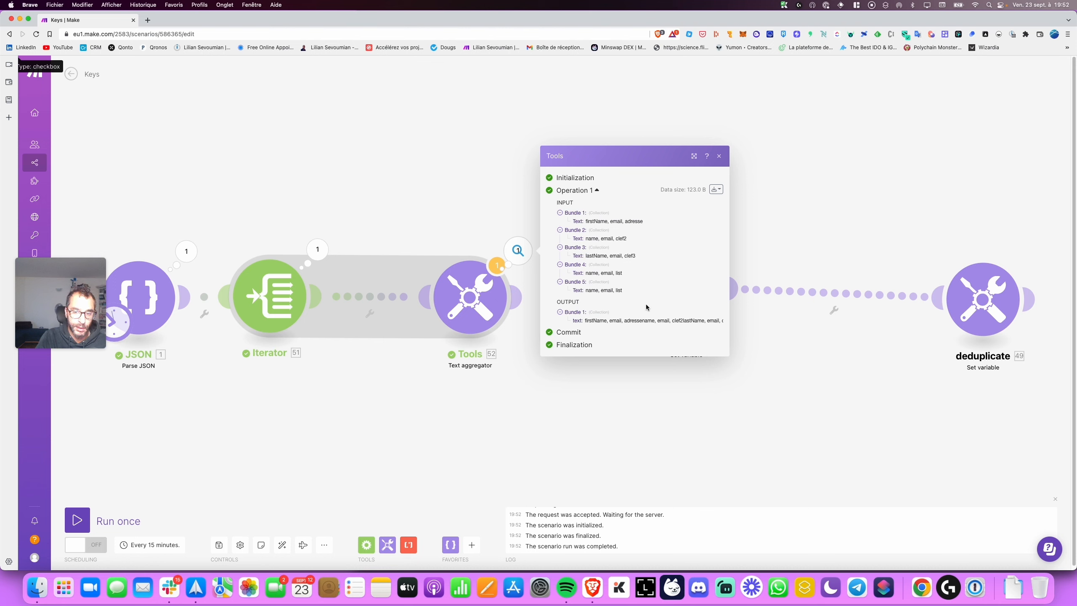
{"action": "left_click", "coordinate": [694, 158]}
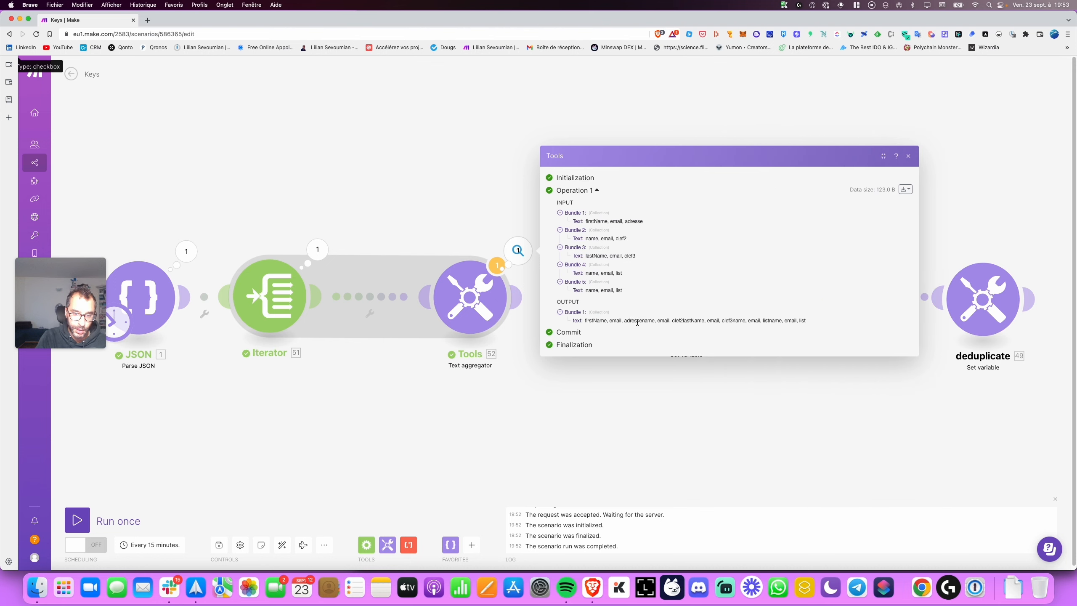
{"action": "left_click_drag", "start_coordinate": [640, 321], "coordinate": [584, 322]}
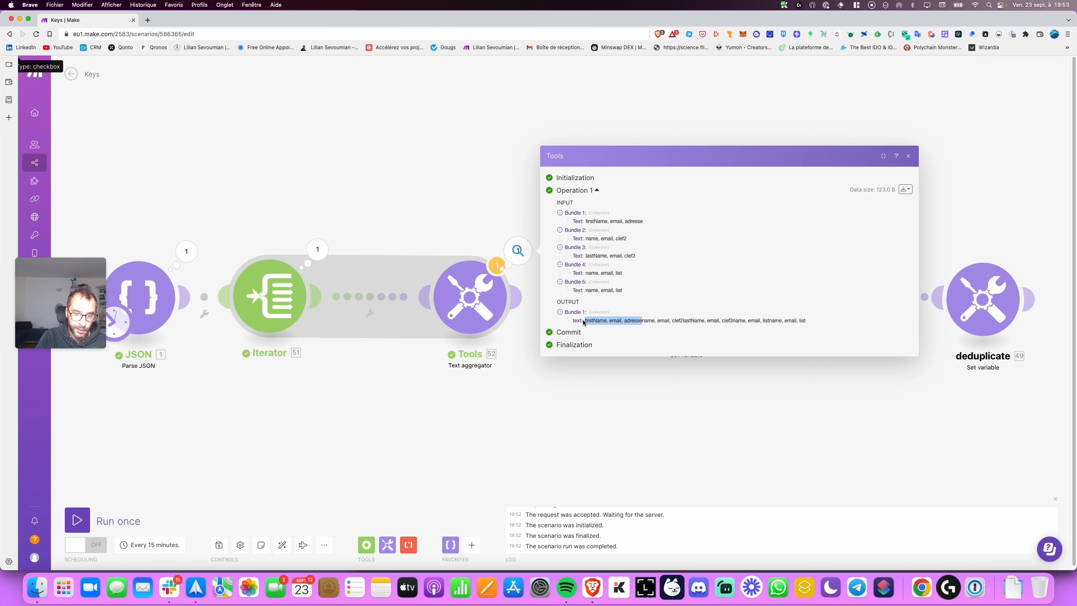
{"action": "left_click", "coordinate": [642, 323]}
{"action": "left_click_drag", "start_coordinate": [643, 323], "coordinate": [684, 325]}
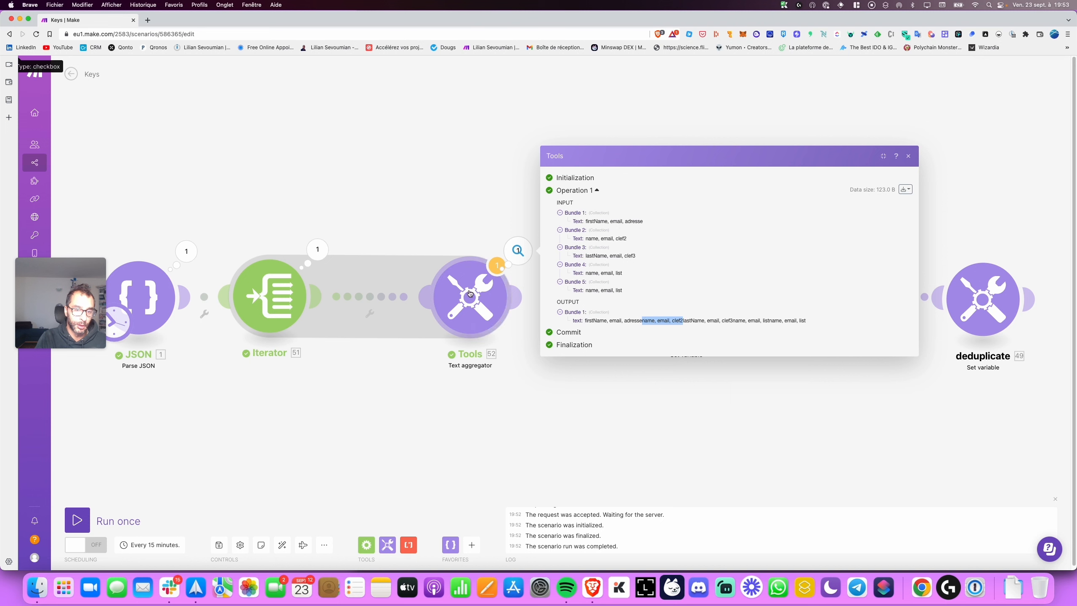
- Set the row separator of the Text aggregator that follows Iterator [51] to Other with a comma, and save it
{"action": "left_click", "coordinate": [471, 294]}
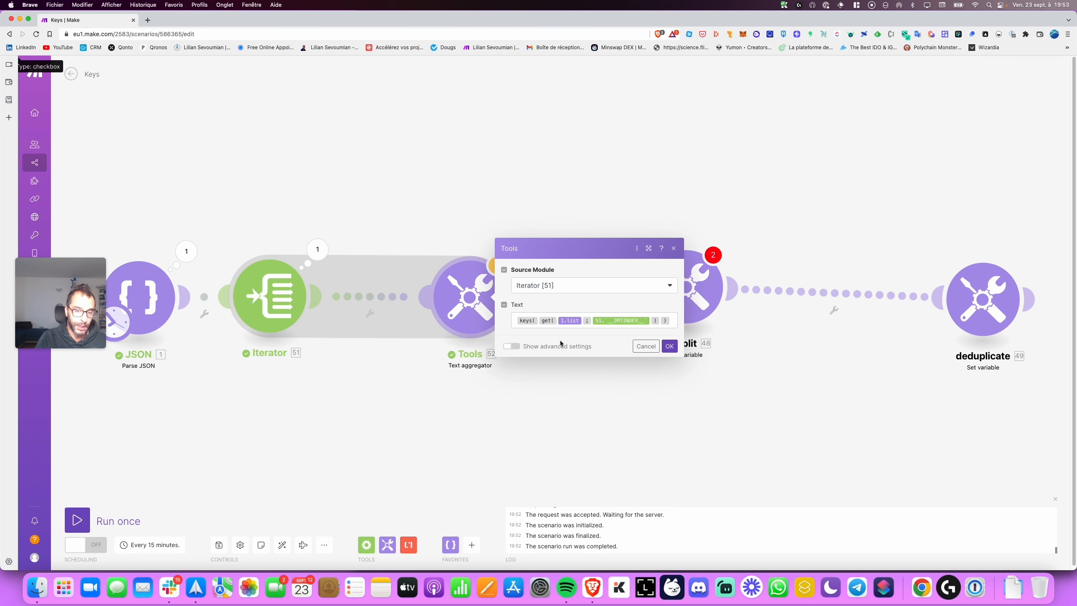
{"action": "left_click", "coordinate": [511, 346]}
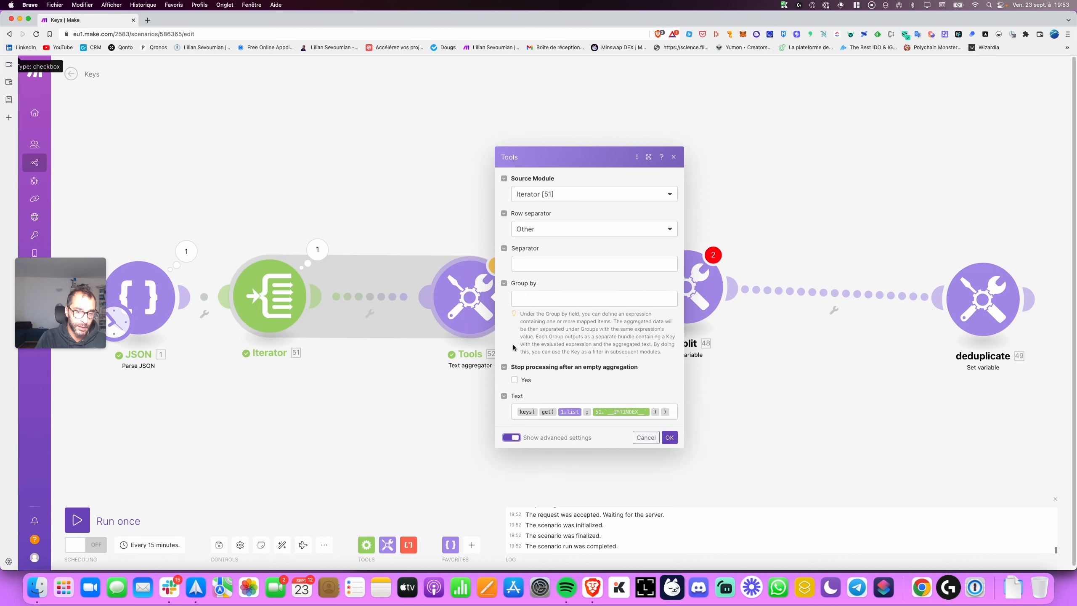
{"action": "left_click", "coordinate": [533, 233]}
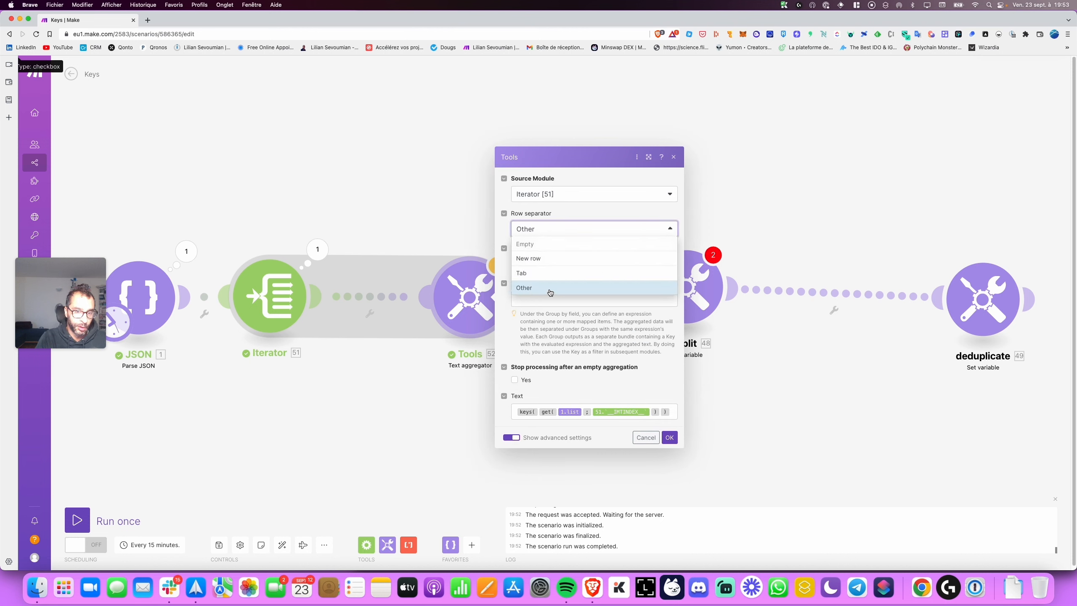
{"action": "left_click", "coordinate": [549, 292]}
{"action": "left_click", "coordinate": [531, 263]}
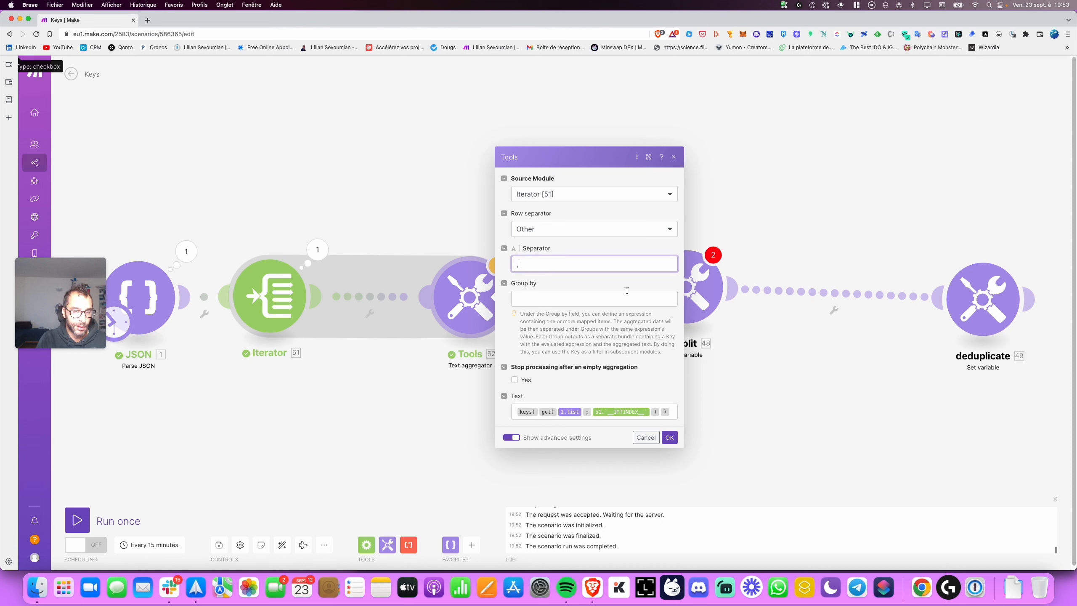
{"action": "left_click", "coordinate": [669, 437]}
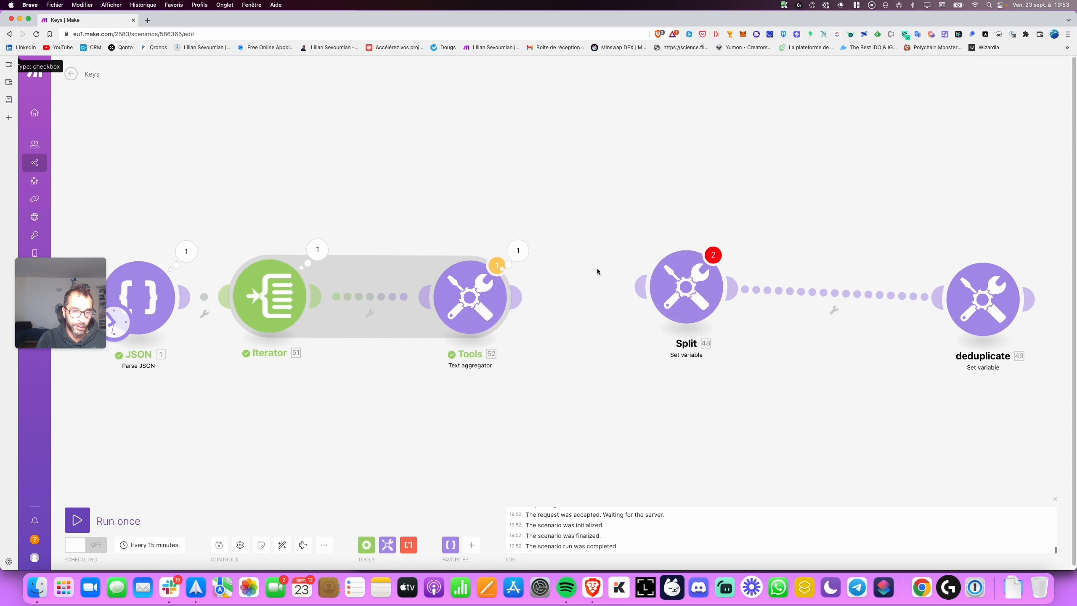
- Run the scenario despite the warning and examine how the keys of all bundles are joined in the Text aggregator's output
{"action": "left_click", "coordinate": [77, 519]}
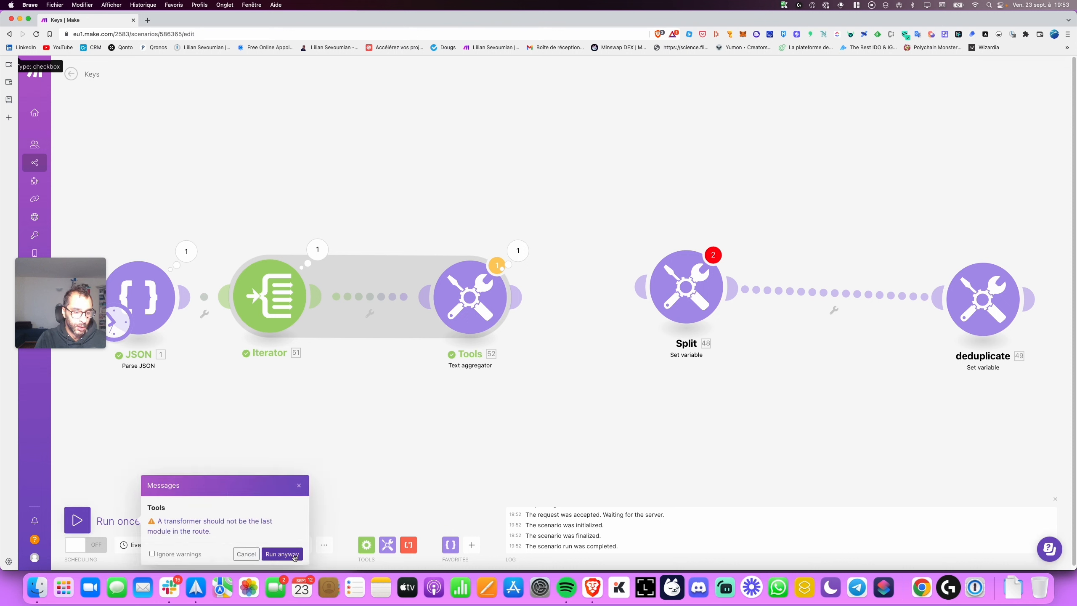
{"action": "left_click", "coordinate": [281, 554]}
{"action": "left_click", "coordinate": [518, 250]}
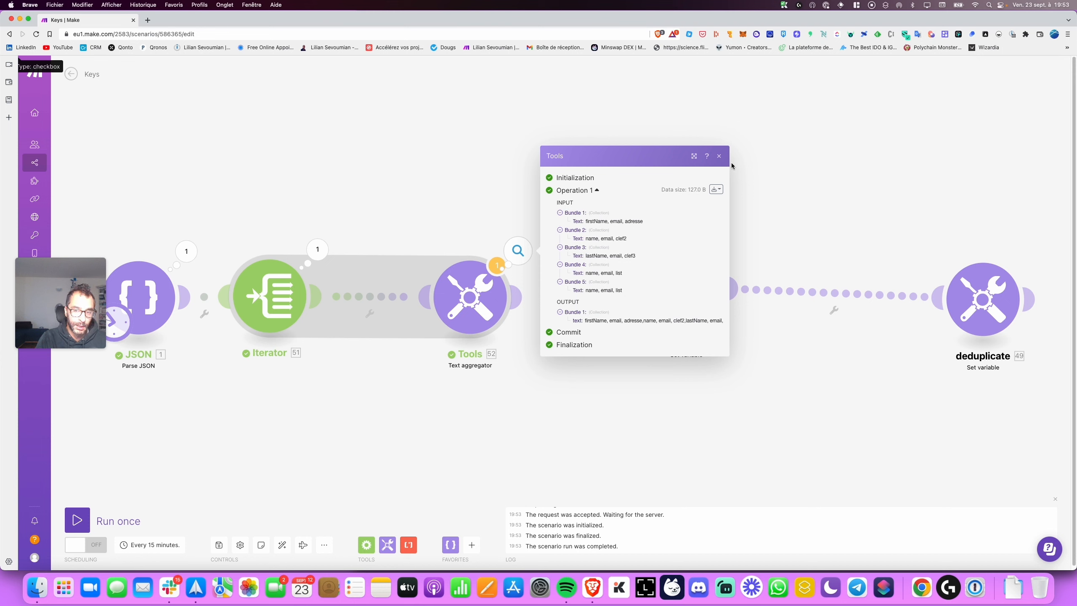
{"action": "left_click", "coordinate": [720, 156]}
{"action": "scroll", "coordinate": [429, 187], "scroll_direction": "down", "scroll_amount": 4}
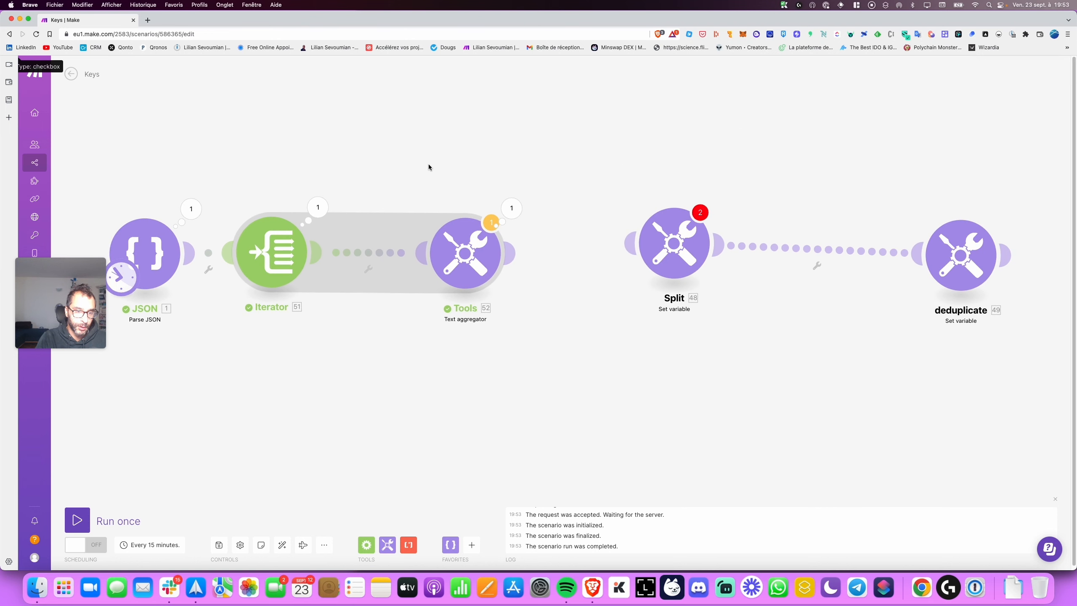
{"action": "left_click", "coordinate": [369, 267]}
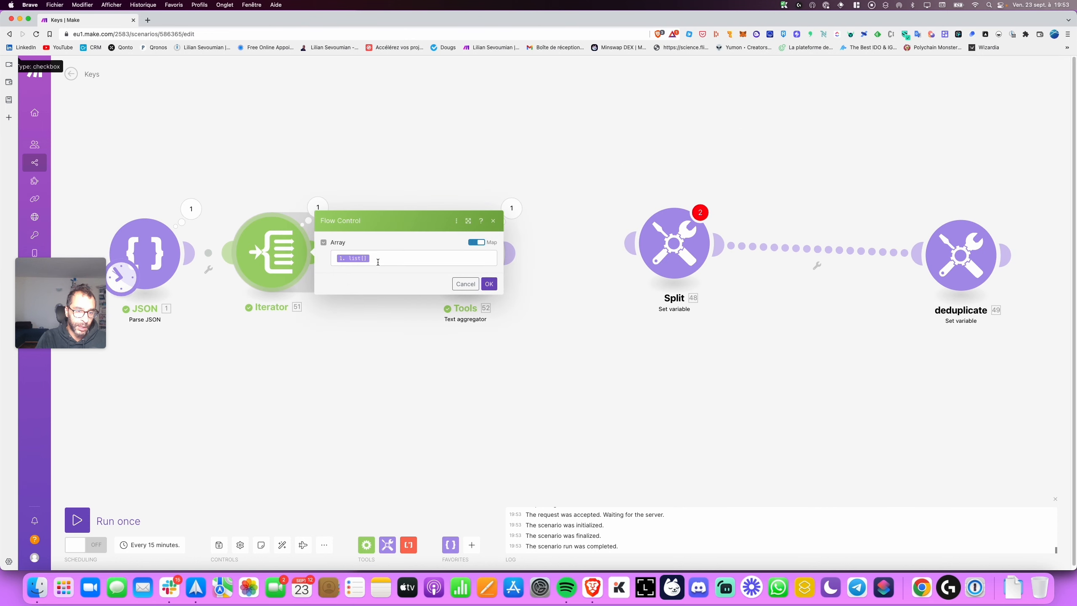
{"action": "left_click", "coordinate": [465, 283]}
{"action": "left_click", "coordinate": [511, 208]}
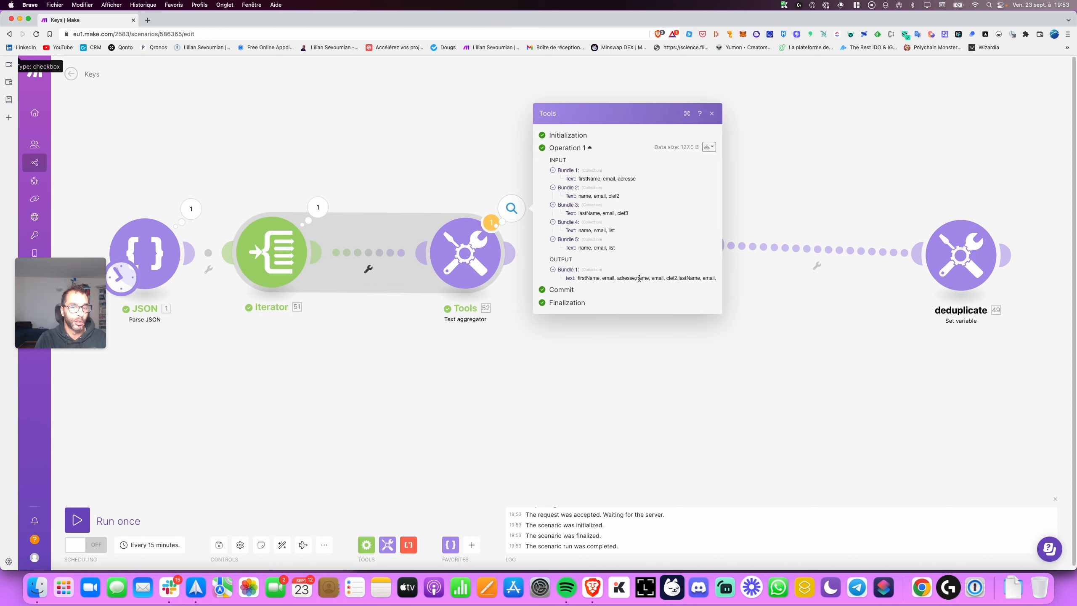
{"action": "left_click", "coordinate": [572, 266]}
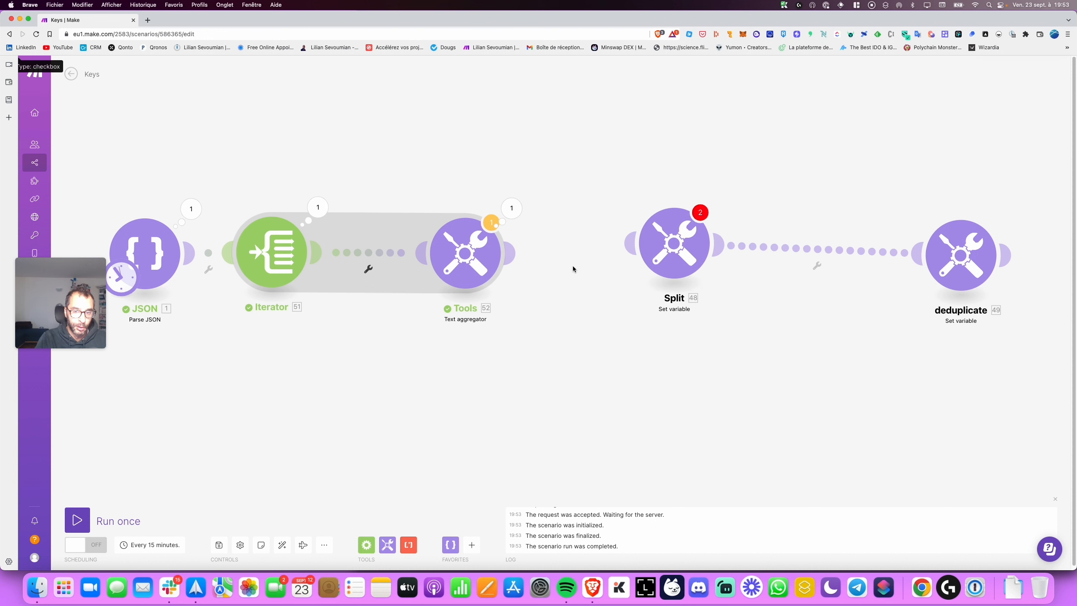
- Connect the Split module directly after the Text aggregator and check the aggregator's output text
{"action": "left_click_drag", "start_coordinate": [661, 245], "coordinate": [623, 257]}
{"action": "left_click_drag", "start_coordinate": [735, 376], "coordinate": [589, 361]}
{"action": "left_click", "coordinate": [491, 240]}
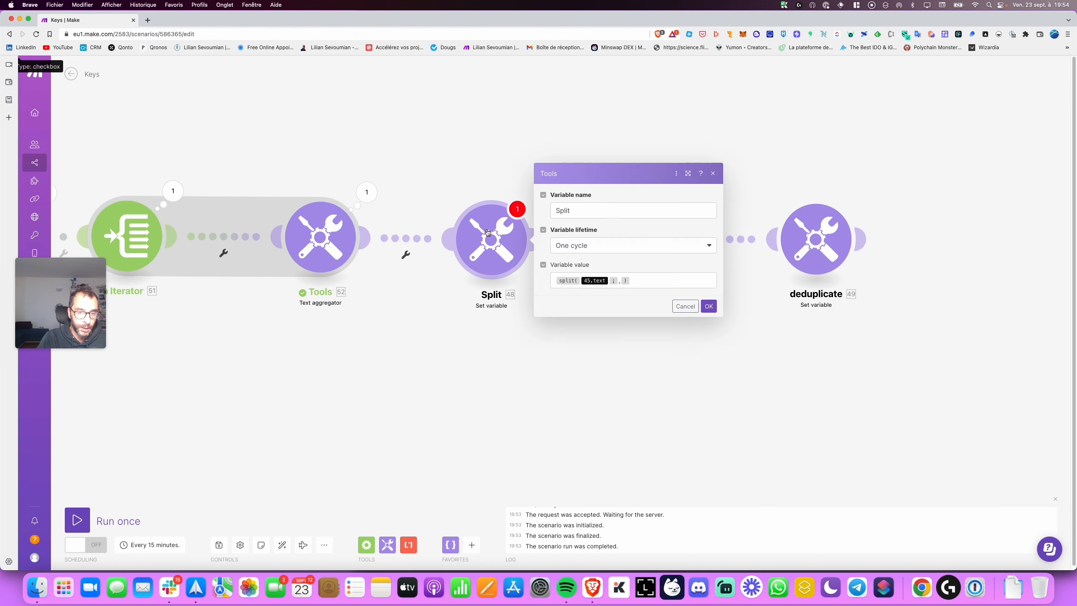
{"action": "left_click", "coordinate": [376, 205]}
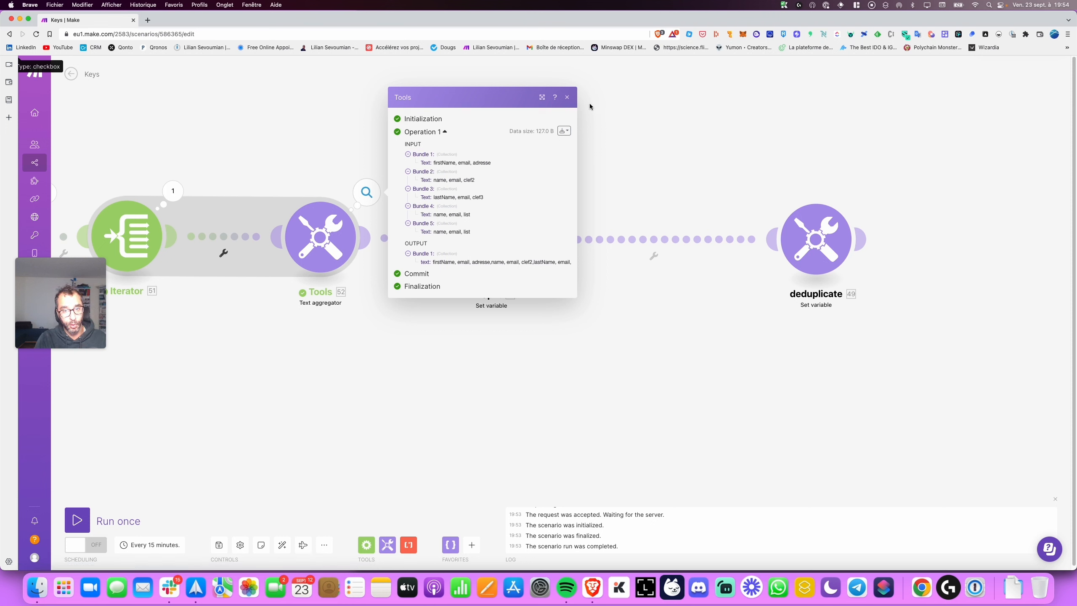
{"action": "left_click", "coordinate": [567, 97]}
- Replace the Split module's variable value with a split function on 52.text using a comma as separator, and save it
{"action": "left_click", "coordinate": [491, 241]}
{"action": "left_click", "coordinate": [658, 282]}
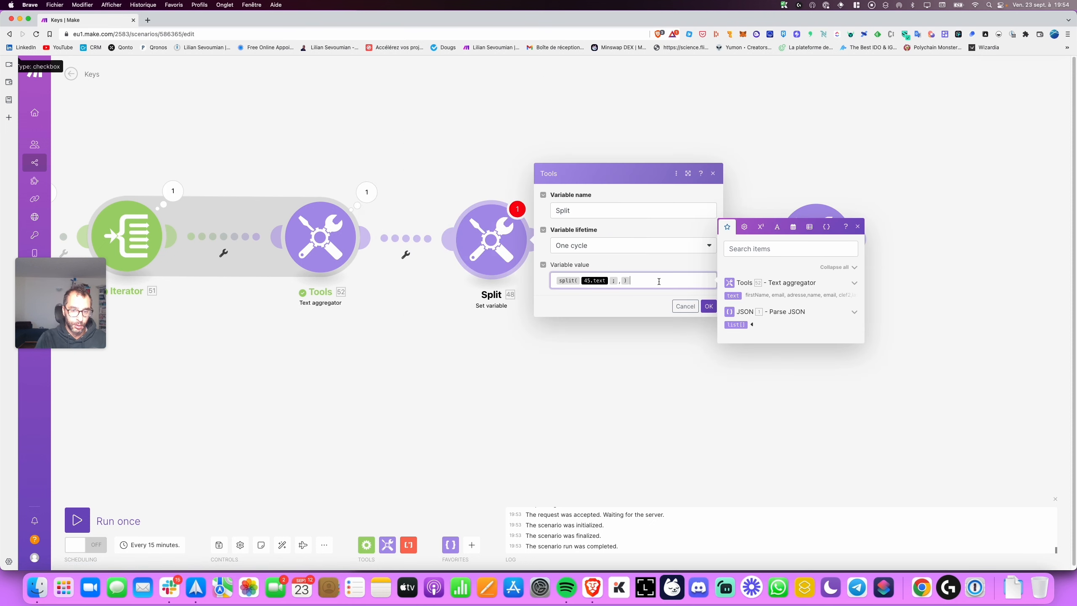
{"action": "key", "text": "super+a"}
{"action": "type", "text": "split("}
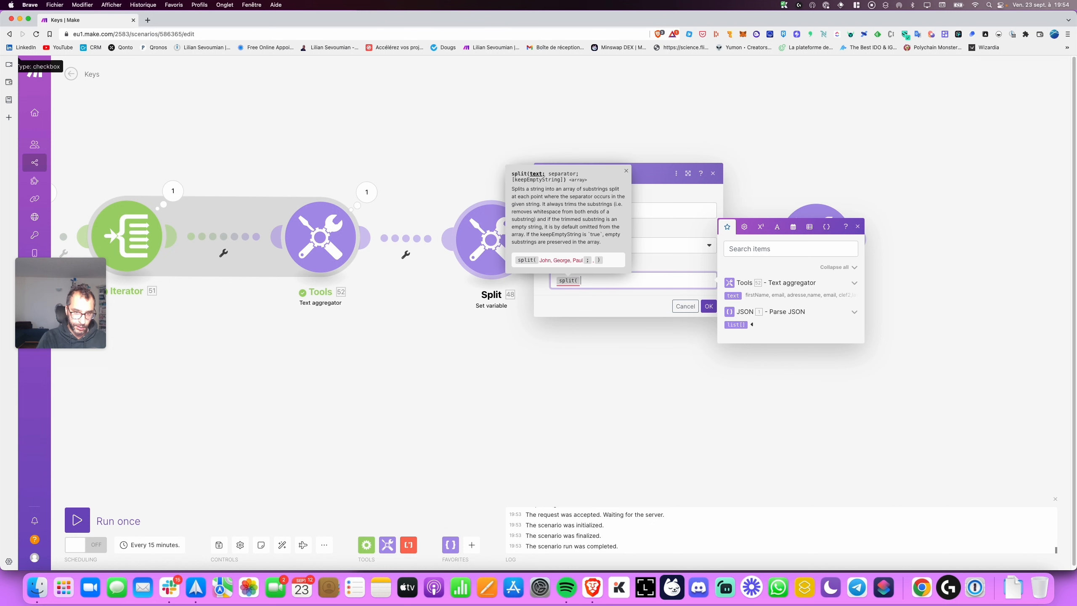
{"action": "left_click", "coordinate": [738, 292]}
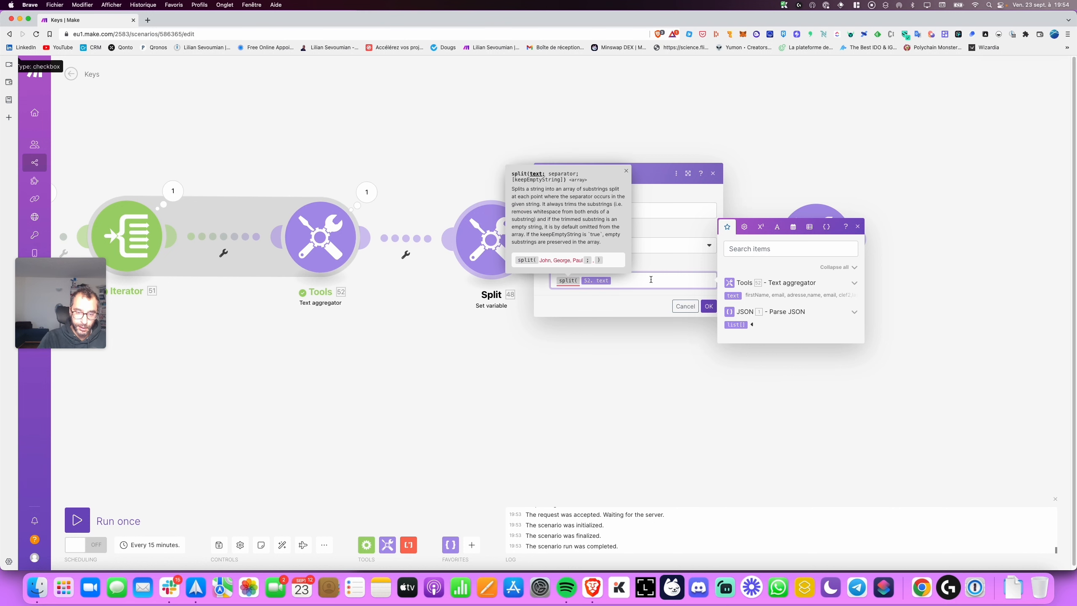
{"action": "type", "text": "; ,"}
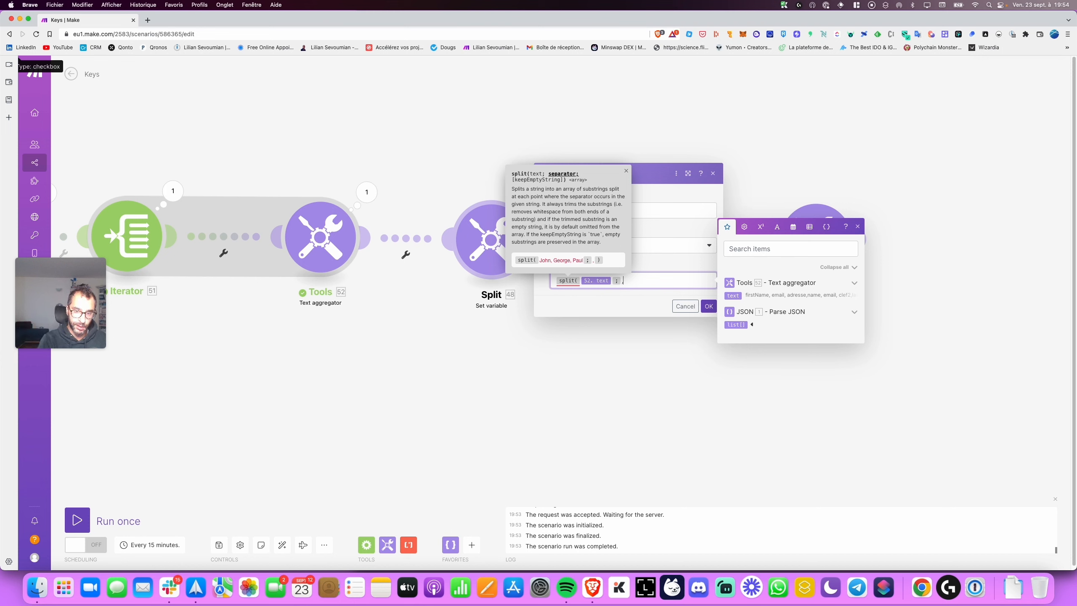
{"action": "type", "text": ")"}
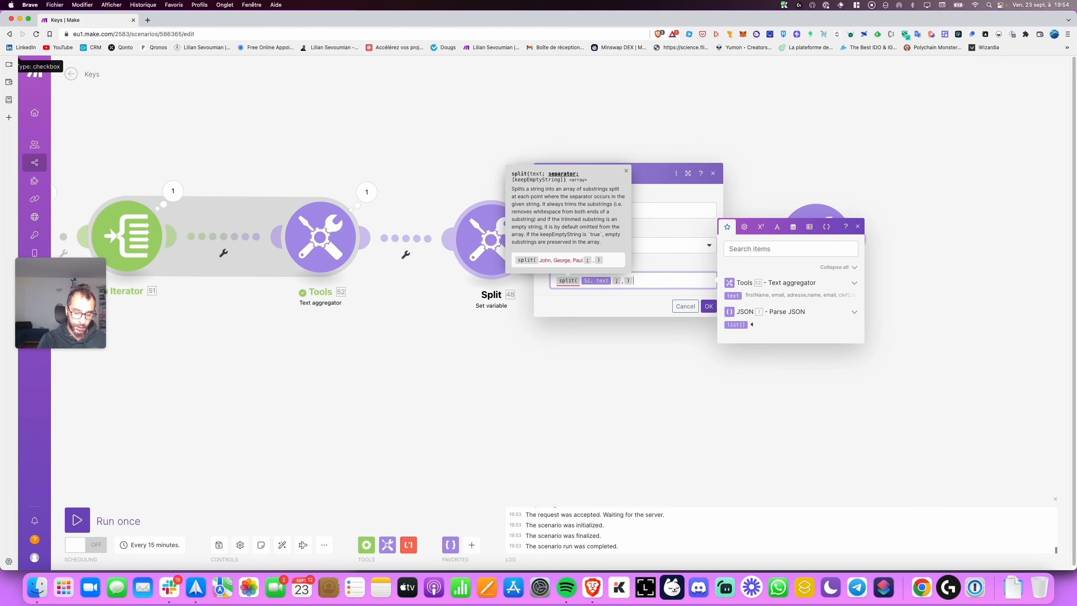
{"action": "left_click", "coordinate": [709, 305]}
- Unlink the deduplicate module from Split and remove the router placed between them
{"action": "left_click", "coordinate": [564, 252]}
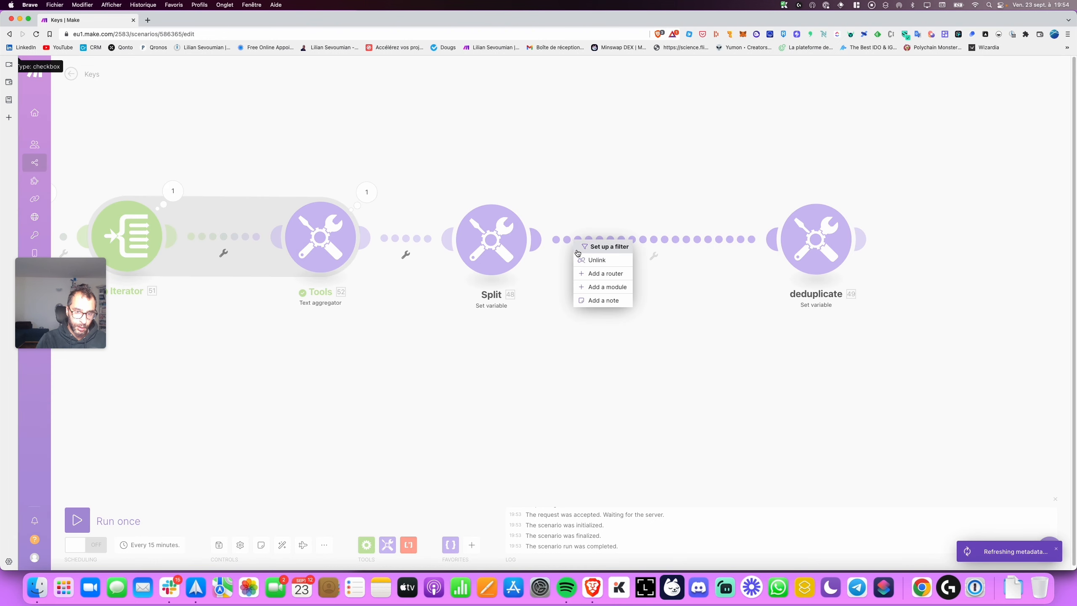
{"action": "left_click", "coordinate": [590, 263]}
{"action": "left_click", "coordinate": [814, 251]}
{"action": "left_click", "coordinate": [846, 302]}
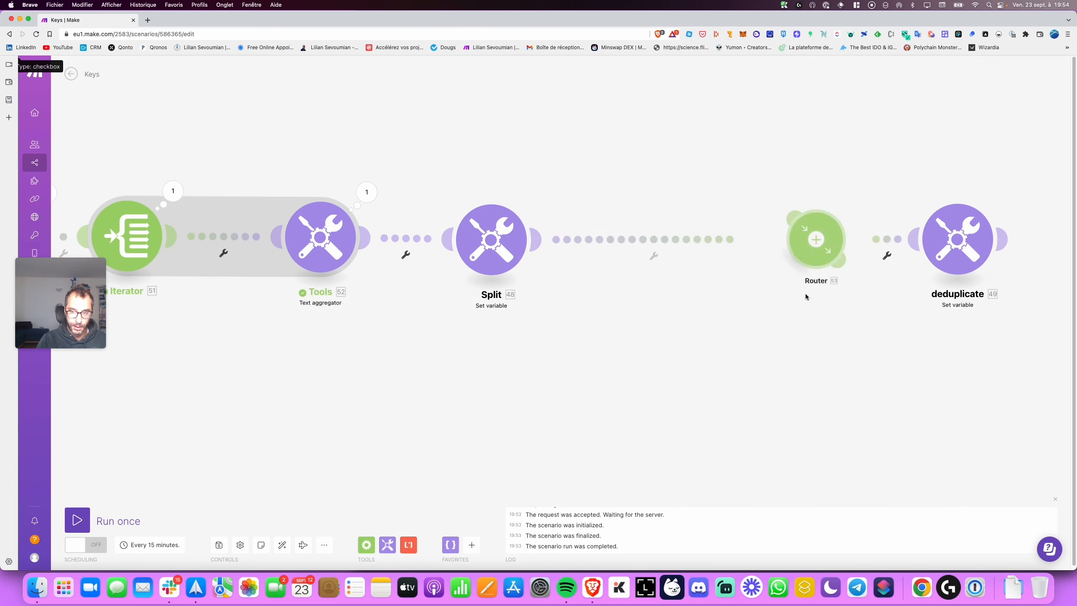
- Run the scenario and expand the Split array in the Split module's output
{"action": "left_click", "coordinate": [78, 532]}
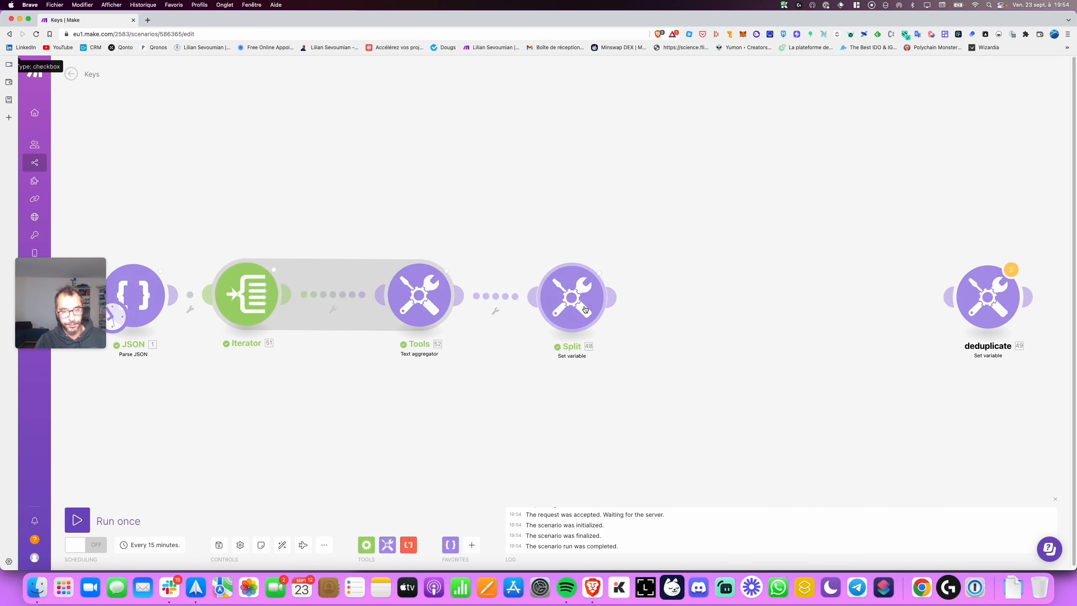
{"action": "left_click", "coordinate": [613, 258]}
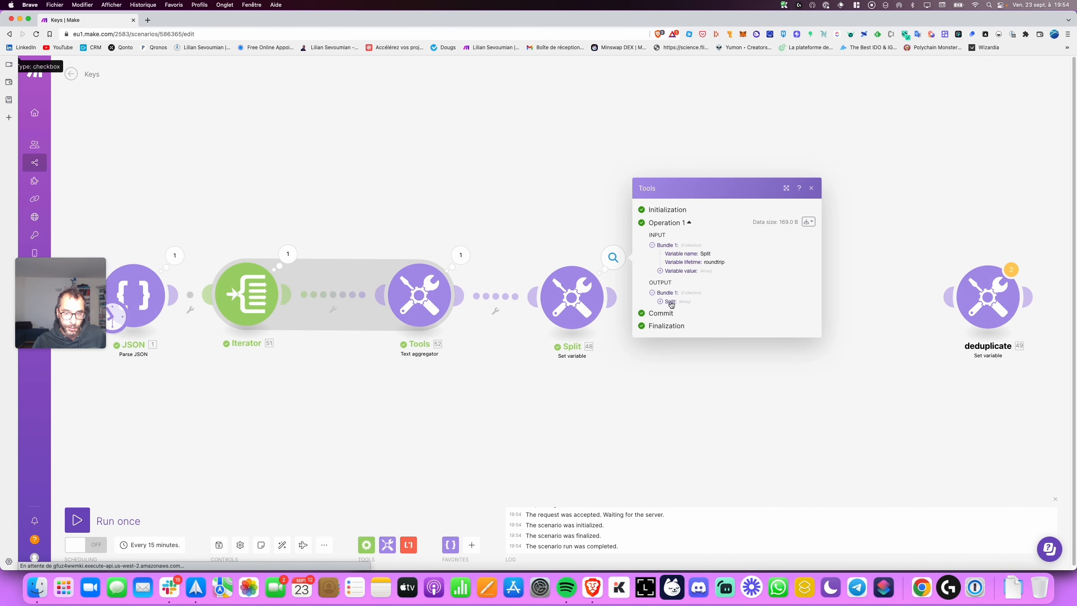
{"action": "left_click", "coordinate": [669, 302]}
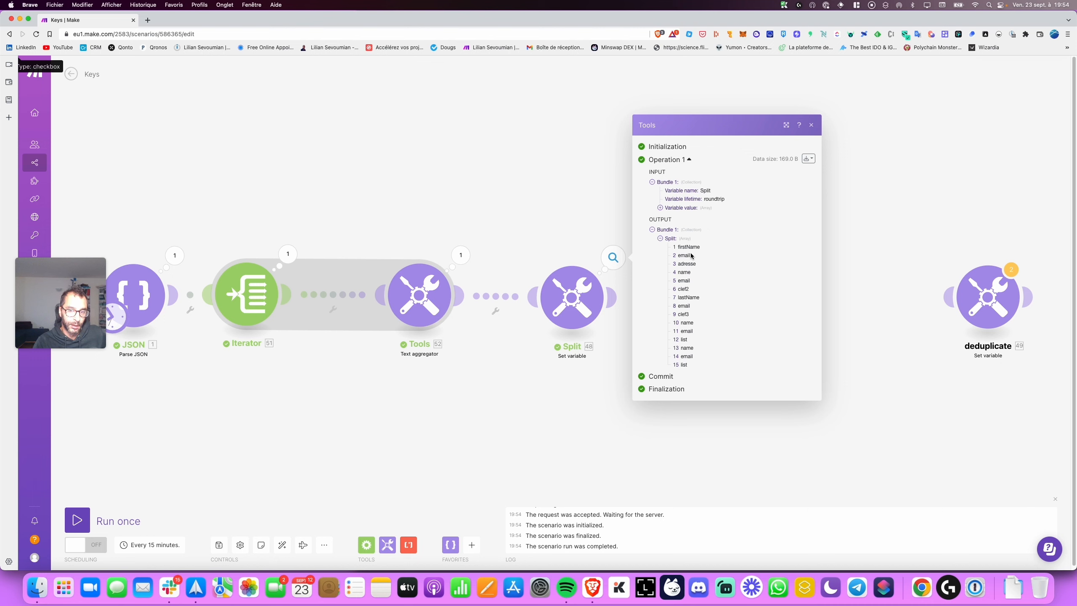
- Compare the text in the Text aggregator's enlarged output with the Split module's output array
{"action": "left_click", "coordinate": [461, 255]}
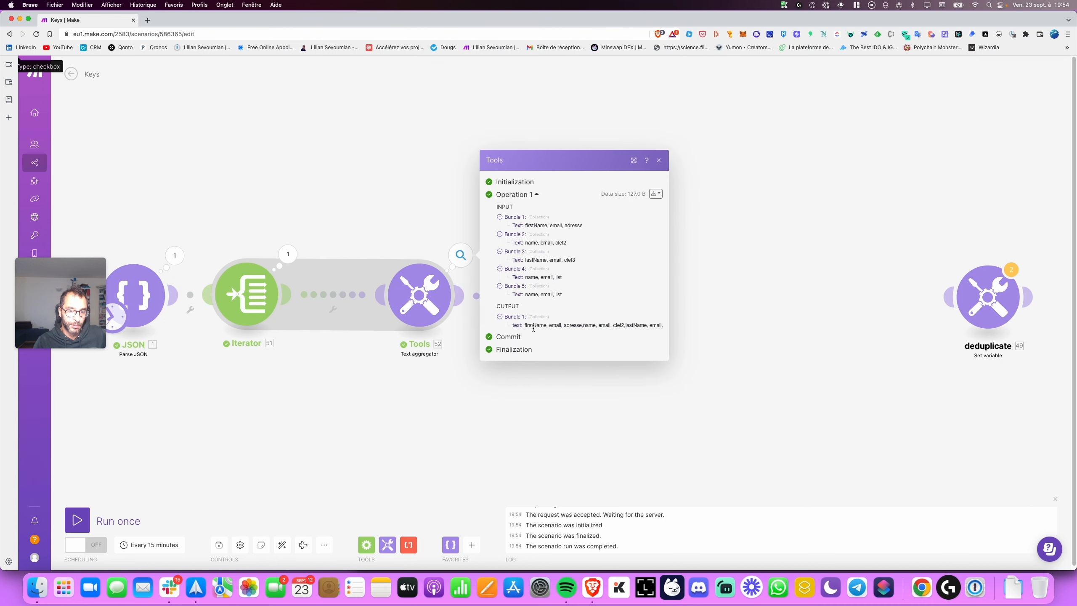
{"action": "left_click", "coordinate": [634, 160]}
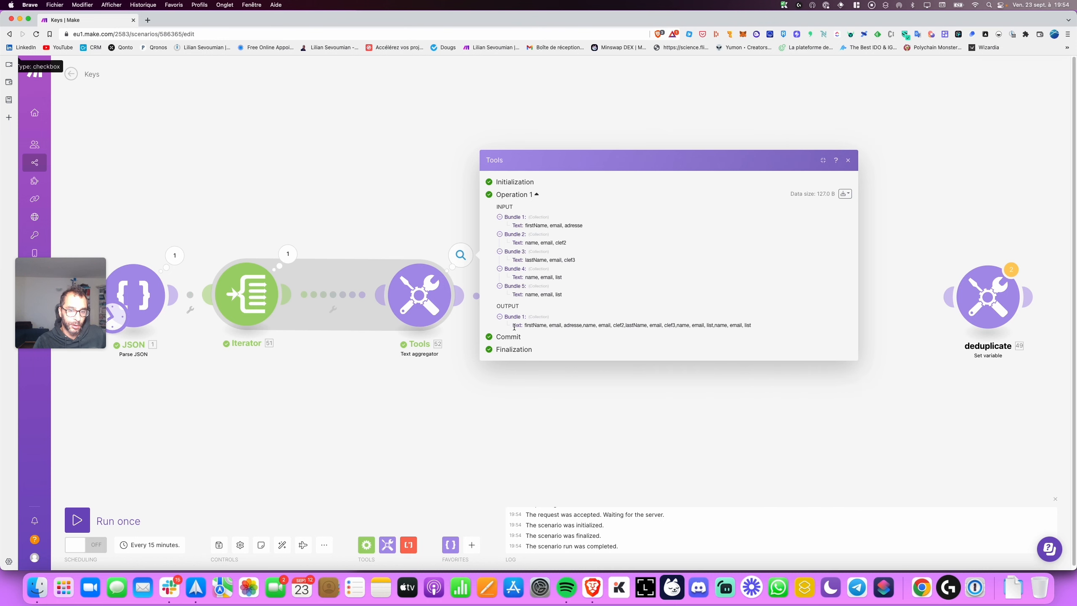
{"action": "left_click_drag", "start_coordinate": [514, 327], "coordinate": [752, 330]}
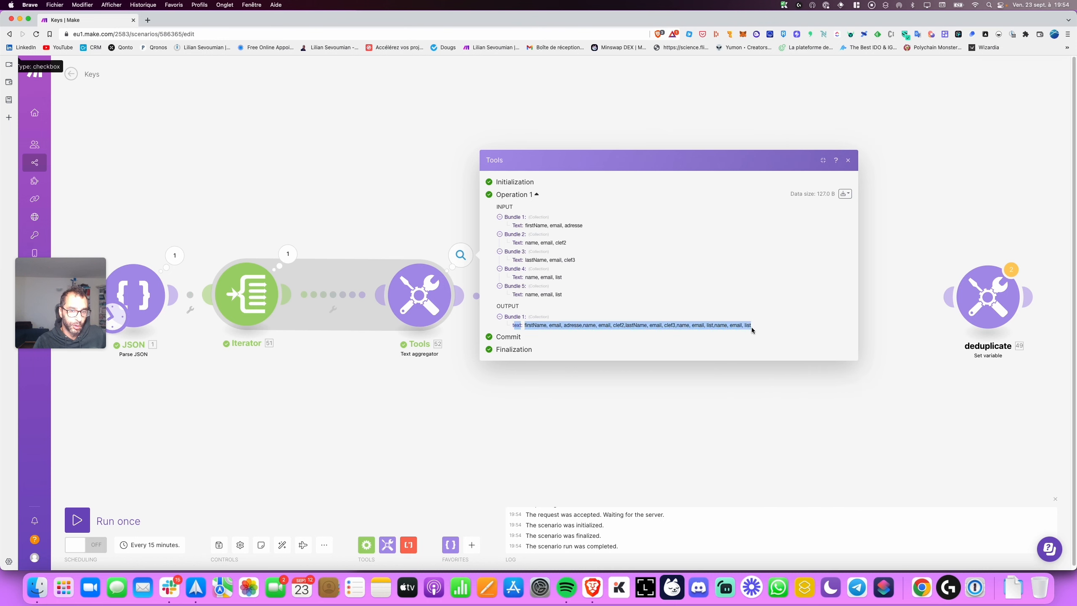
{"action": "left_click", "coordinate": [410, 202]}
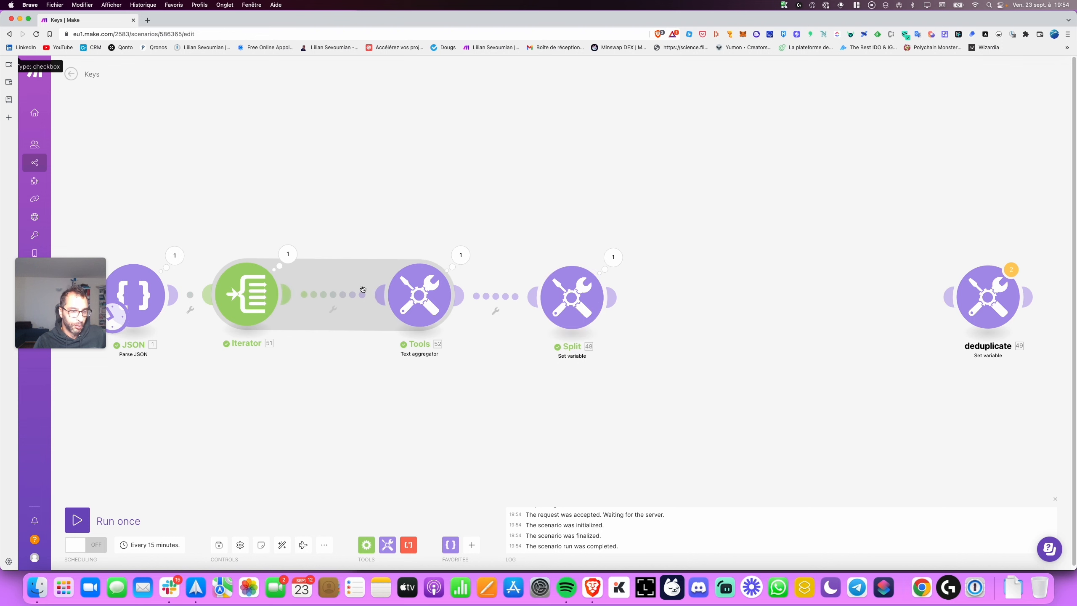
{"action": "scroll", "coordinate": [421, 374], "scroll_direction": "down", "scroll_amount": 2}
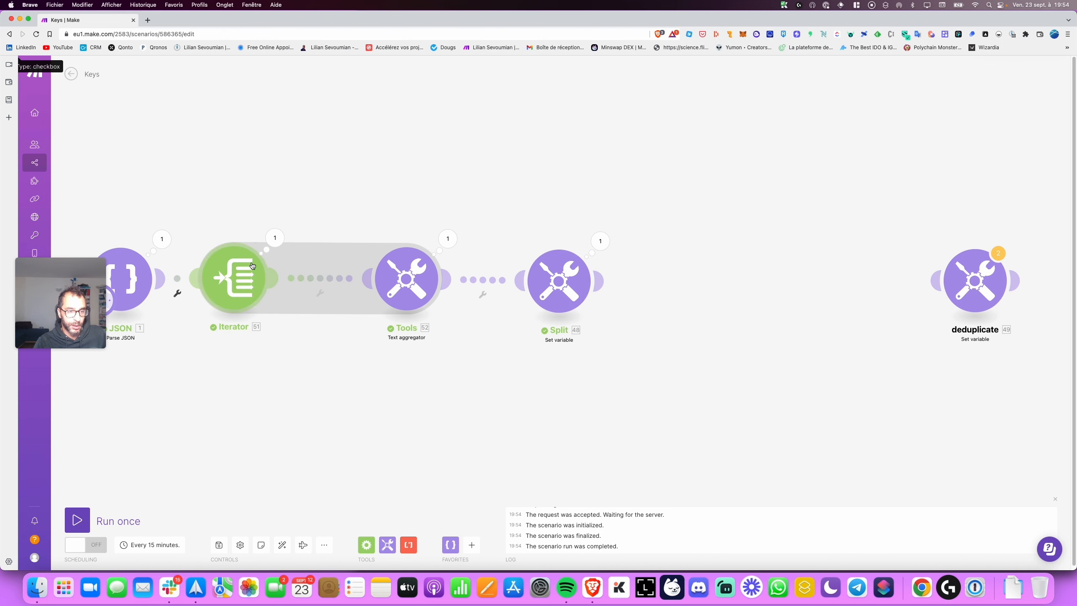
{"action": "left_click", "coordinate": [600, 241]}
{"action": "left_click", "coordinate": [657, 284]}
{"action": "left_click", "coordinate": [897, 204]}
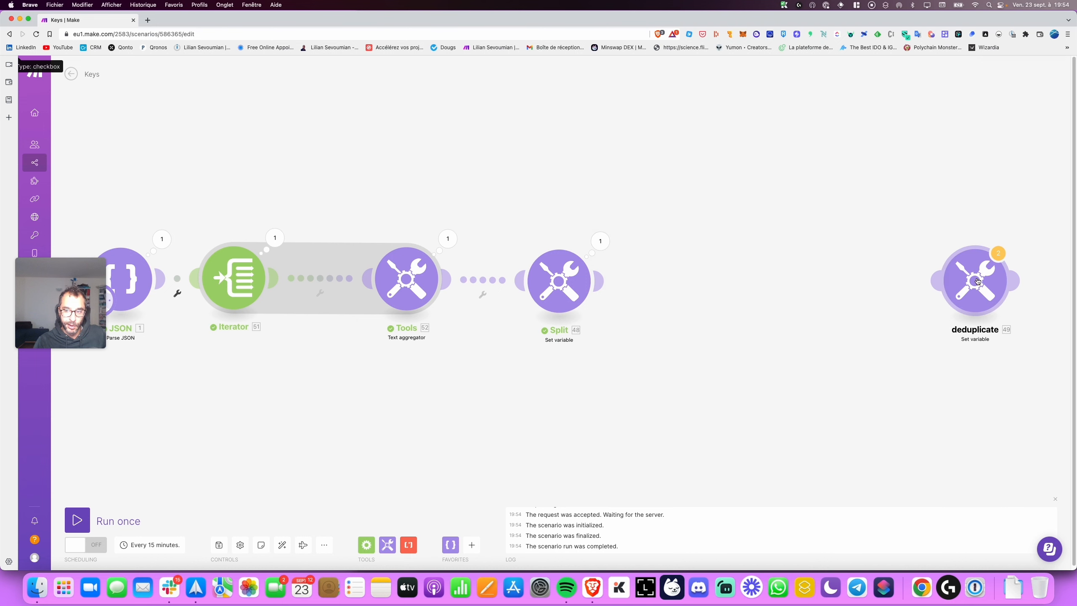
- Reconnect the deduplicate module right after Split and confirm its variable value, which deduplicates the Split variable
{"action": "left_click_drag", "start_coordinate": [978, 281], "coordinate": [740, 289]}
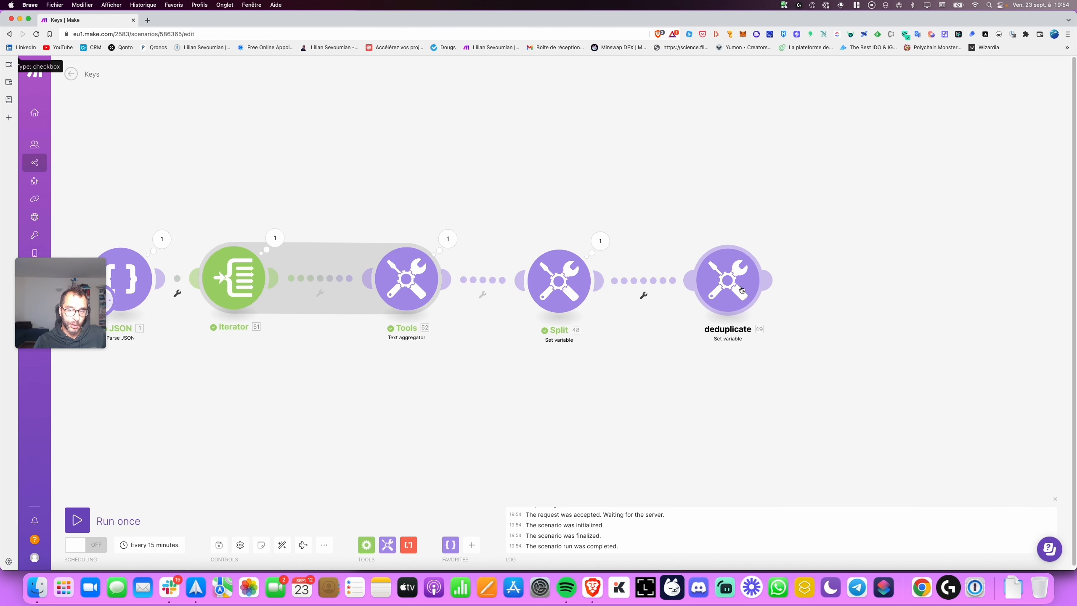
{"action": "left_click", "coordinate": [741, 290]}
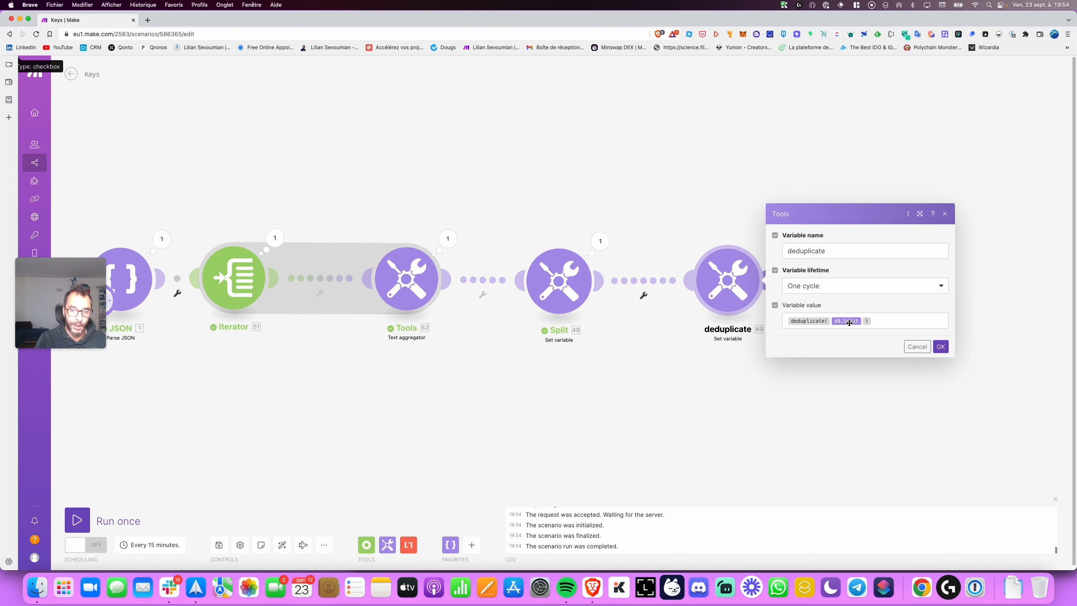
{"action": "left_click", "coordinate": [940, 346]}
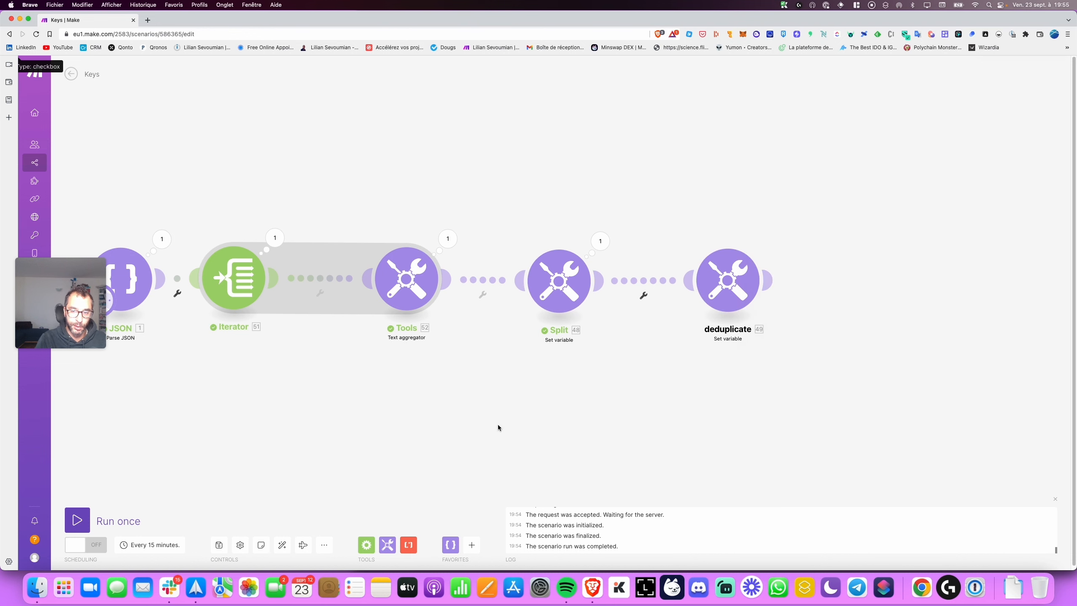
- Run the full scenario and examine the expanded deduplicate array in the last module's output
{"action": "left_click", "coordinate": [101, 520]}
{"action": "left_click_drag", "start_coordinate": [877, 208], "coordinate": [619, 199]}
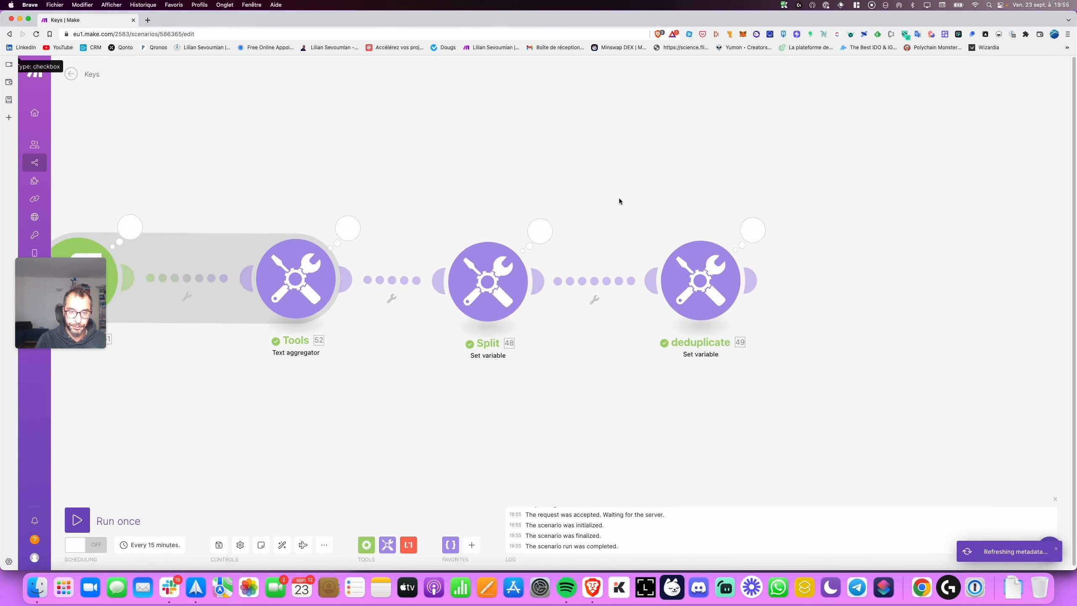
{"action": "scroll", "coordinate": [619, 199], "scroll_direction": "down", "scroll_amount": 1}
{"action": "left_click", "coordinate": [764, 237]}
{"action": "left_click", "coordinate": [799, 273]}
{"action": "left_click", "coordinate": [828, 246]}
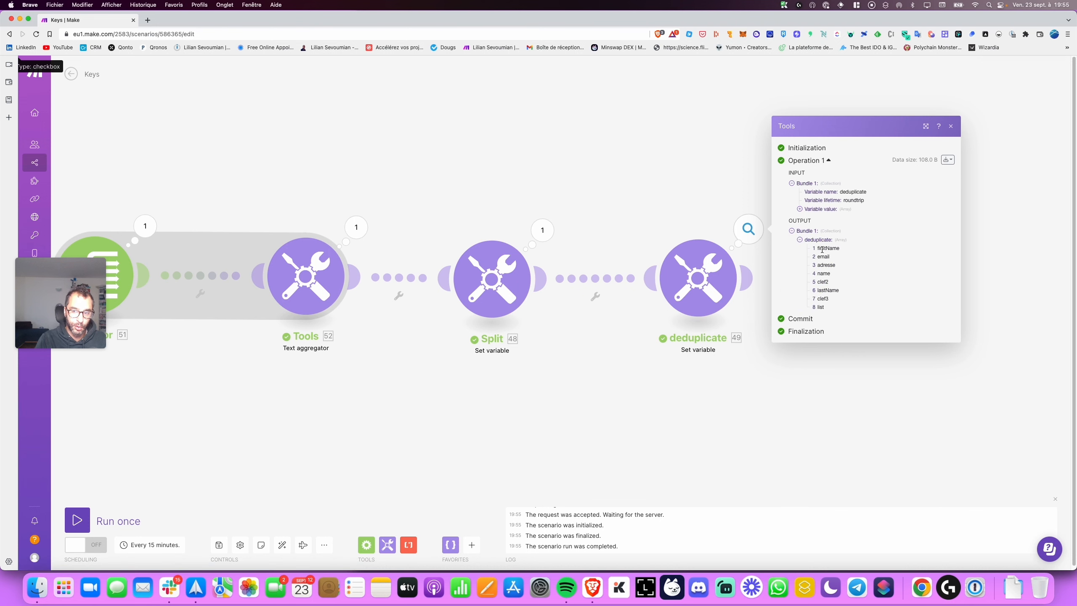
{"action": "left_click_drag", "start_coordinate": [417, 216], "coordinate": [557, 201]}
{"action": "scroll", "coordinate": [557, 201], "scroll_direction": "down", "scroll_amount": 1}
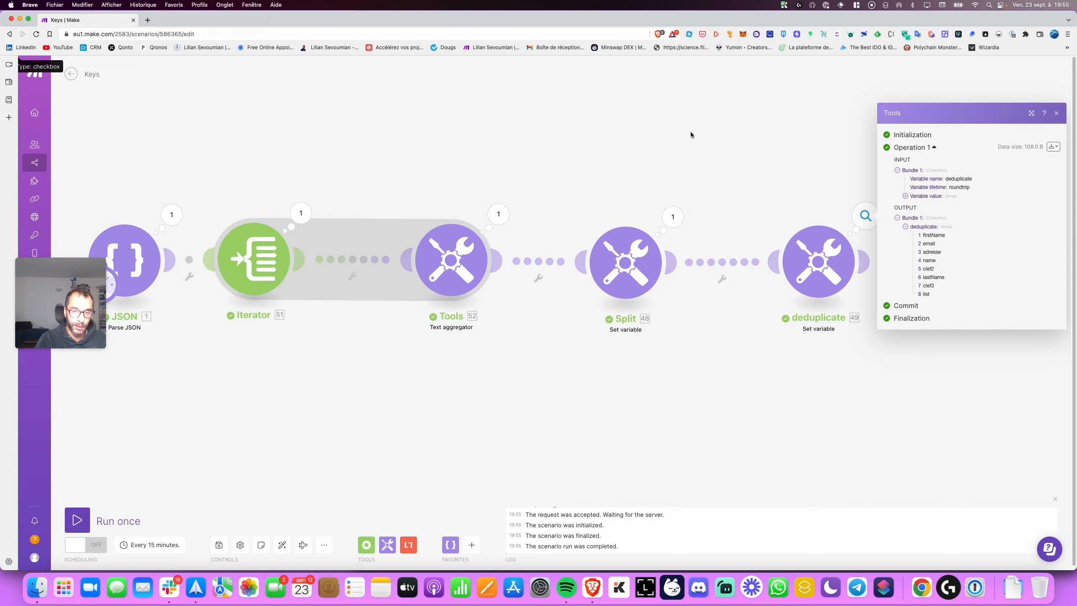
- Examine the first collection in the JSON module's output list and check the Iterator's Array mapping
{"action": "left_click", "coordinate": [763, 125]}
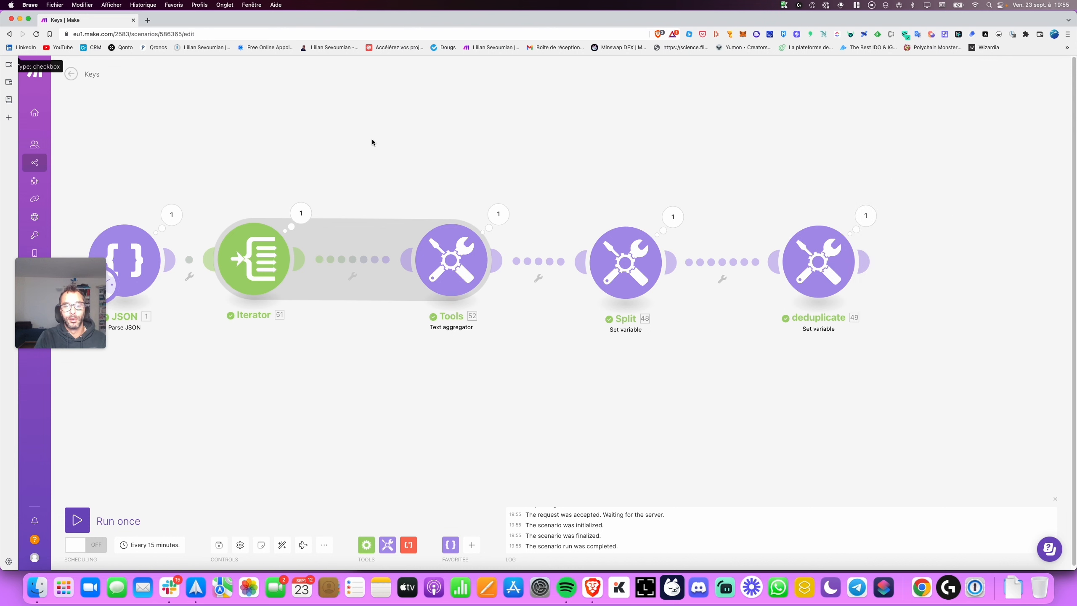
{"action": "scroll", "coordinate": [398, 149], "scroll_direction": "down", "scroll_amount": 1}
{"action": "left_click_drag", "start_coordinate": [605, 153], "coordinate": [541, 145]}
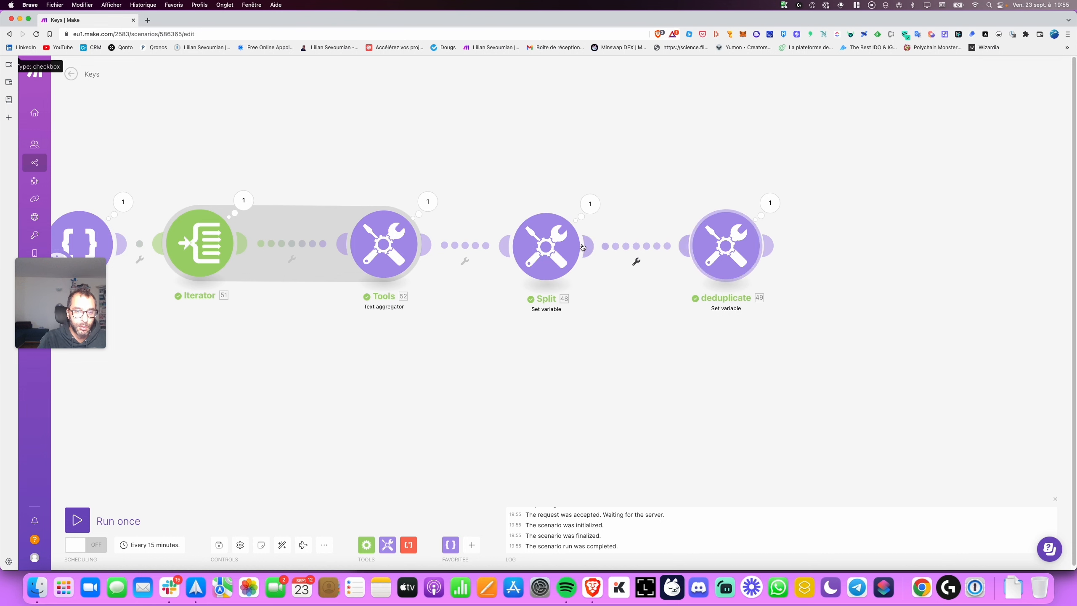
{"action": "scroll", "coordinate": [582, 248], "scroll_direction": "left", "scroll_amount": 5}
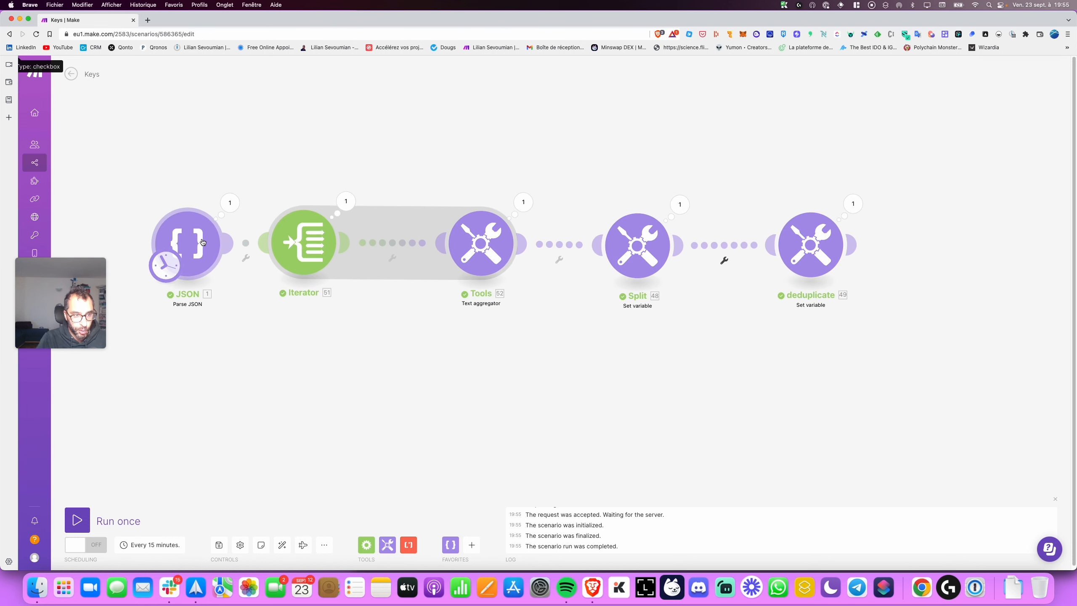
{"action": "left_click", "coordinate": [230, 202]}
{"action": "left_click", "coordinate": [282, 238]}
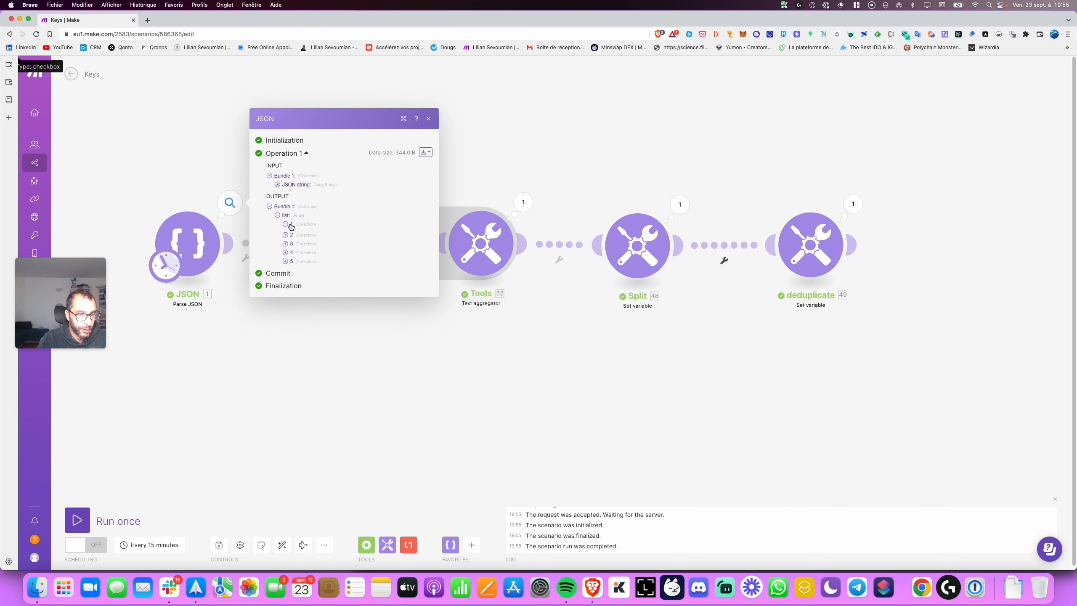
{"action": "left_click", "coordinate": [291, 224]}
{"action": "left_click_drag", "start_coordinate": [308, 219], "coordinate": [307, 238]}
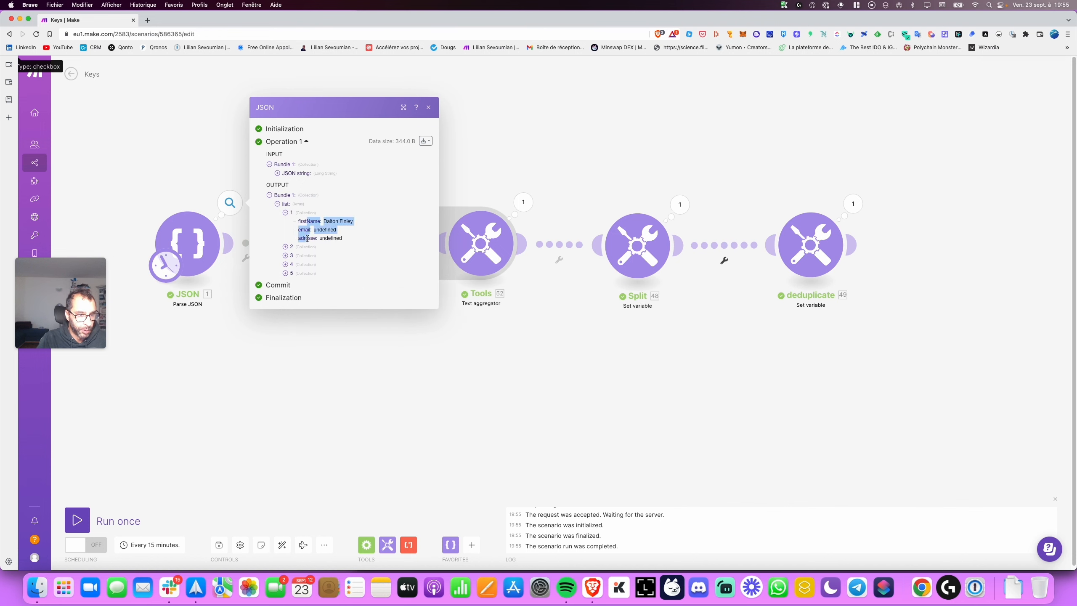
{"action": "left_click", "coordinate": [238, 160]}
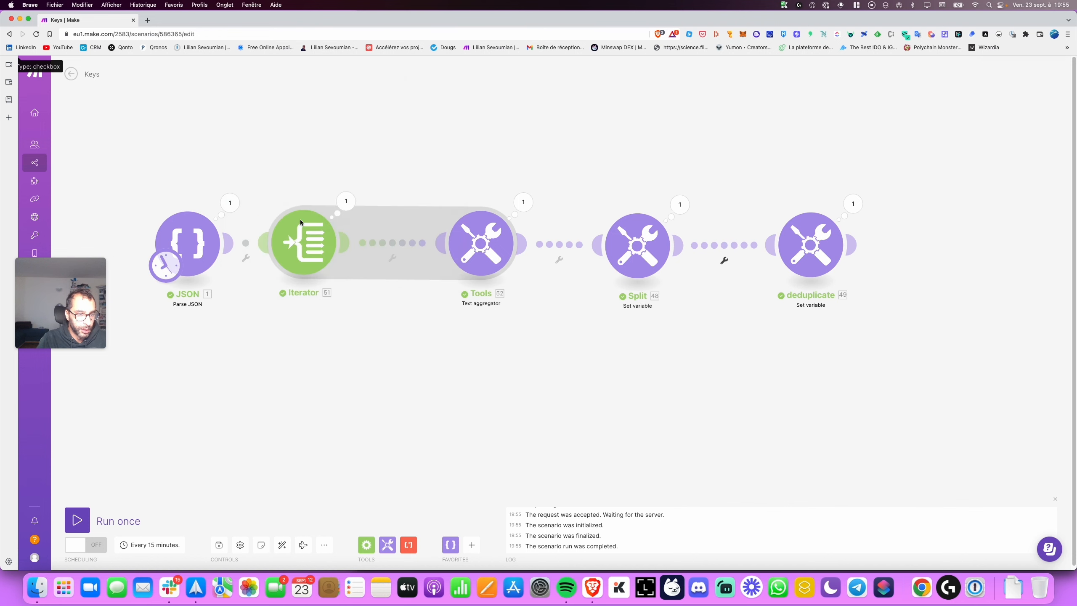
{"action": "left_click", "coordinate": [481, 243]}
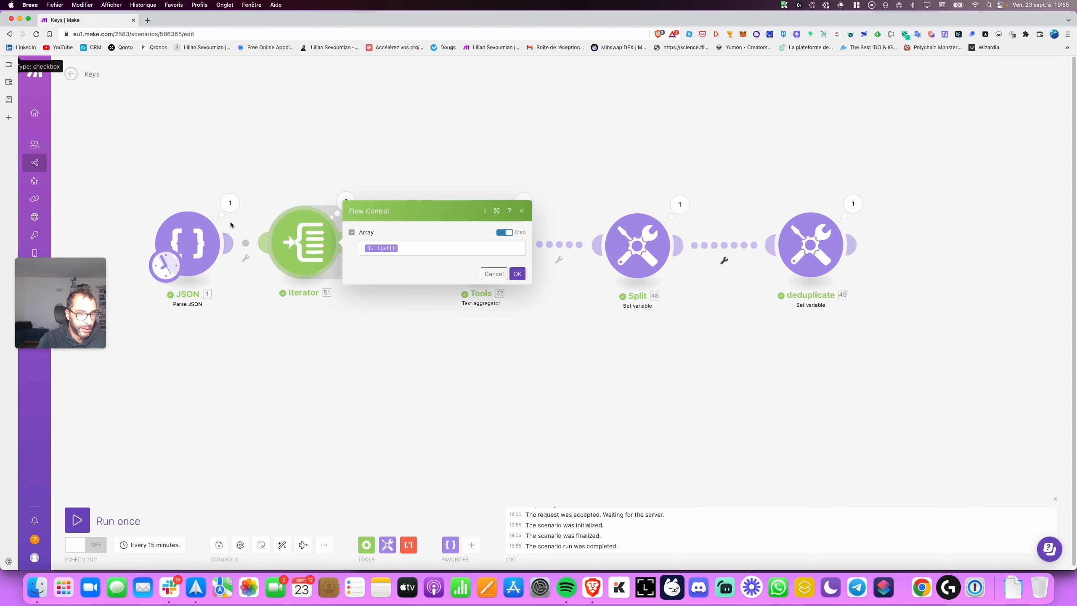
{"action": "left_click", "coordinate": [494, 274]}
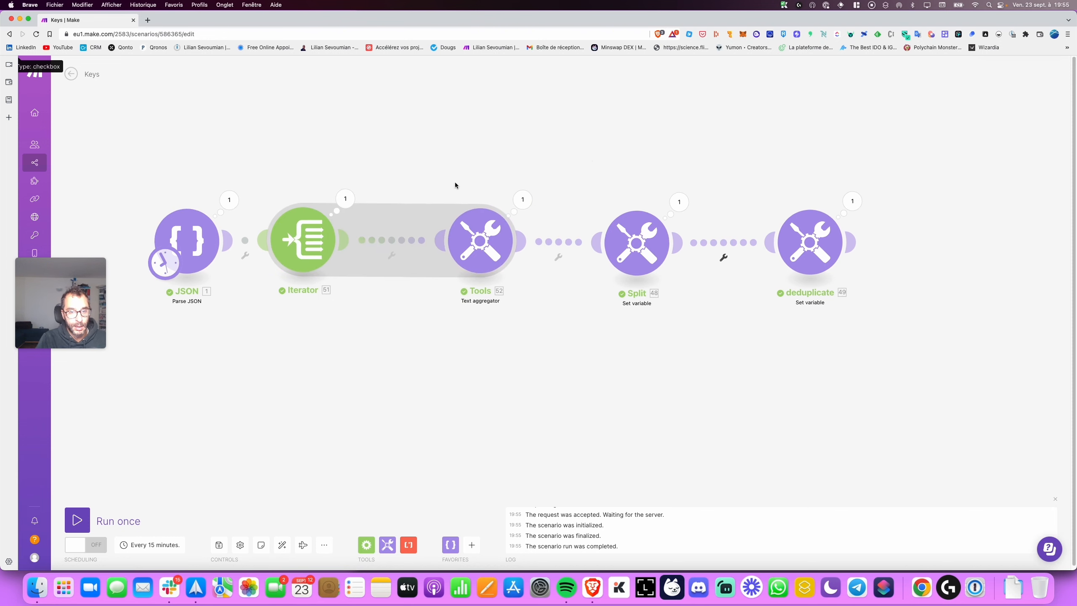
- Review the Text aggregator's Text formula, including its keys and get functions, list array and Bundle order position
{"action": "left_click_drag", "start_coordinate": [450, 195], "coordinate": [372, 155]}
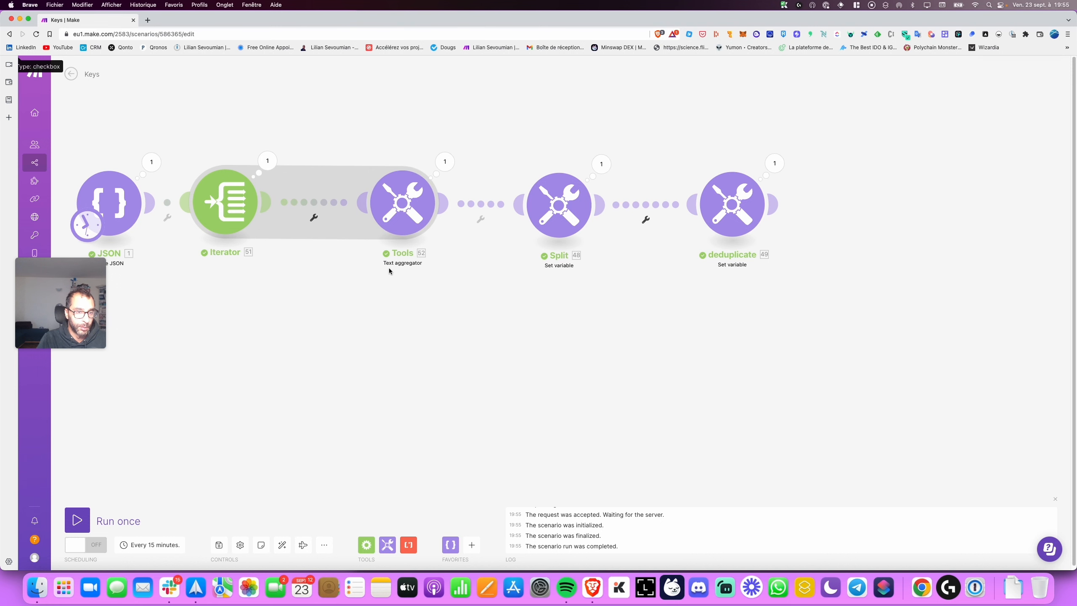
{"action": "left_click", "coordinate": [406, 211]}
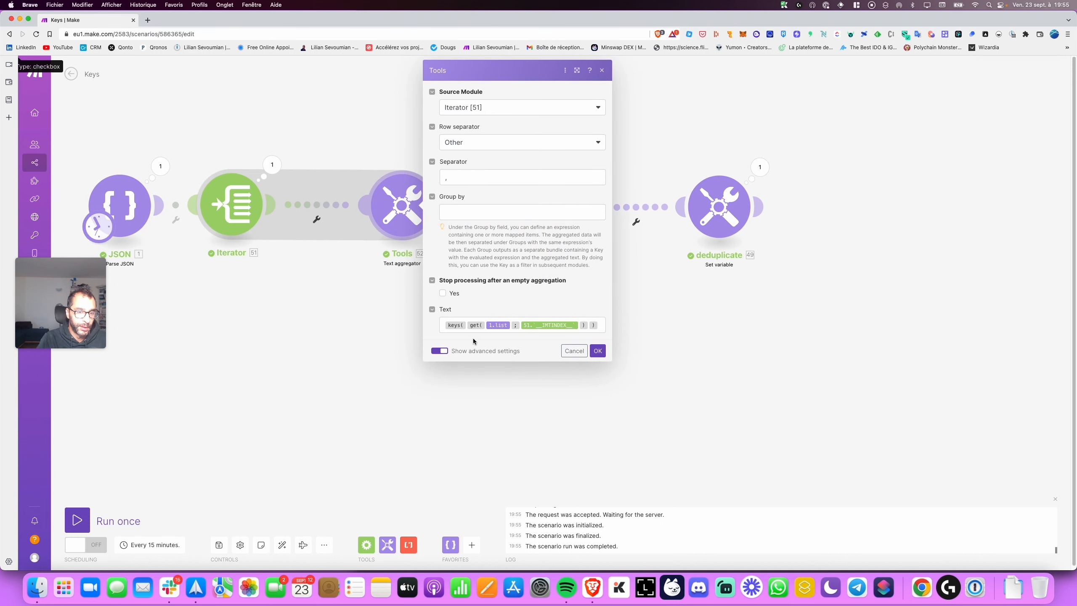
{"action": "mouse_move", "coordinate": [453, 326]}
{"action": "mouse_move", "coordinate": [502, 326]}
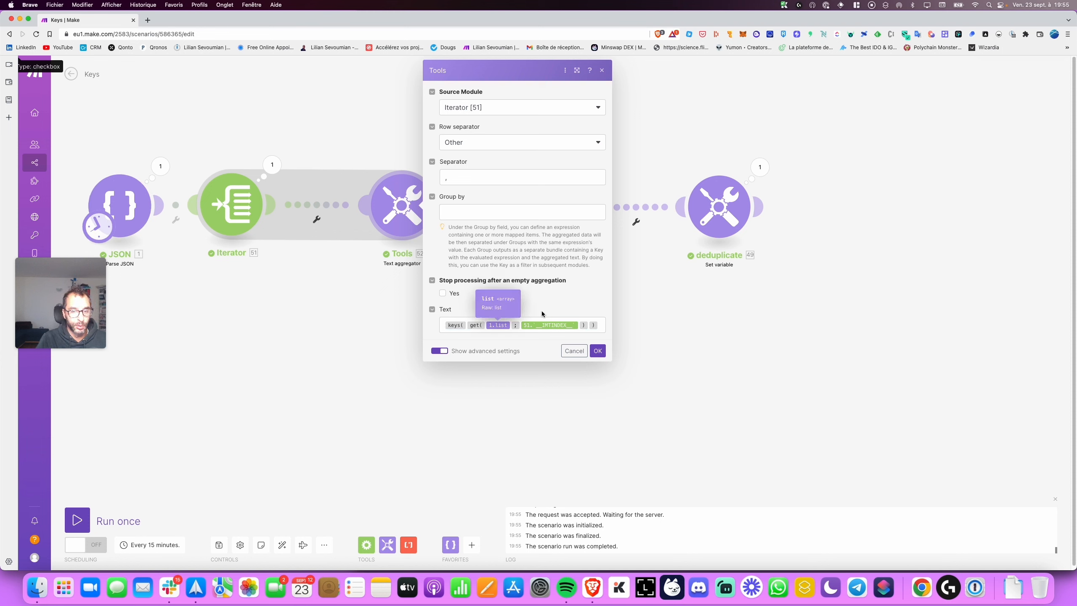
{"action": "mouse_move", "coordinate": [553, 324]}
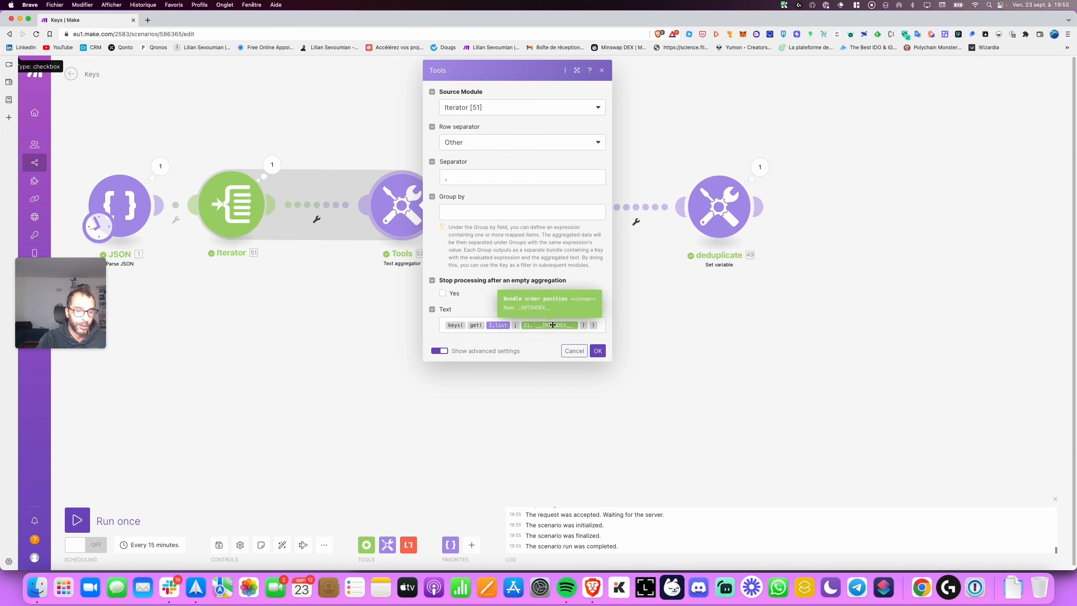
{"action": "left_click", "coordinate": [573, 349]}
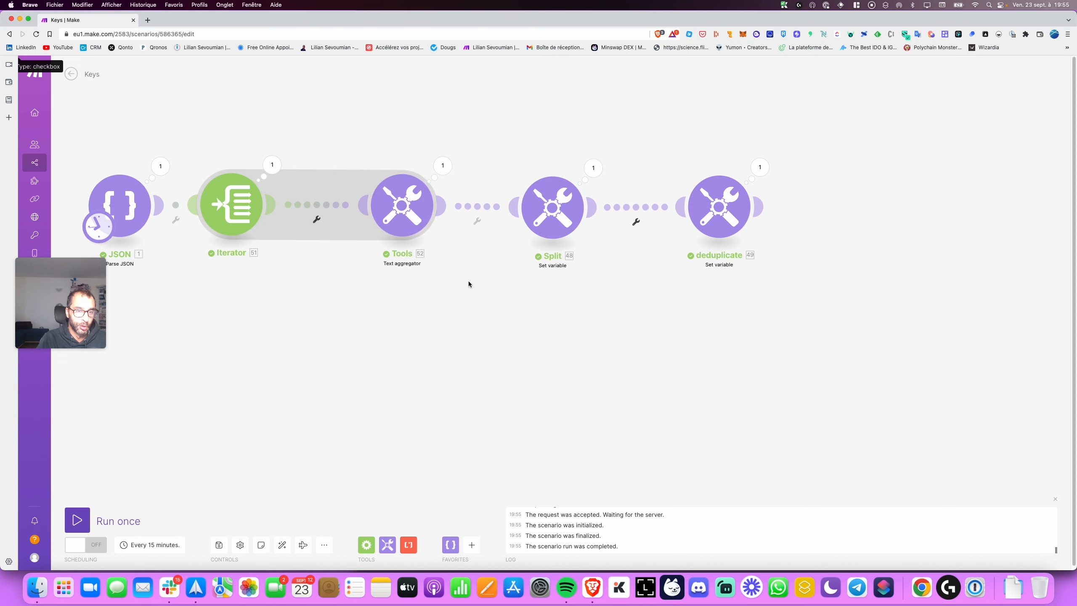
{"action": "left_click", "coordinate": [378, 194]}
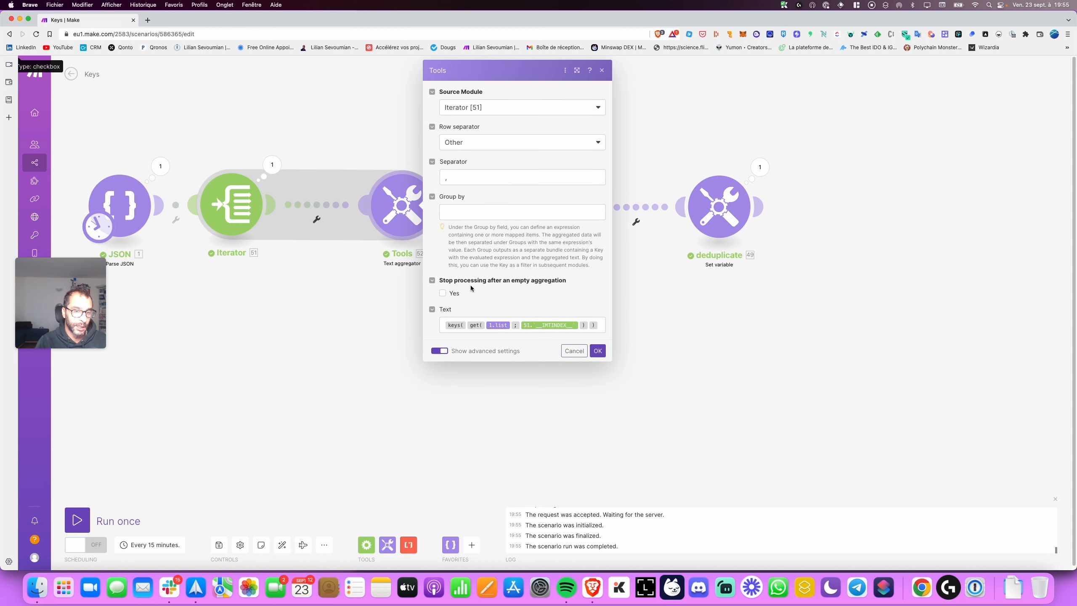
{"action": "left_click", "coordinate": [574, 351]}
- Compare the Text aggregator's input bundles of property names with its combined output text
{"action": "left_click", "coordinate": [442, 165]}
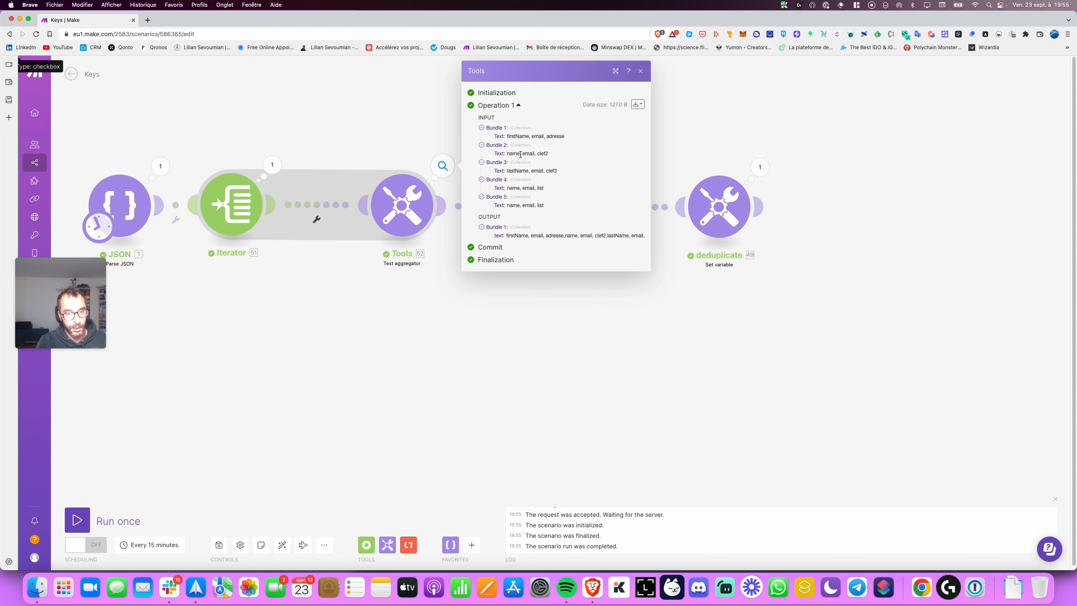
{"action": "left_click_drag", "start_coordinate": [508, 137], "coordinate": [560, 138]}
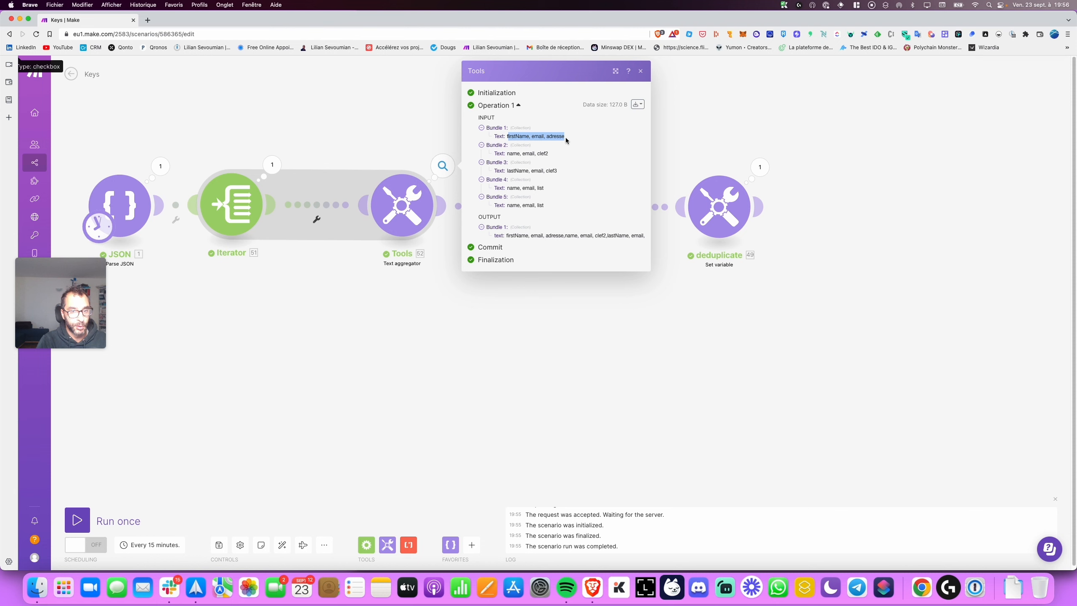
{"action": "right_click", "coordinate": [566, 137]}
{"action": "left_click", "coordinate": [509, 156]}
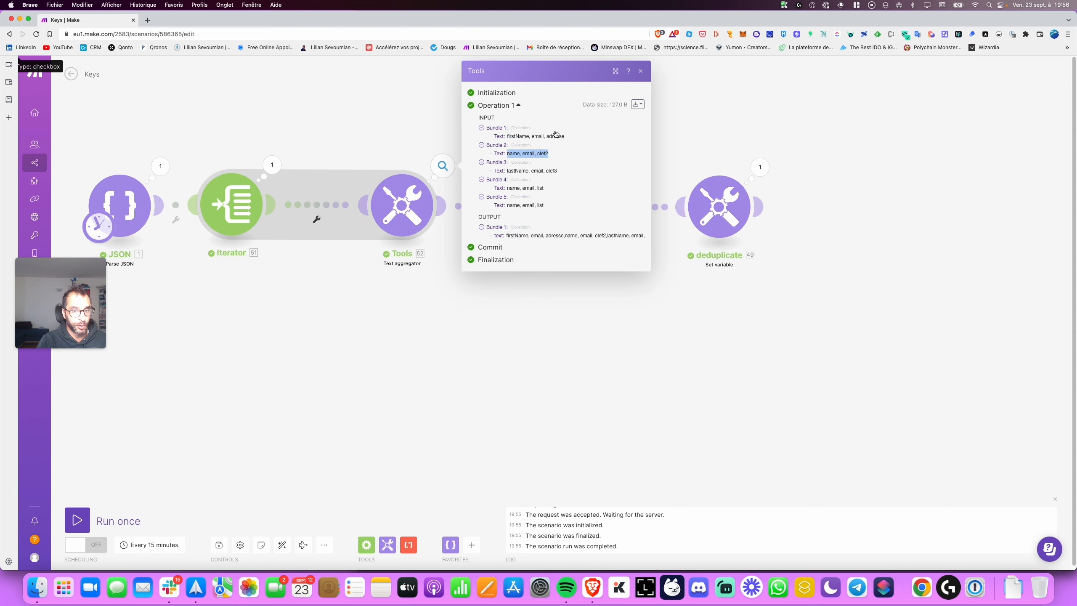
{"action": "left_click", "coordinate": [556, 162]}
{"action": "double_click", "coordinate": [564, 232]}
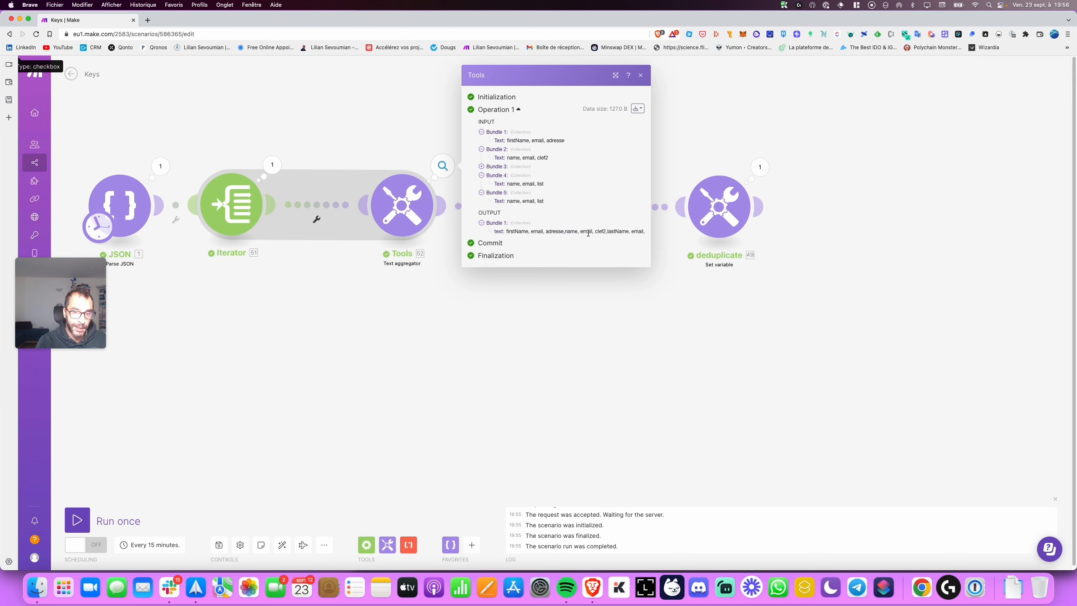
- Set the Text aggregator's separator to a comma followed by a space and save the module settings
{"action": "left_click", "coordinate": [420, 202]}
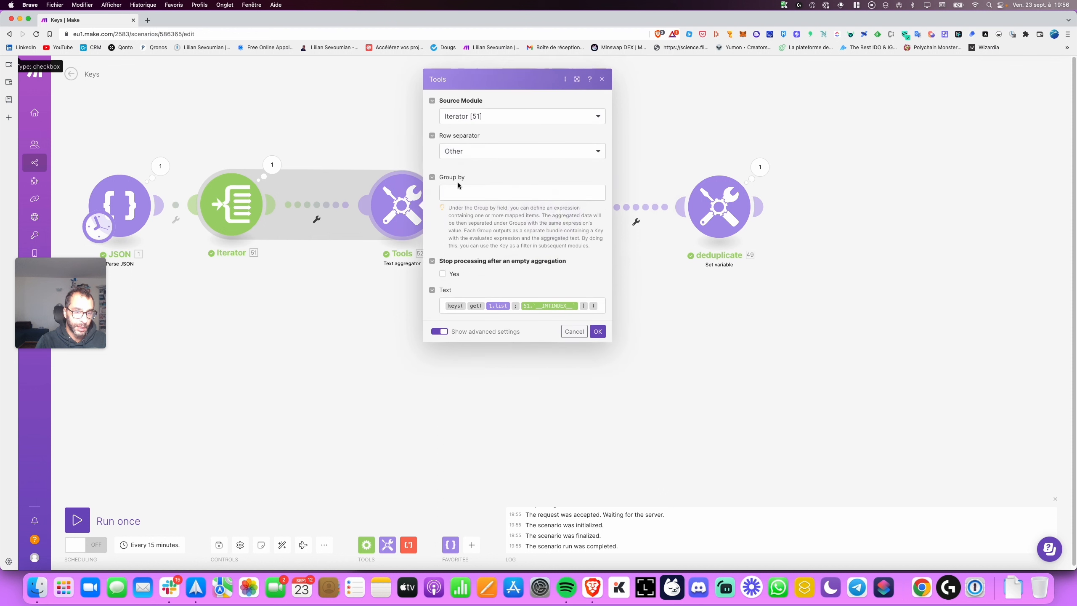
{"action": "left_click", "coordinate": [458, 176]}
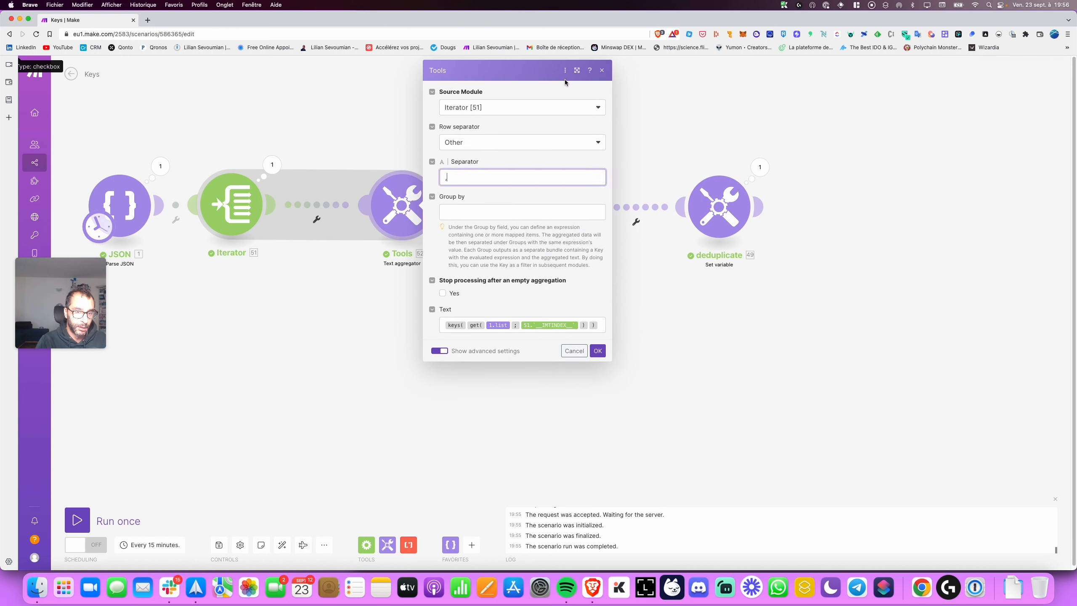
{"action": "left_click", "coordinate": [597, 351]}
- Unlink Split from the Text aggregator, then run the scenario to examine the aggregated output text
{"action": "right_click", "coordinate": [479, 205]}
{"action": "left_click", "coordinate": [505, 232]}
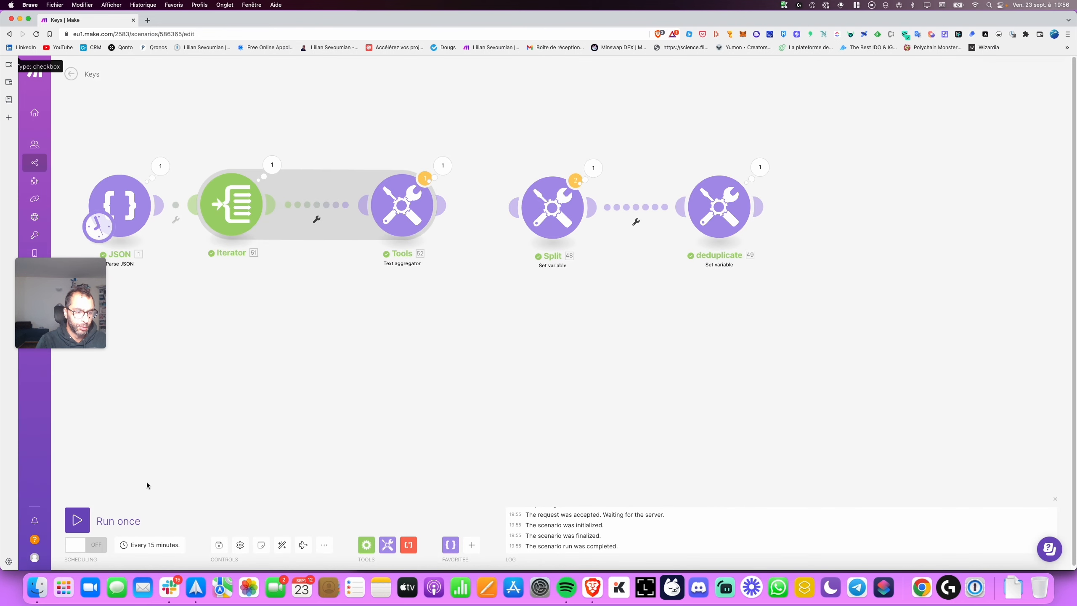
{"action": "left_click", "coordinate": [77, 519]}
{"action": "left_click", "coordinate": [289, 553]}
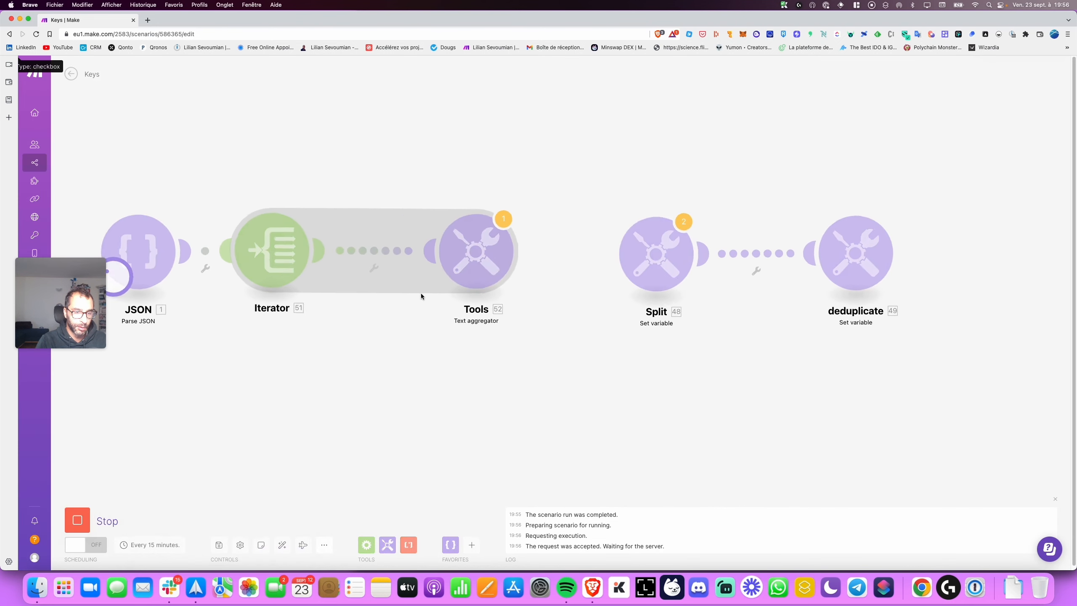
{"action": "left_click", "coordinate": [561, 228]}
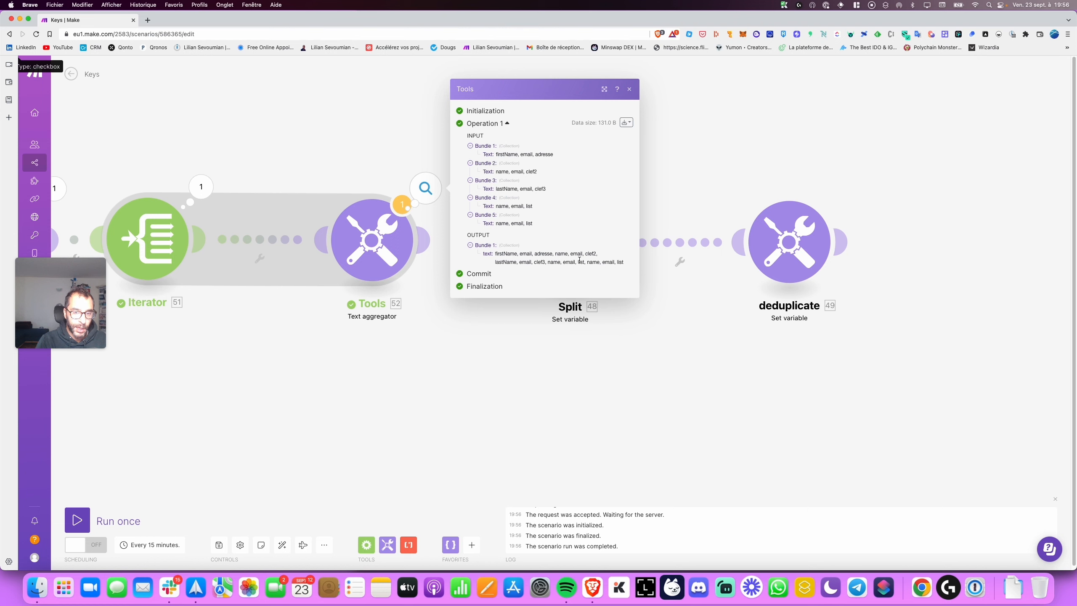
{"action": "left_click", "coordinate": [629, 89]}
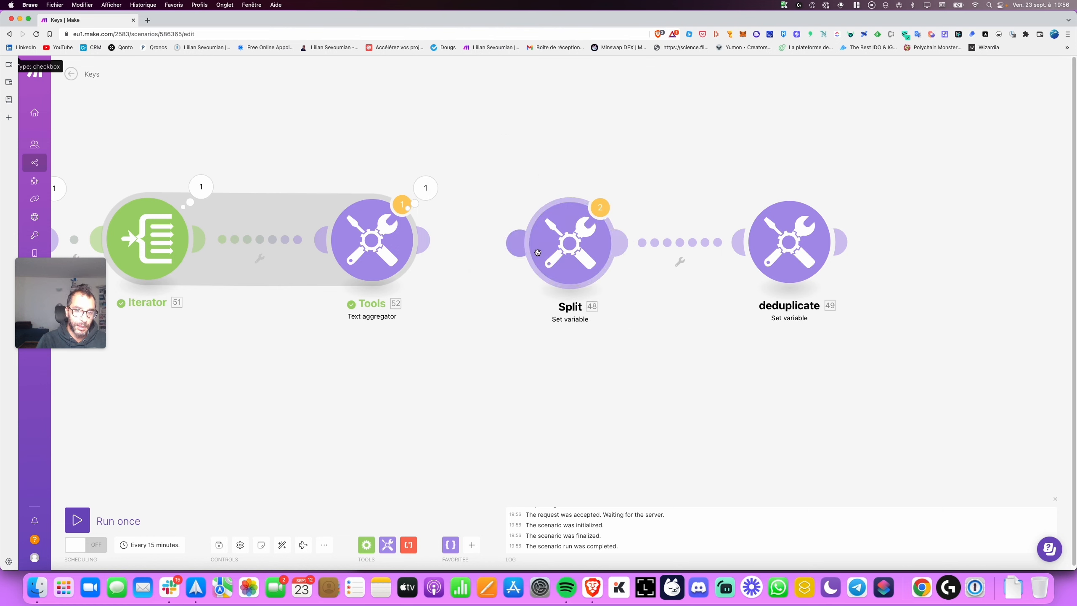
- Reconnect Split right after the Text aggregator and unlink the deduplicate module from it
{"action": "left_click_drag", "start_coordinate": [572, 246], "coordinate": [564, 245]}
{"action": "left_click", "coordinate": [679, 259]}
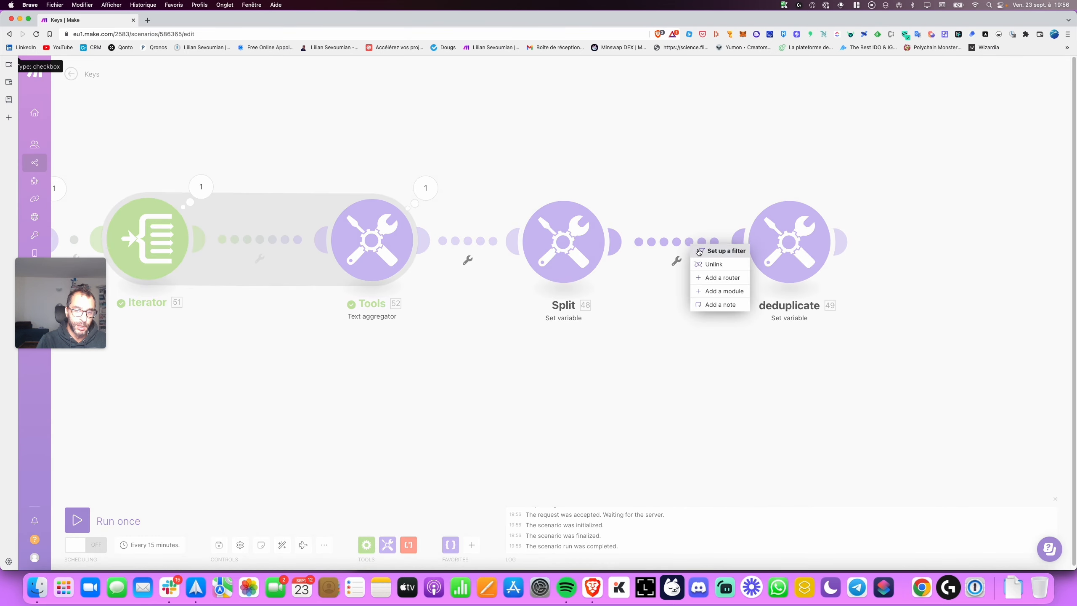
{"action": "left_click", "coordinate": [698, 265]}
- Run the scenario and examine the Split array in the Split module's output and in its output bundle content
{"action": "left_click", "coordinate": [78, 521]}
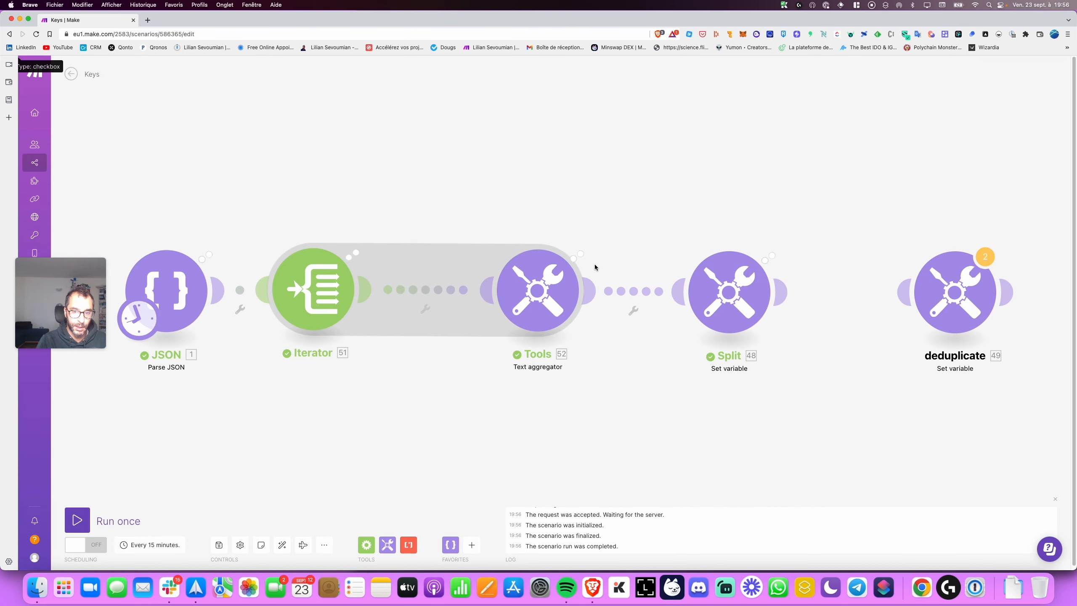
{"action": "left_click", "coordinate": [785, 243]}
{"action": "left_click", "coordinate": [845, 284]}
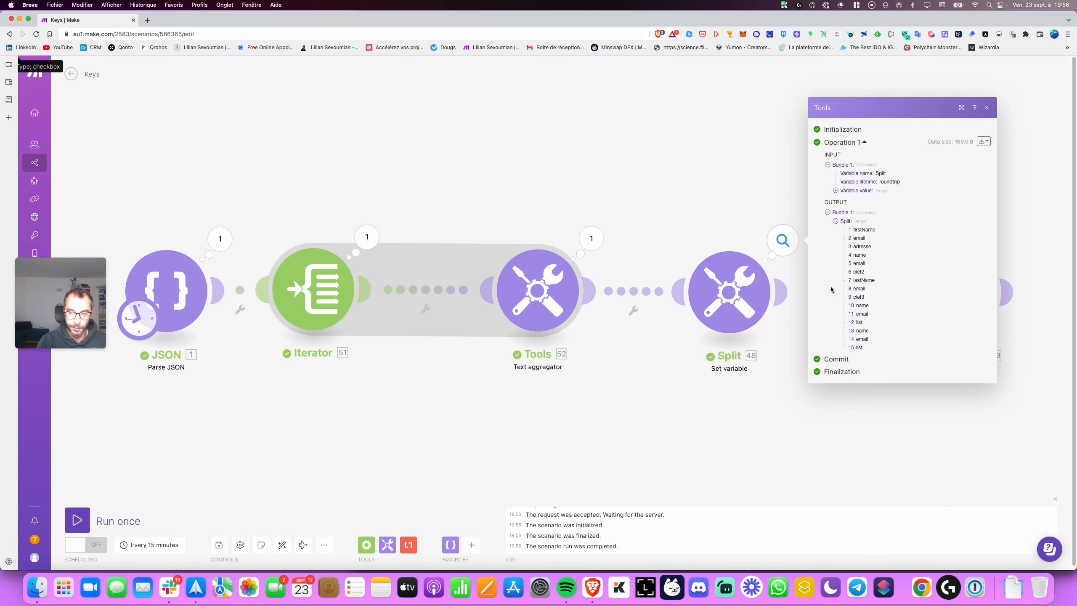
{"action": "left_click_drag", "start_coordinate": [861, 228], "coordinate": [897, 264]}
{"action": "left_click", "coordinate": [984, 141]}
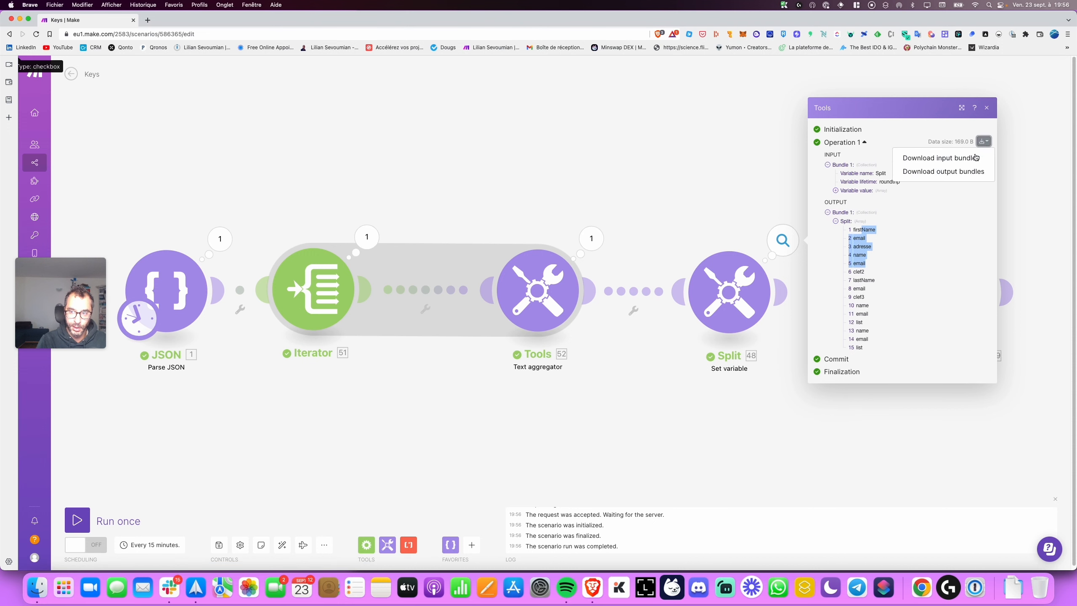
{"action": "left_click", "coordinate": [925, 170]}
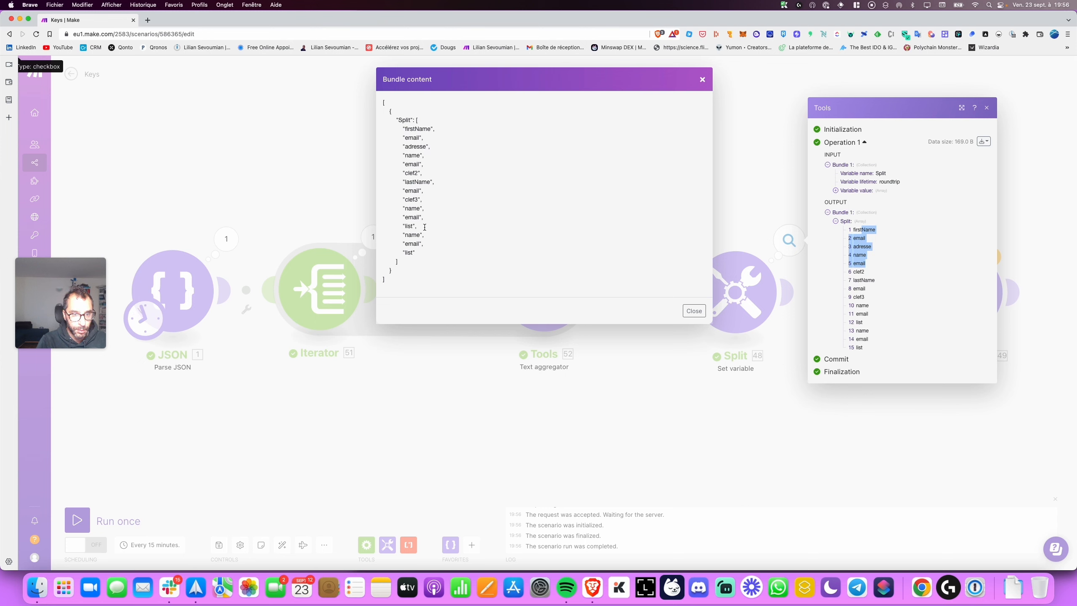
{"action": "left_click", "coordinate": [694, 310]}
{"action": "left_click", "coordinate": [703, 207]}
- Check the Text aggregator's Separator setting against the text in its output
{"action": "left_click", "coordinate": [540, 289]}
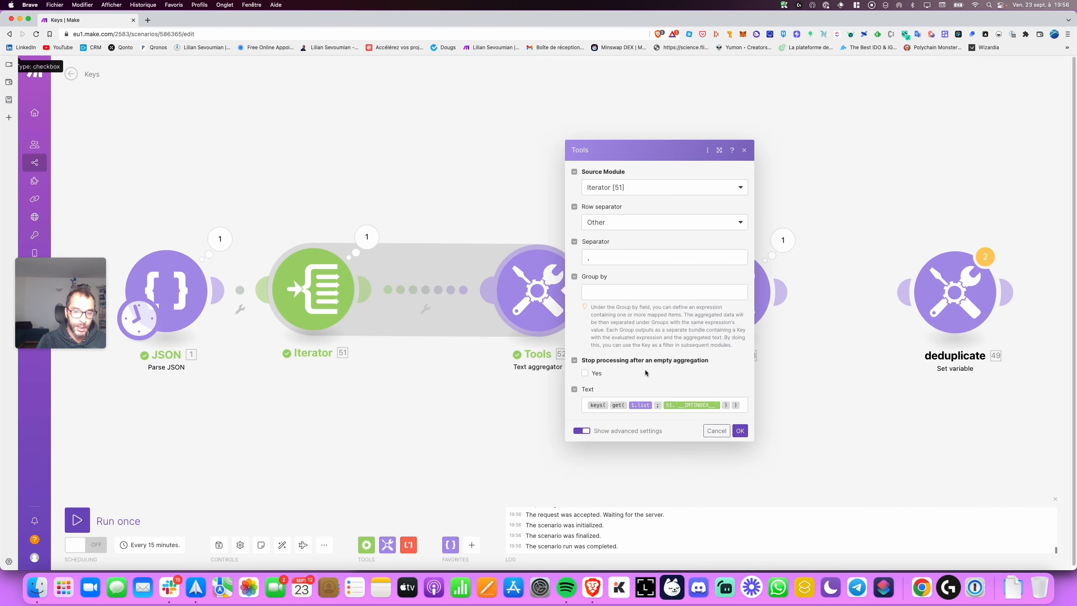
{"action": "left_click", "coordinate": [613, 254]}
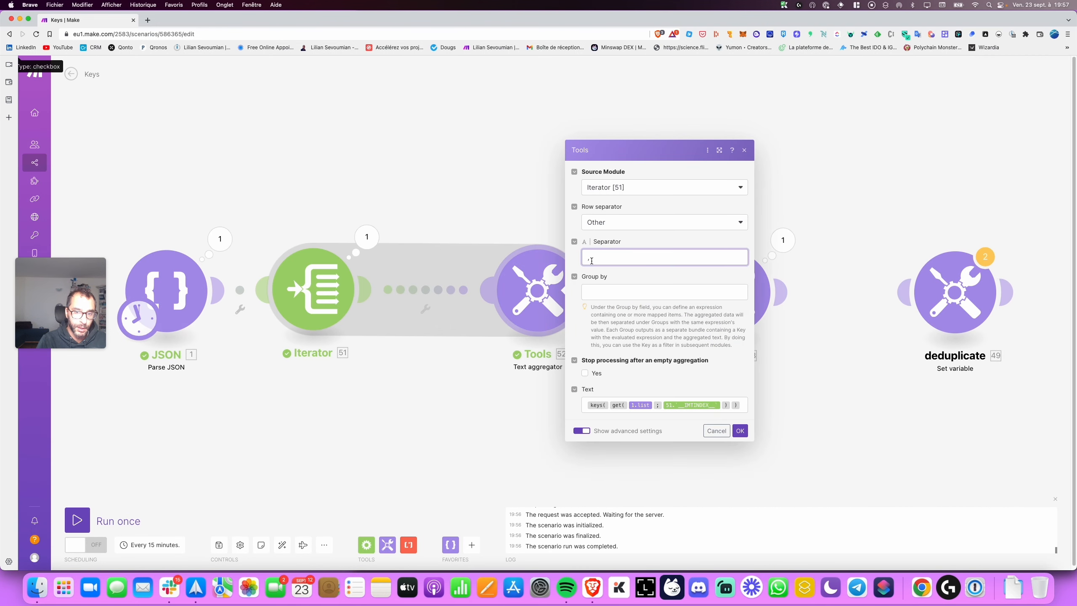
{"action": "left_click", "coordinate": [711, 434]}
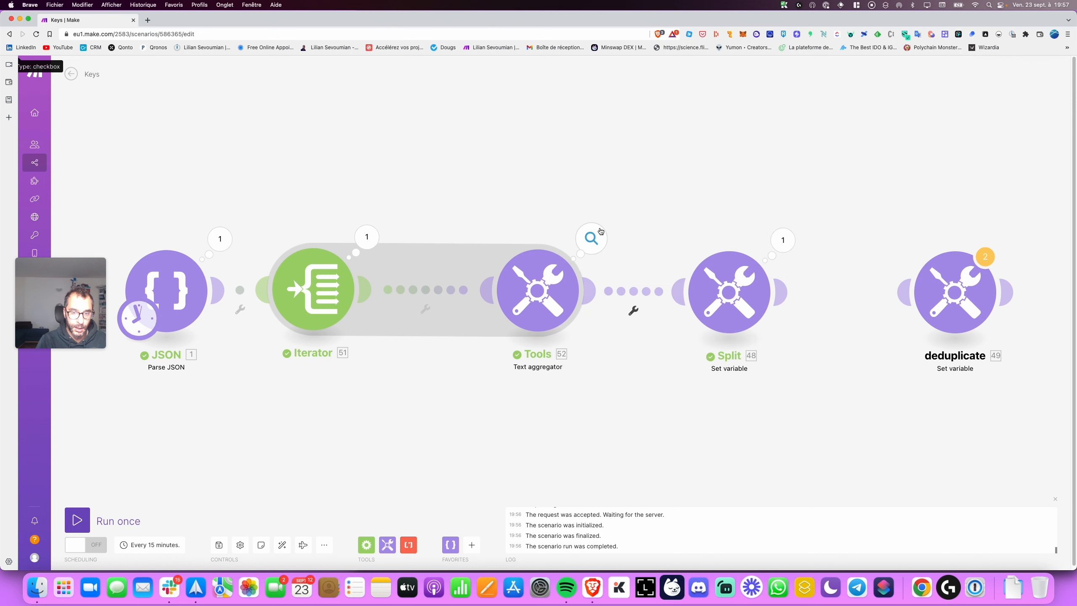
{"action": "left_click", "coordinate": [592, 238]}
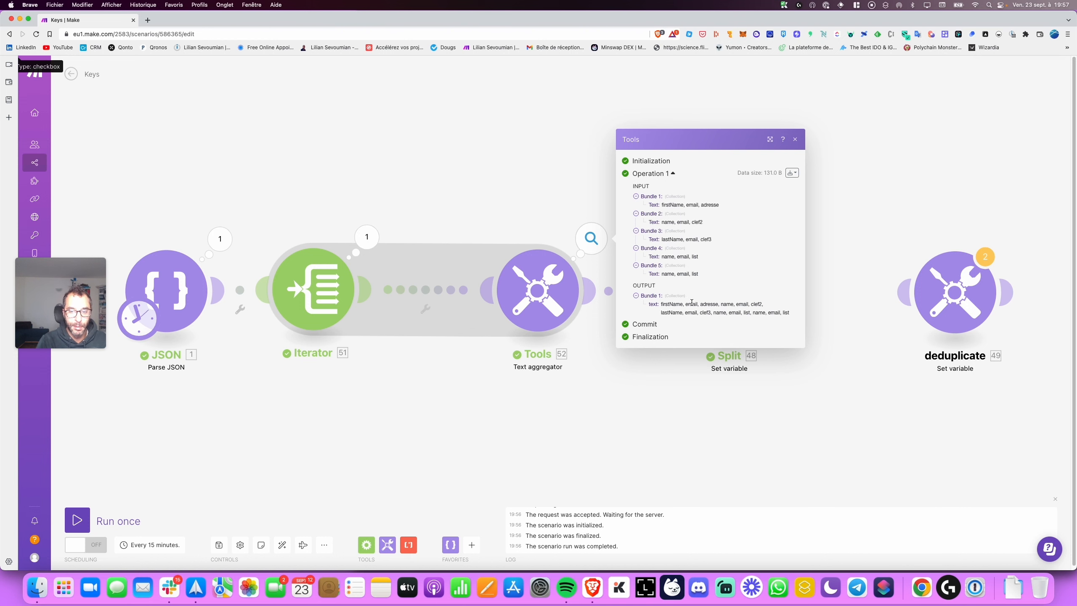
{"action": "scroll", "coordinate": [832, 199], "scroll_direction": "right", "scroll_amount": 5}
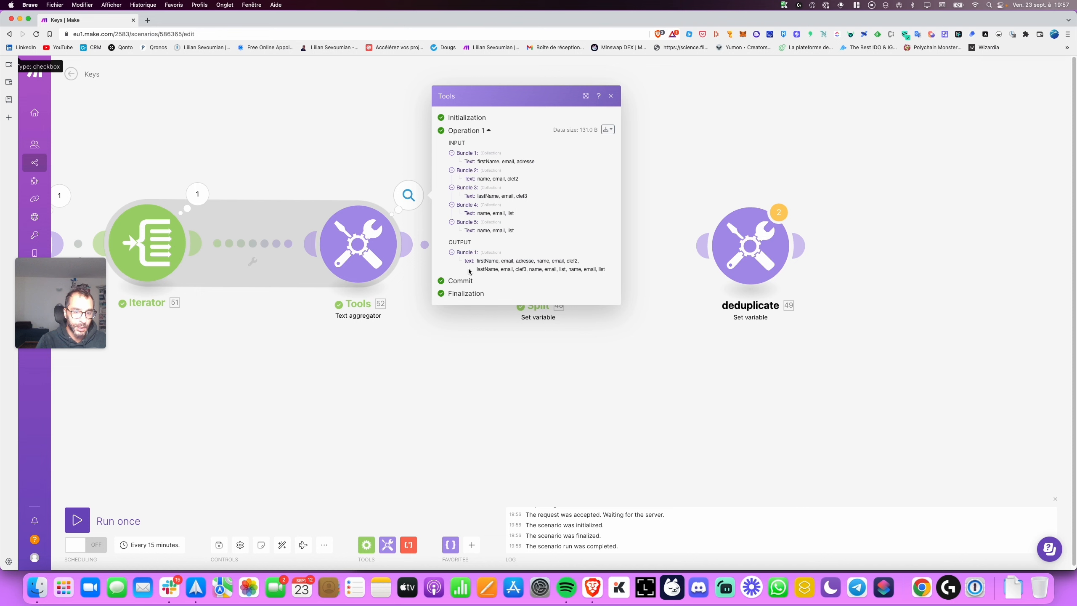
- Reconnect the deduplicate module right after Split and reopen the Text aggregator's output
{"action": "left_click", "coordinate": [757, 177]}
{"action": "left_click_drag", "start_coordinate": [751, 246], "coordinate": [712, 238]}
{"action": "left_click", "coordinate": [409, 198]}
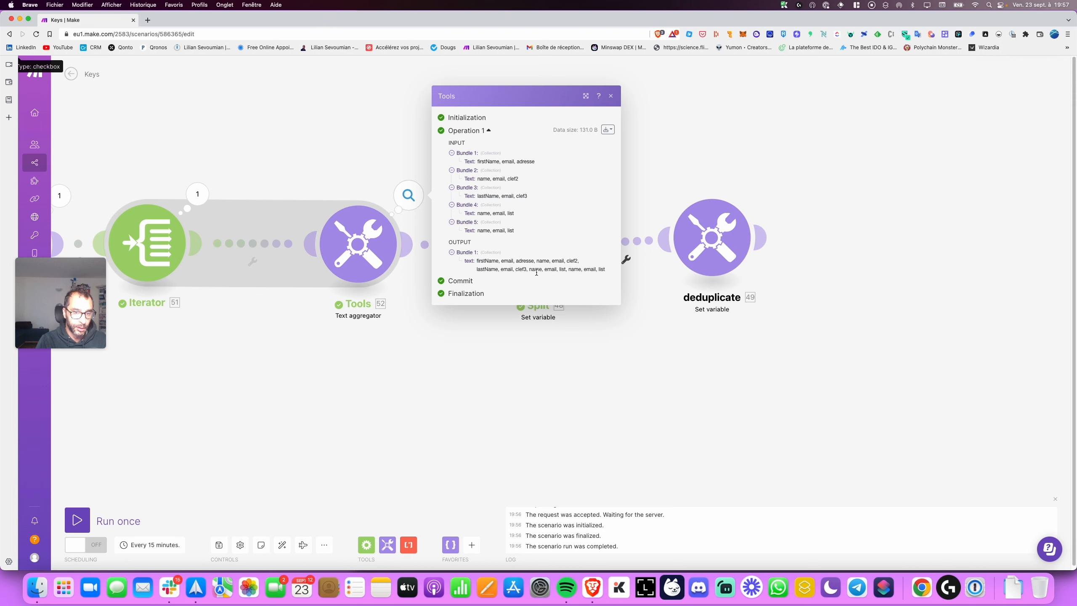
- Compare the Text aggregator's input and output bundles with its Separator and Text settings, leaving the settings as they are
{"action": "left_click", "coordinate": [662, 105]}
{"action": "left_click", "coordinate": [409, 198]}
{"action": "left_click", "coordinate": [359, 242]}
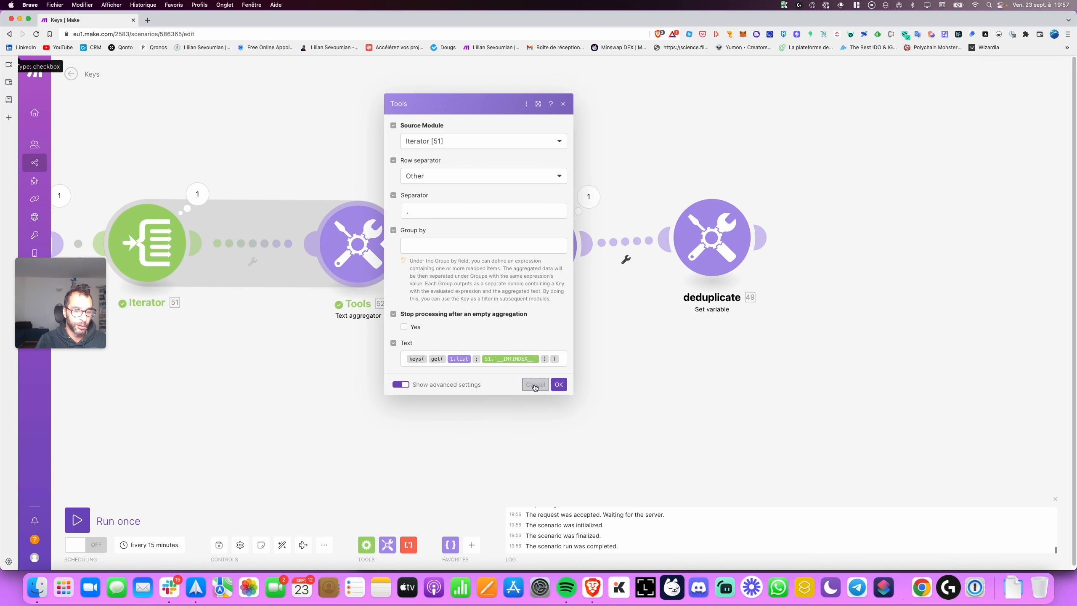
{"action": "left_click", "coordinate": [534, 385]}
{"action": "left_click", "coordinate": [409, 195]}
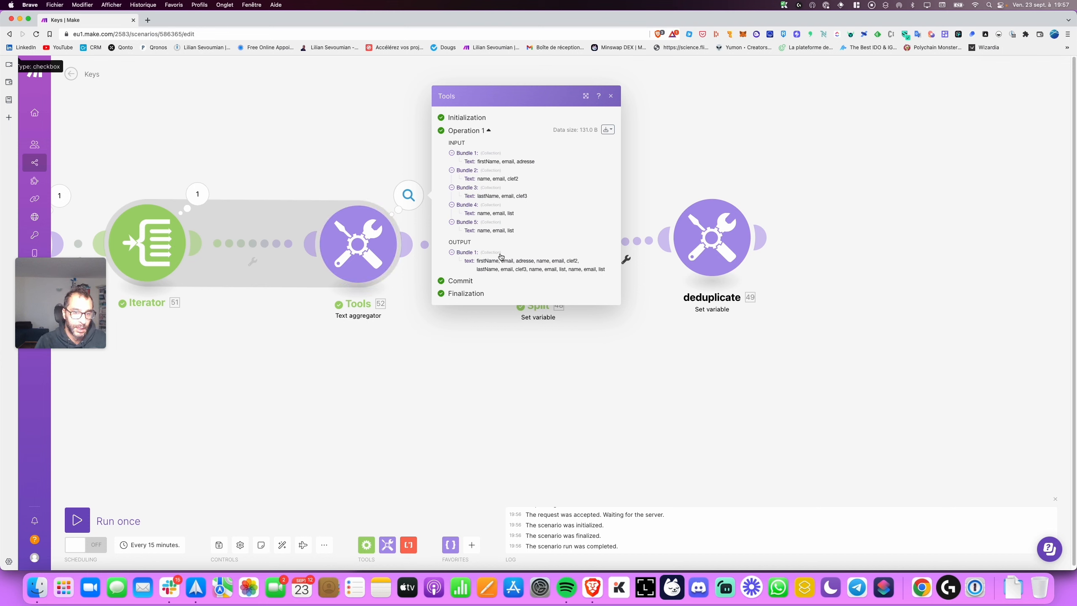
{"action": "left_click", "coordinate": [358, 243]}
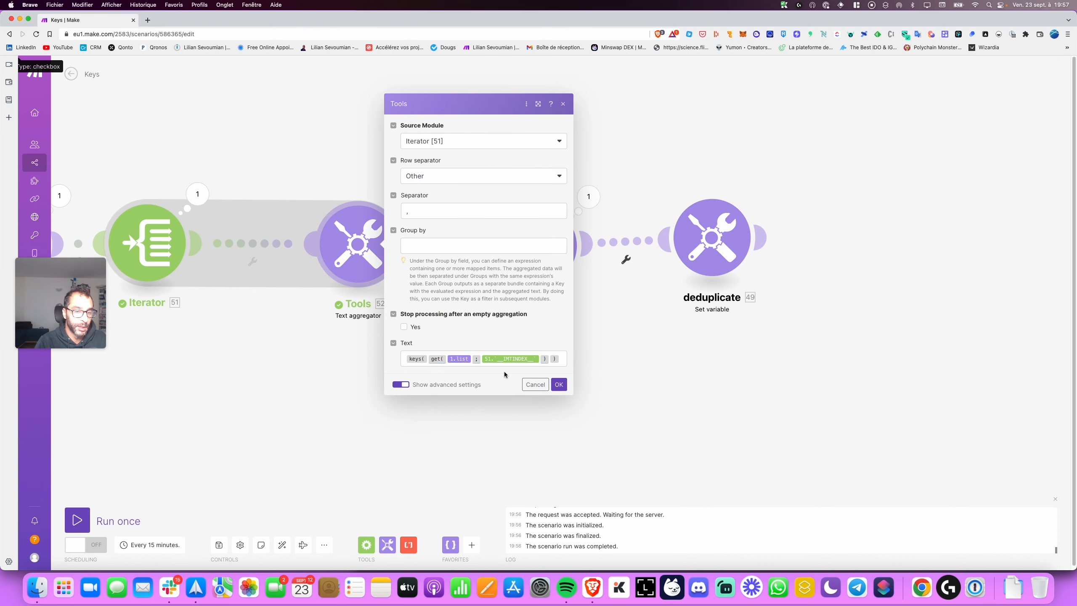
{"action": "left_click", "coordinate": [535, 384]}
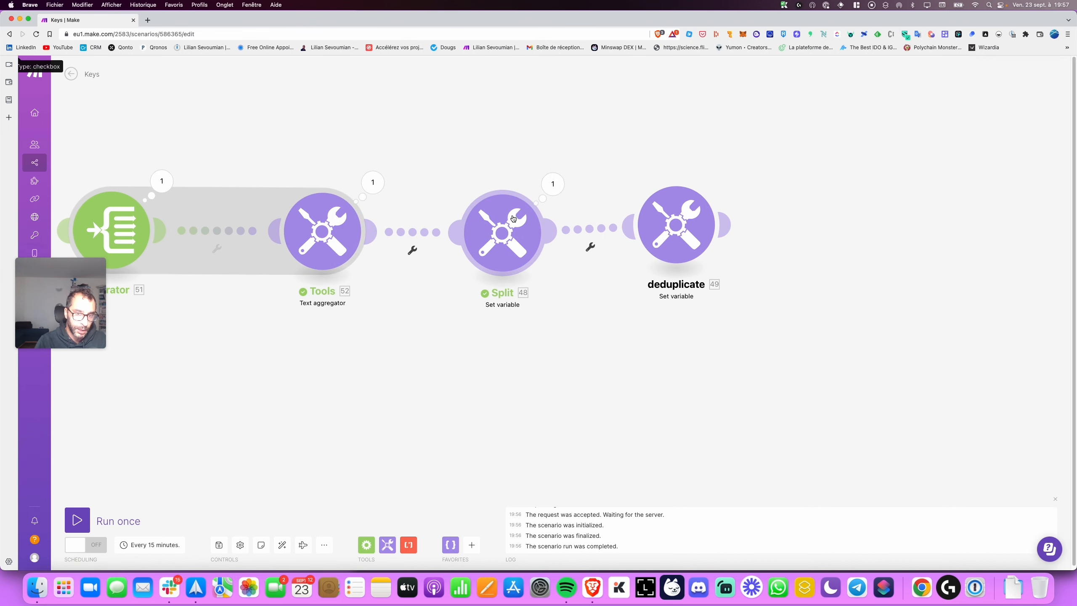
- Examine the array items listed in the Split module's output
{"action": "left_click", "coordinate": [551, 185]}
{"action": "left_click", "coordinate": [605, 229]}
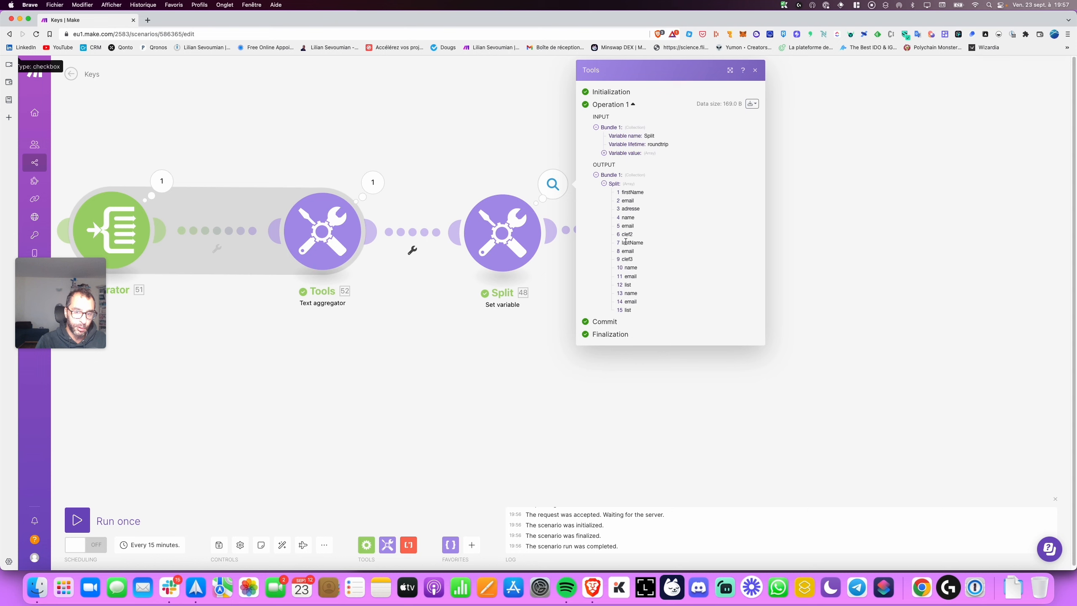
{"action": "left_click", "coordinate": [754, 71]}
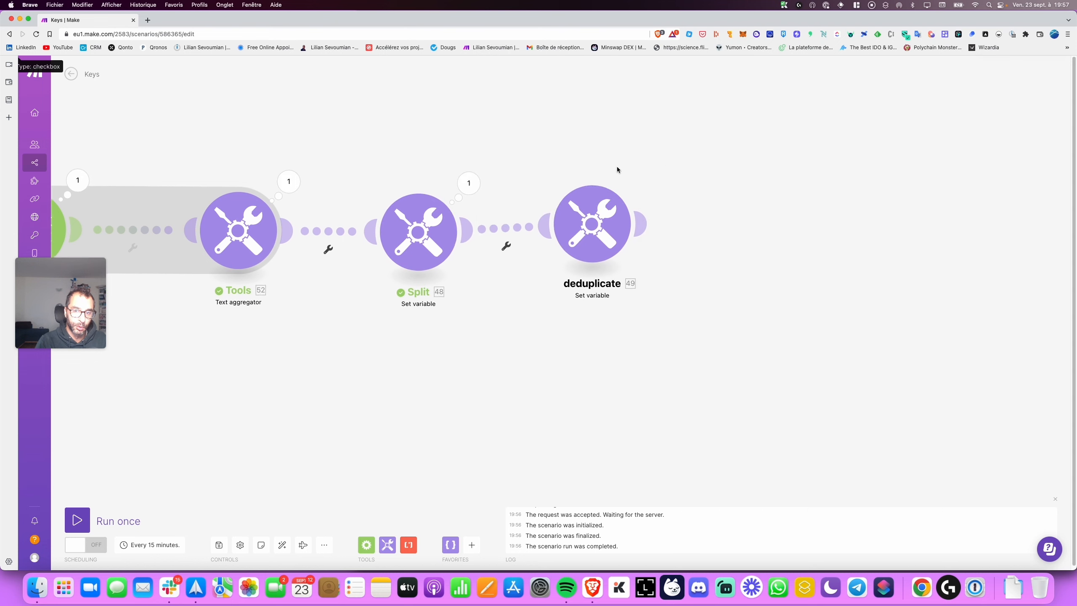
- Run the scenario once and examine the array in the deduplicate module's output
{"action": "left_click", "coordinate": [75, 525]}
{"action": "left_click", "coordinate": [635, 201]}
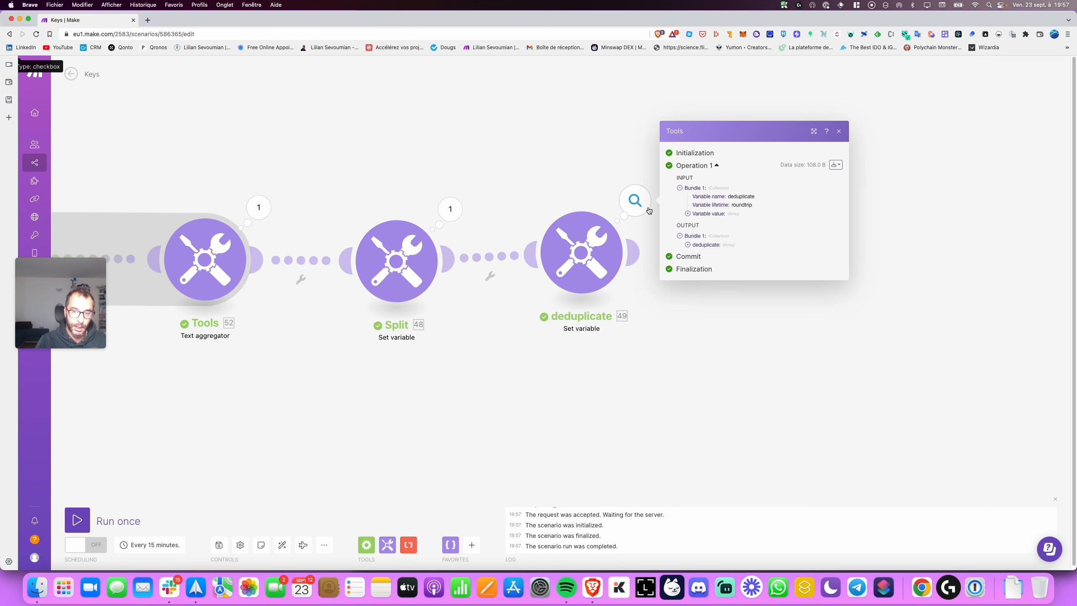
{"action": "left_click_drag", "start_coordinate": [694, 236], "coordinate": [694, 244]}
{"action": "left_click", "coordinate": [695, 245]}
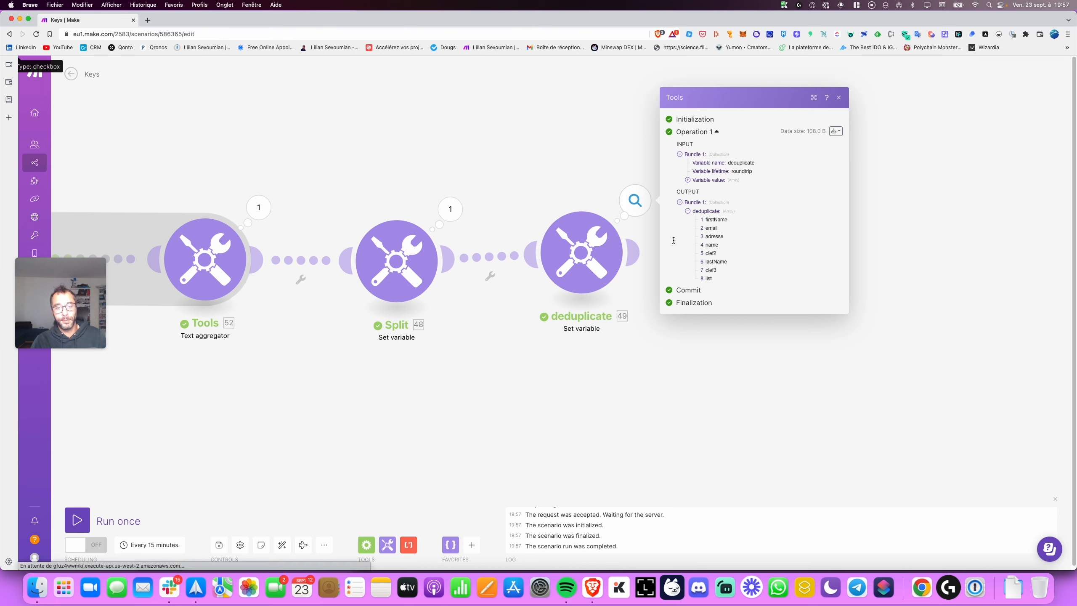
{"action": "left_click", "coordinate": [519, 186]}
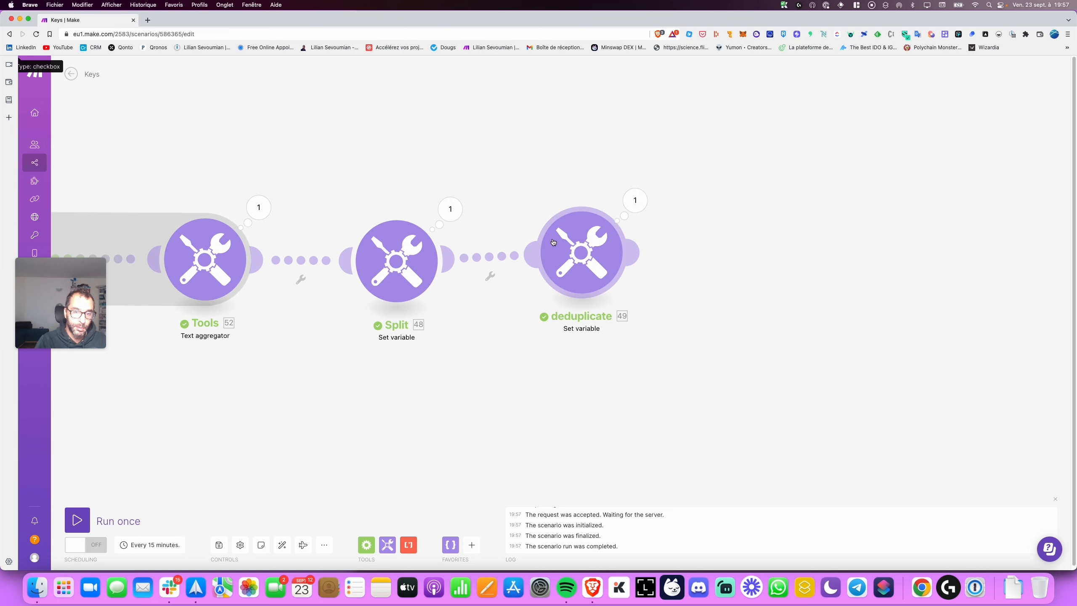
- Cut the split formula out of the Split module's variable value and delete the Split module from the scenario
{"action": "left_click", "coordinate": [437, 261]}
{"action": "left_click", "coordinate": [520, 309]}
{"action": "key", "text": "super+a"}
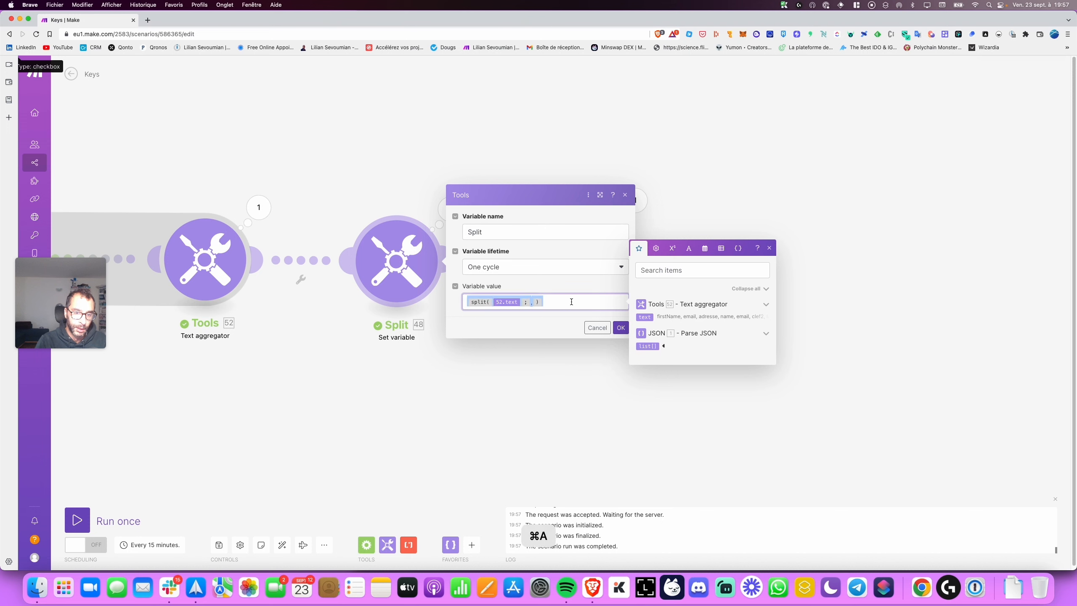
{"action": "key", "text": "super+x"}
{"action": "left_click", "coordinate": [597, 327]}
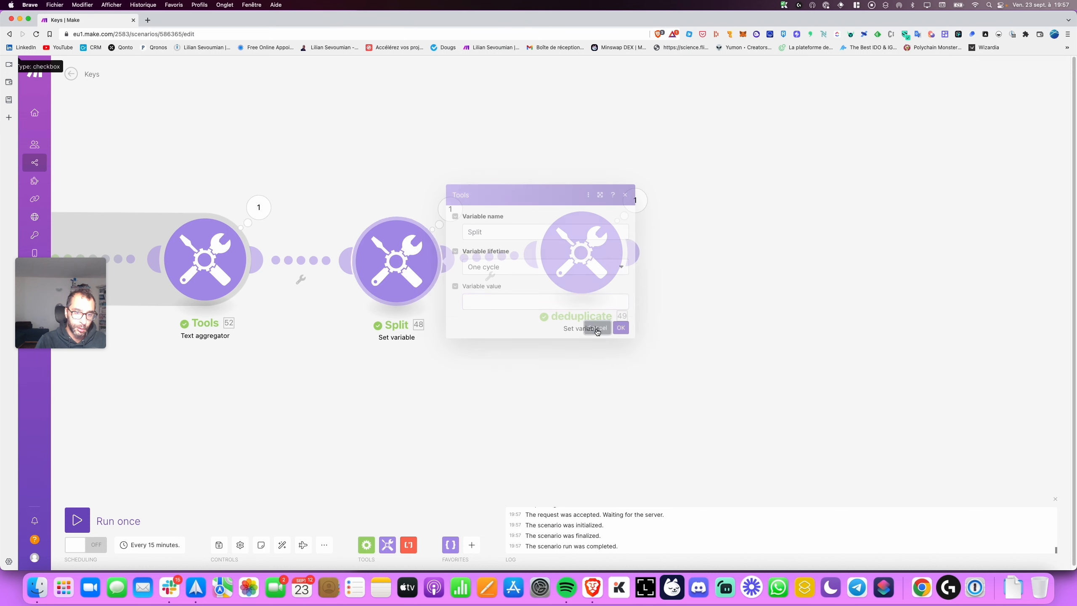
{"action": "right_click", "coordinate": [402, 270]}
{"action": "left_click", "coordinate": [431, 369]}
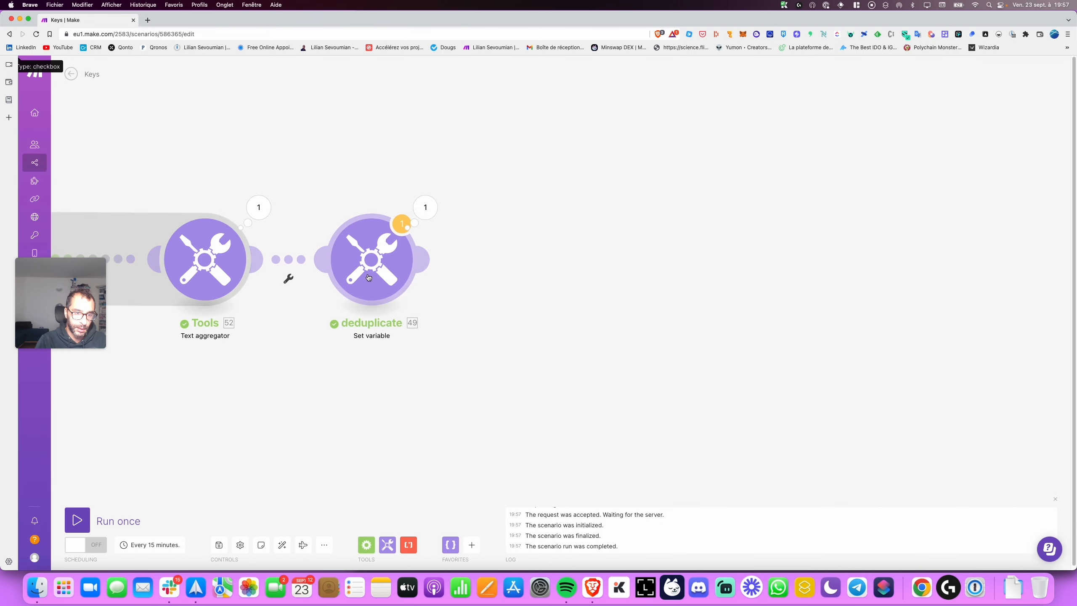
- Replace the Split variable inside the deduplicate function with the cut split formula on the Text aggregator's text and save the module settings
{"action": "left_click", "coordinate": [374, 262]}
{"action": "left_click", "coordinate": [540, 302]}
{"action": "key", "text": "BackSpace"}
{"action": "key", "text": "BackSpace"}
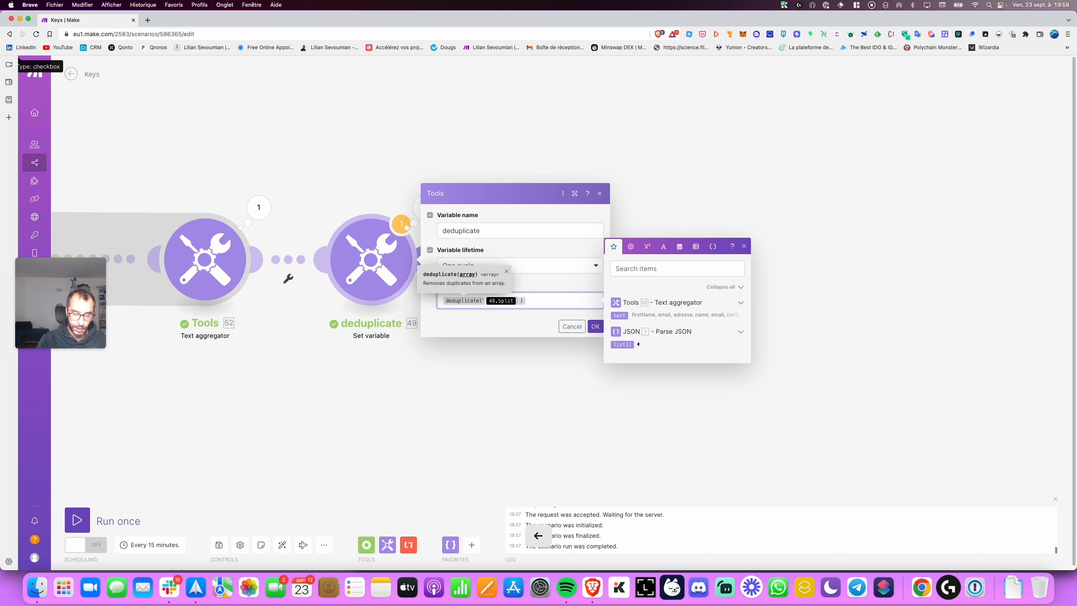
{"action": "key", "text": "super+v"}
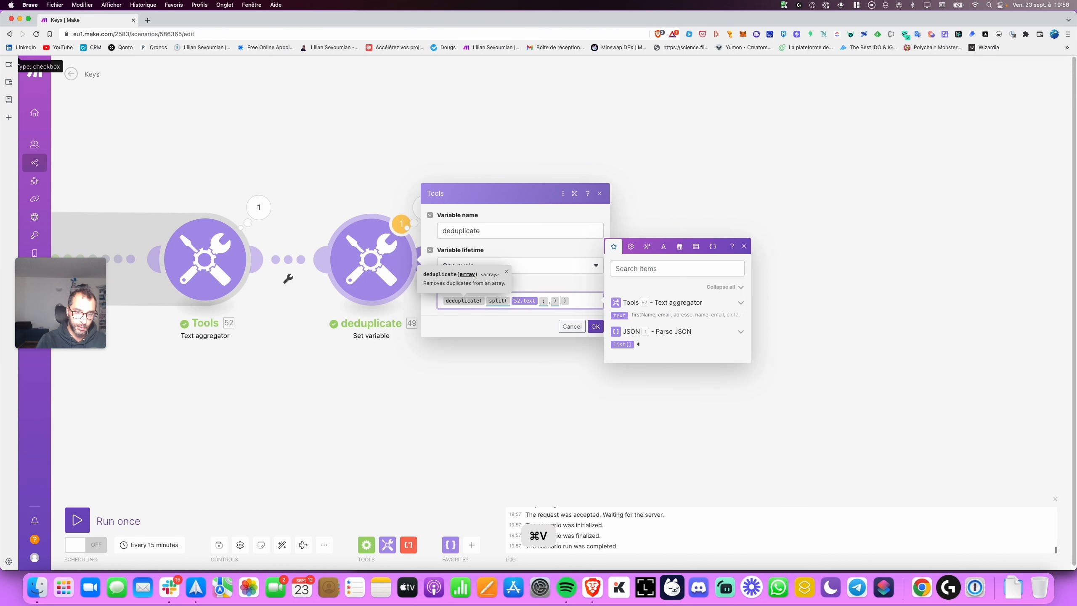
{"action": "left_click", "coordinate": [596, 325]}
- Auto-align the four remaining modules of the scenario
{"action": "left_click_drag", "start_coordinate": [325, 360], "coordinate": [504, 351]}
{"action": "scroll", "coordinate": [504, 352], "scroll_direction": "down", "scroll_amount": 2}
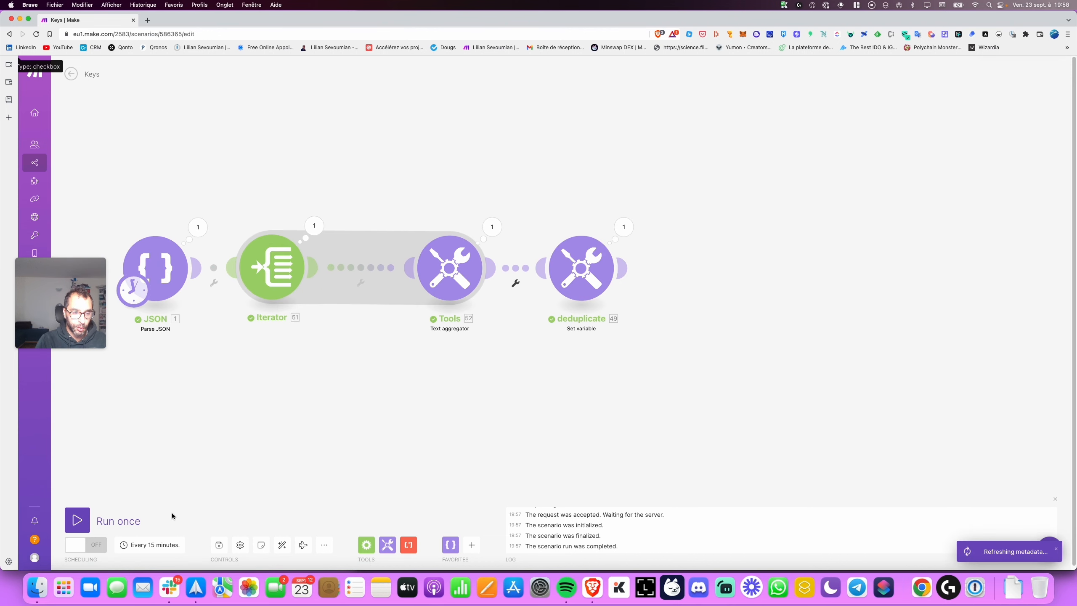
{"action": "left_click", "coordinate": [282, 545]}
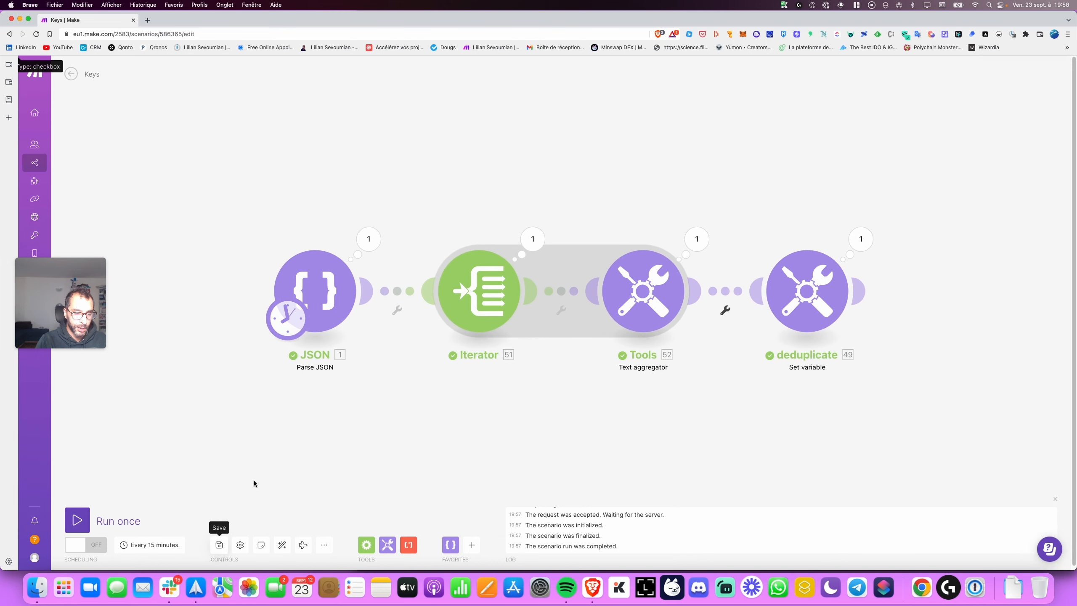
- Review the property names of every collection in the Parse JSON module's JSON string
{"action": "left_click", "coordinate": [322, 289]}
{"action": "scroll", "coordinate": [419, 344], "scroll_direction": "down", "scroll_amount": 5}
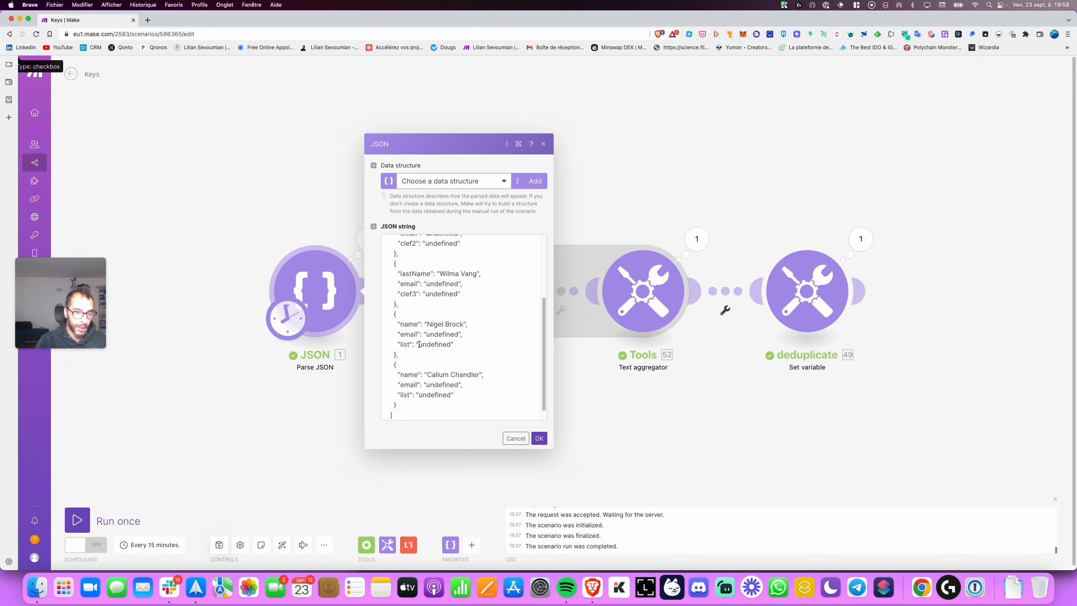
{"action": "scroll", "coordinate": [419, 344], "scroll_direction": "up", "scroll_amount": 5}
{"action": "scroll", "coordinate": [407, 292], "scroll_direction": "down", "scroll_amount": 5}
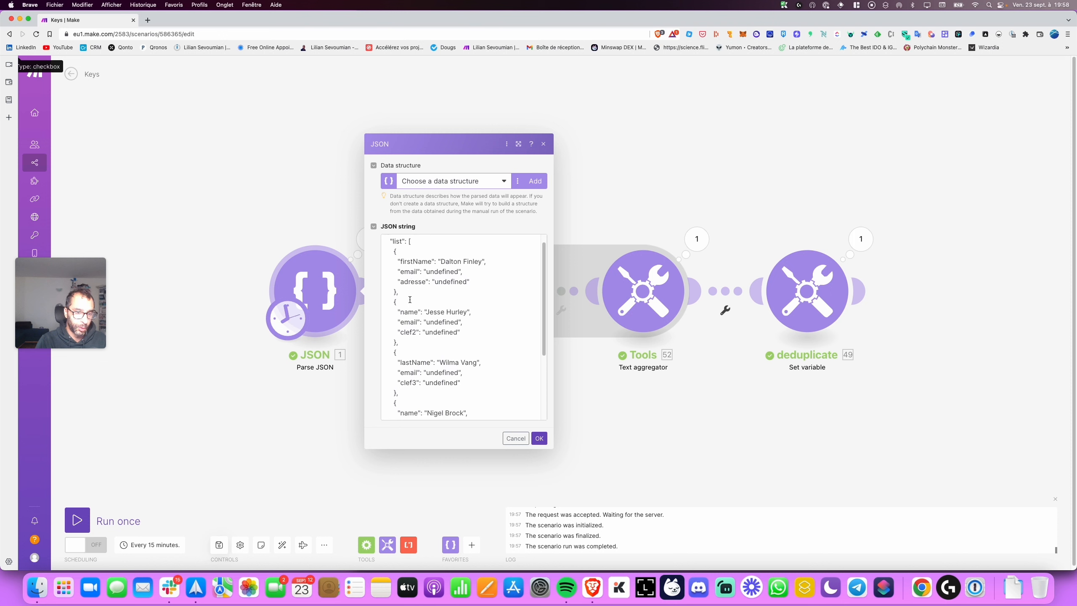
{"action": "scroll", "coordinate": [423, 258], "scroll_direction": "up", "scroll_amount": 5}
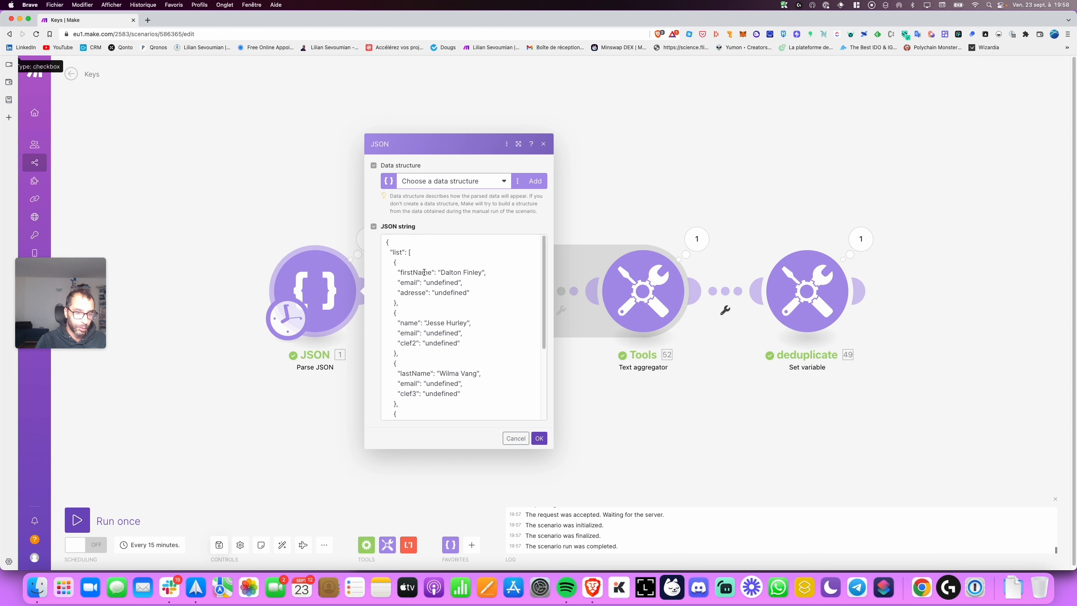
{"action": "scroll", "coordinate": [420, 313], "scroll_direction": "down", "scroll_amount": 5}
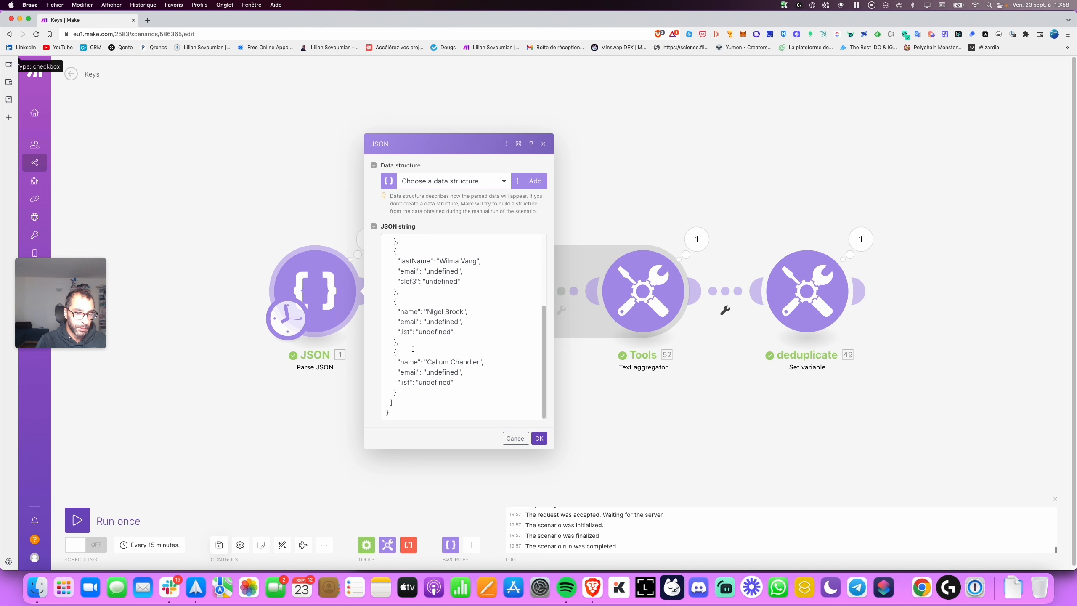
{"action": "left_click", "coordinate": [520, 442]}
- Expand and review the deduplicate array in the last module's output bundle
{"action": "left_click", "coordinate": [743, 198]}
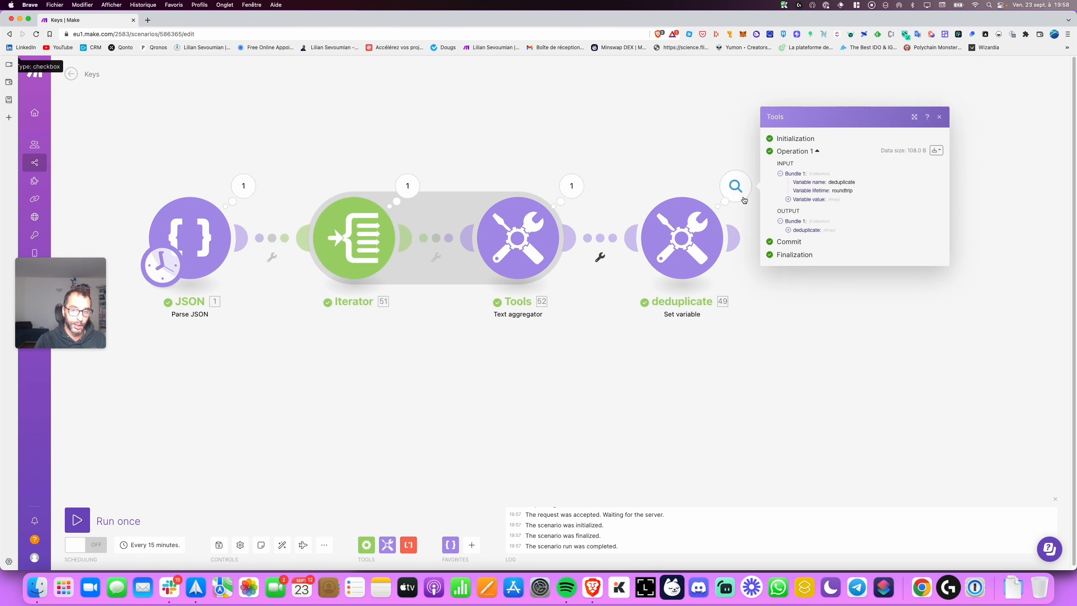
{"action": "left_click", "coordinate": [808, 230]}
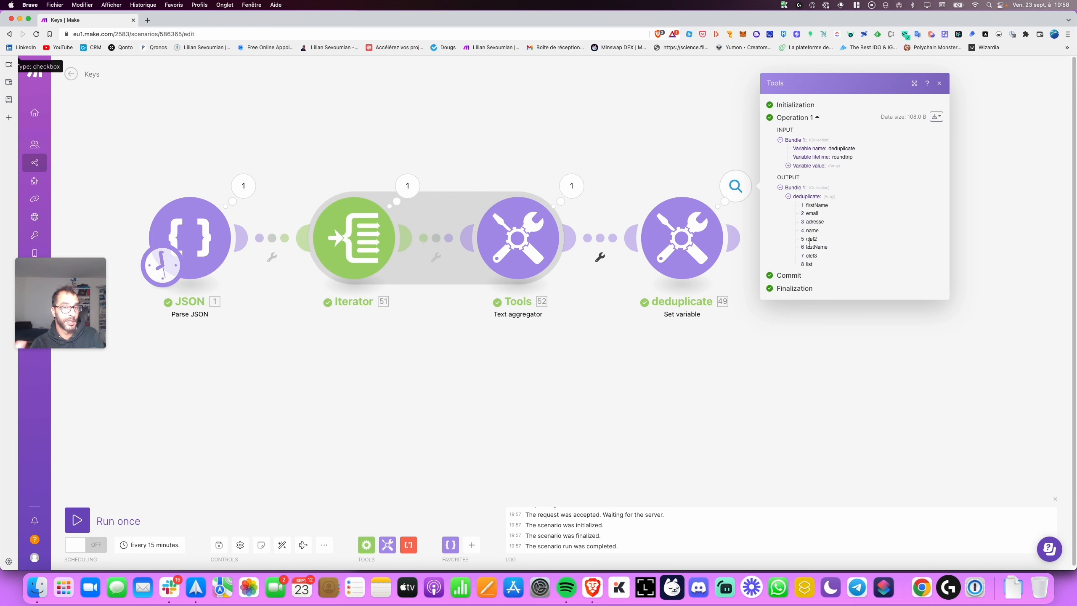
{"action": "left_click_drag", "start_coordinate": [791, 391], "coordinate": [523, 405]}
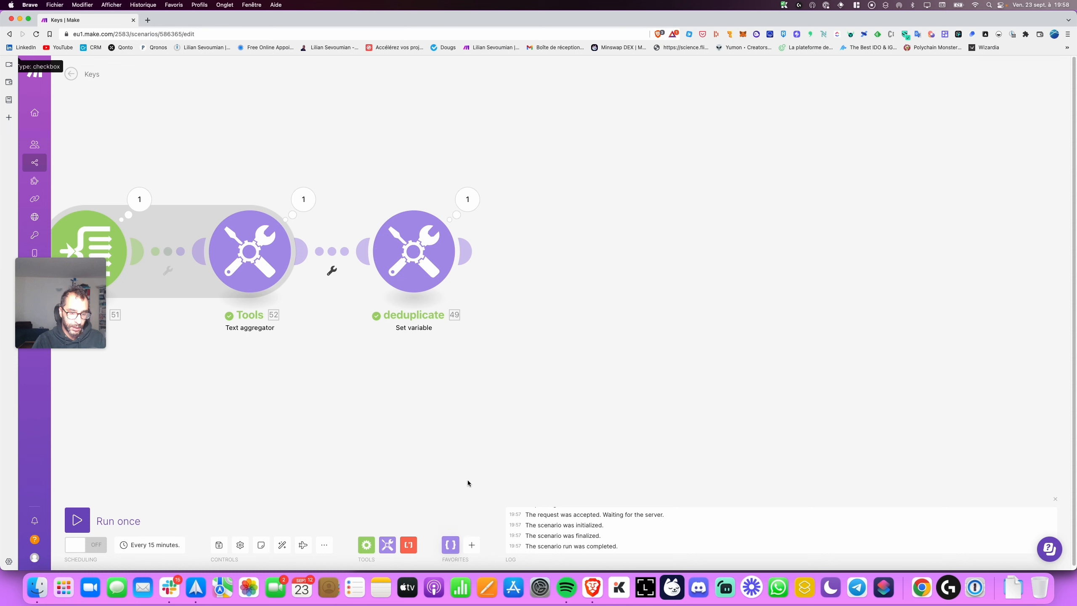
- Add a Create JSON module after deduplicate, open the form for a new data structure, and cancel its settings
{"action": "left_click", "coordinate": [450, 545]}
{"action": "left_click", "coordinate": [479, 478]}
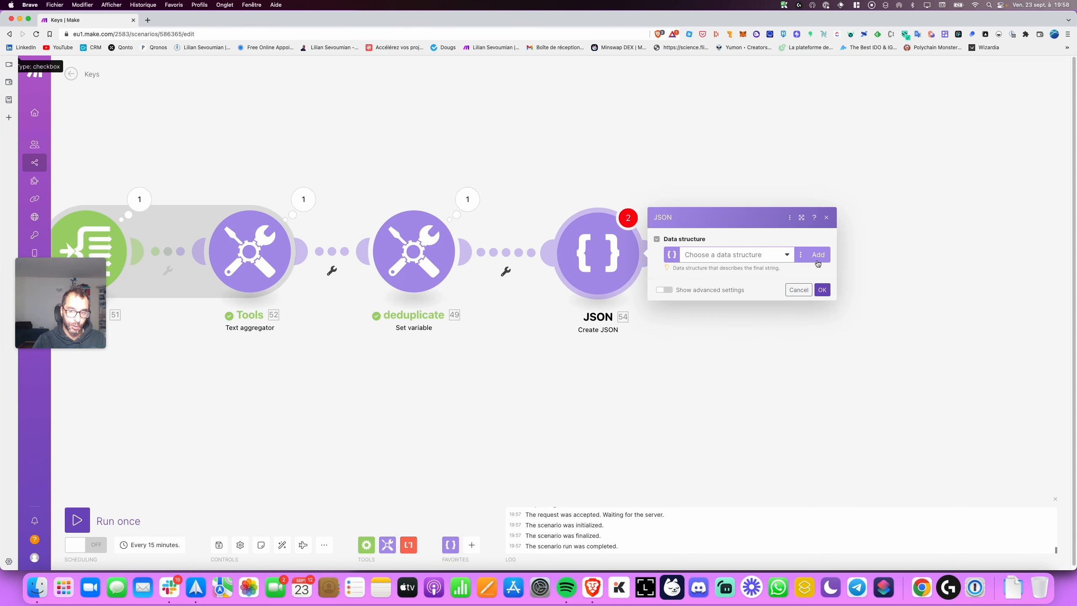
{"action": "left_click", "coordinate": [811, 260]}
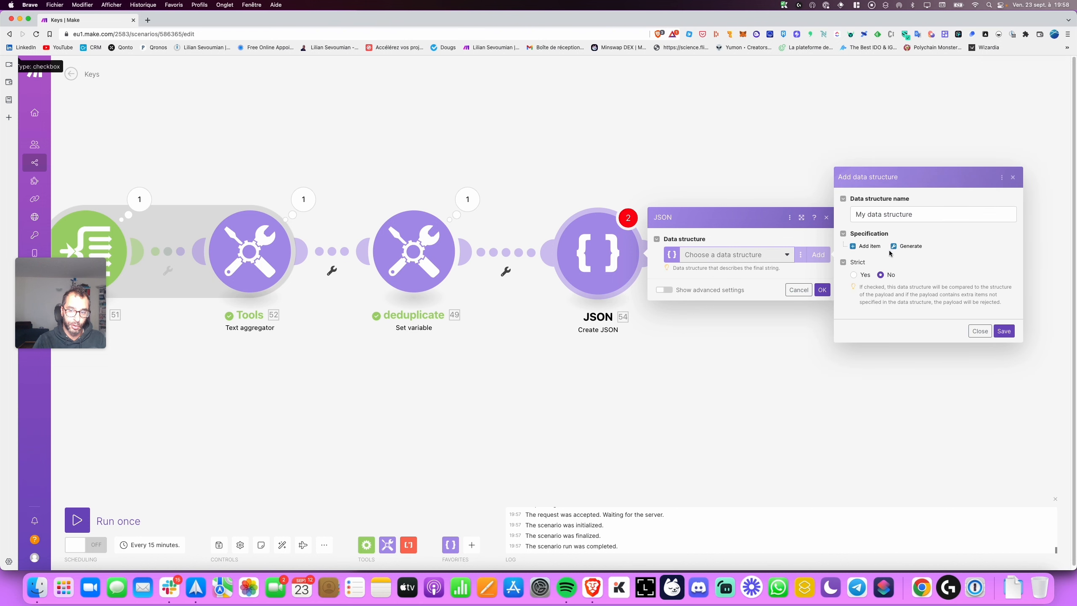
{"action": "left_click", "coordinate": [979, 332]}
{"action": "left_click", "coordinate": [798, 290]}
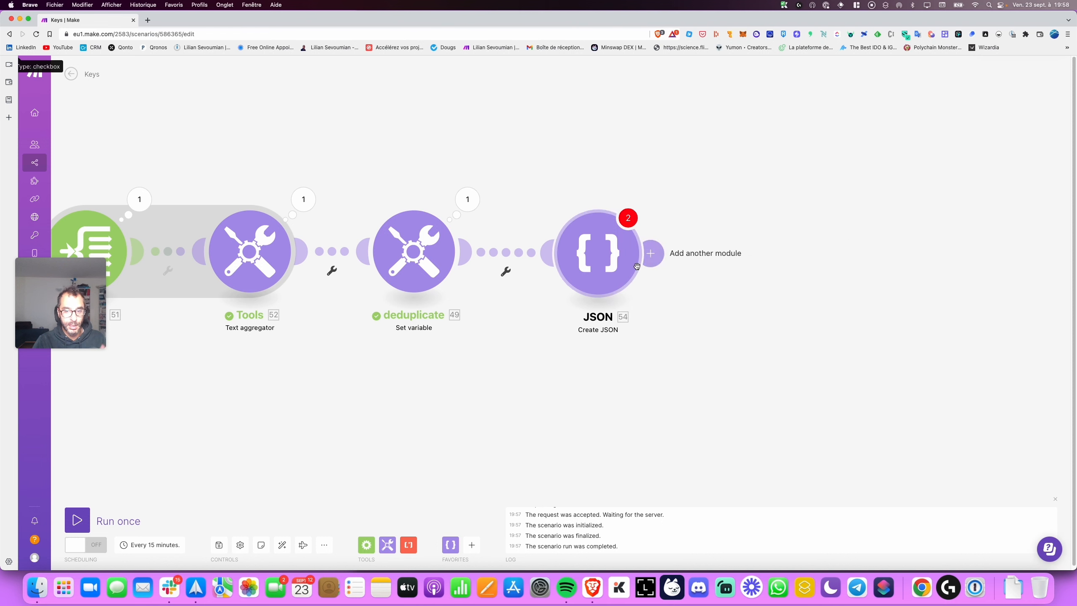
- Delete the Create JSON module from the end of the scenario
{"action": "left_click", "coordinate": [598, 248]}
{"action": "left_click", "coordinate": [799, 290]}
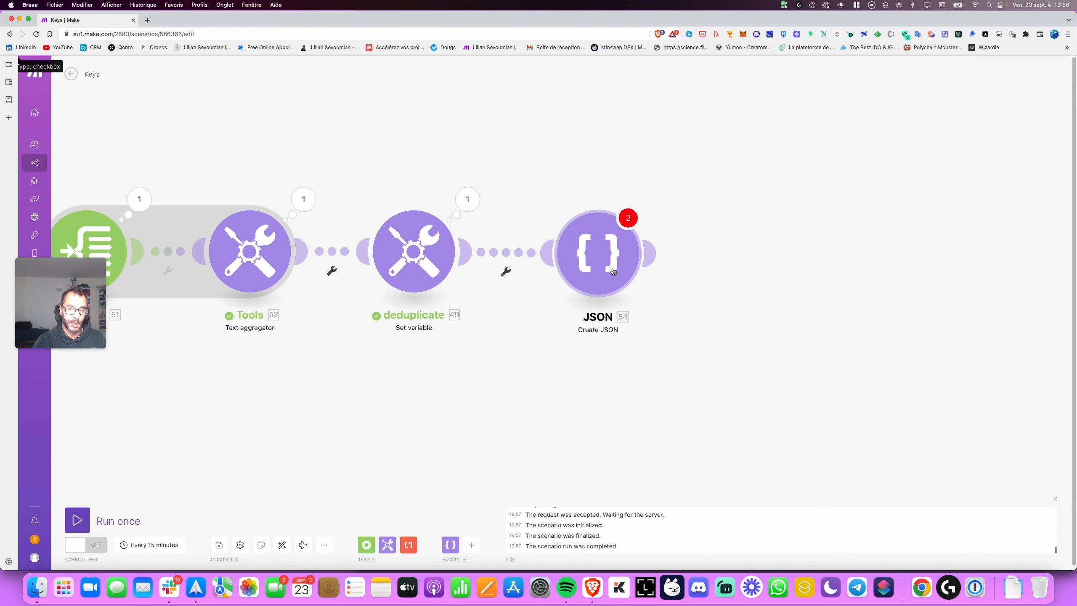
{"action": "right_click", "coordinate": [607, 255]}
{"action": "left_click", "coordinate": [640, 355]}
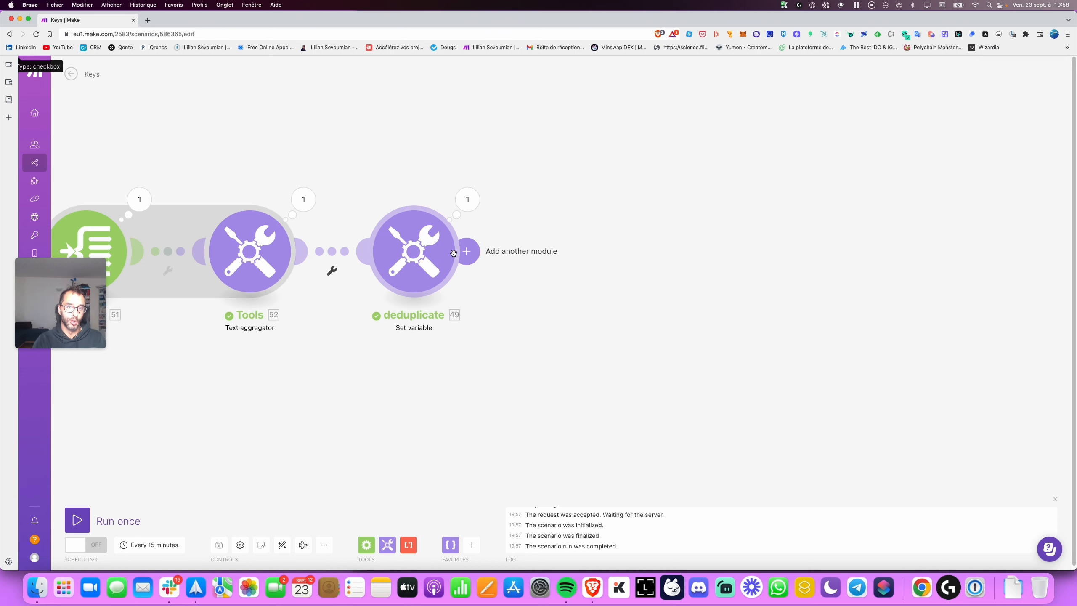
{"action": "key", "text": "super+z"}
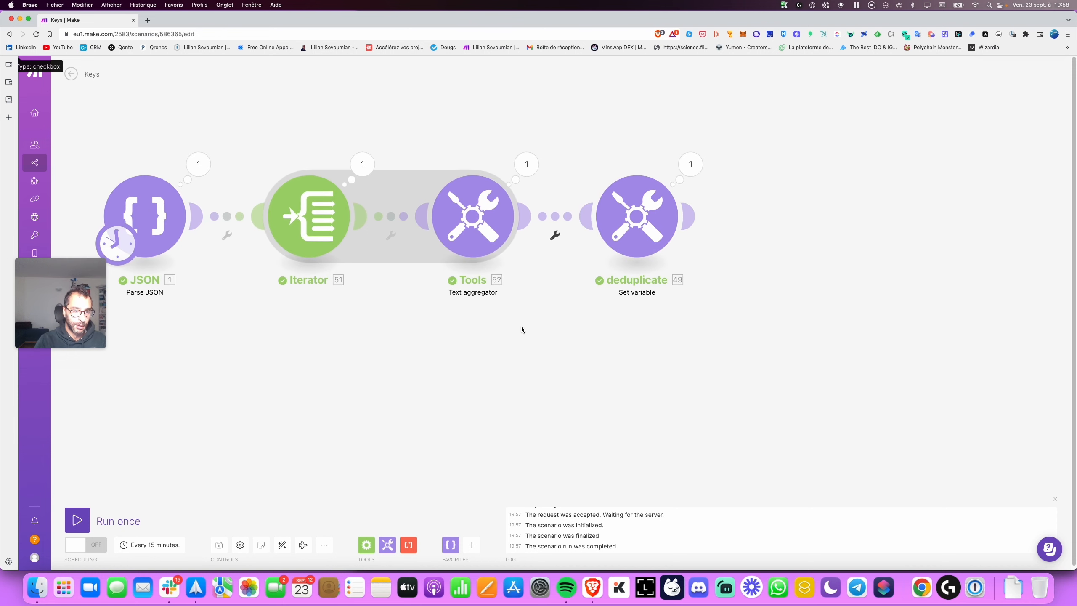
- Examine the first collection in the Parse JSON module's list output, and the bundles in the Text aggregator's output
{"action": "left_click", "coordinate": [217, 174]}
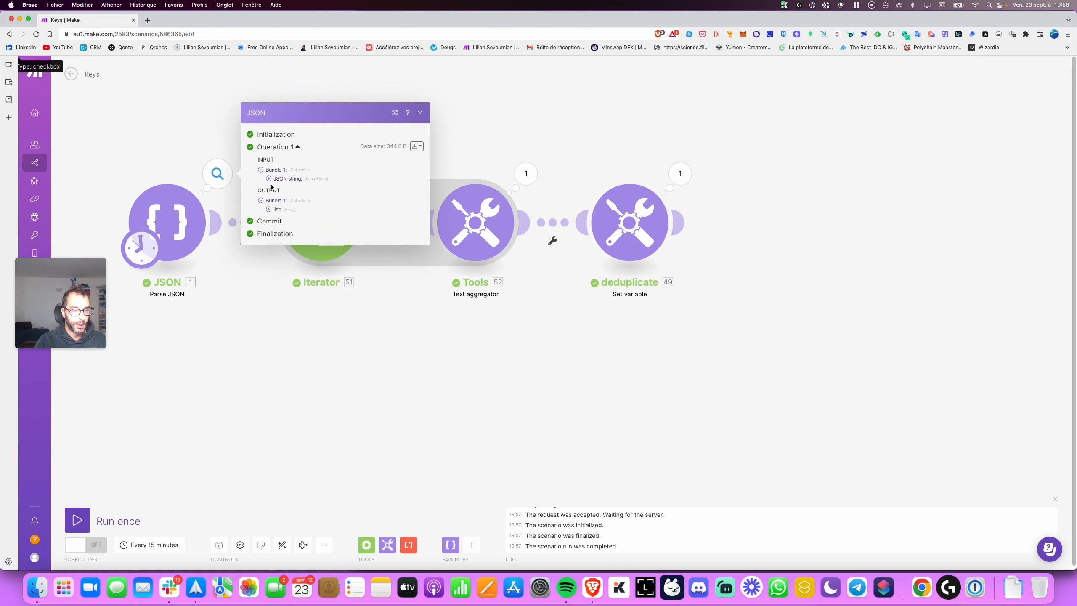
{"action": "left_click", "coordinate": [273, 211]}
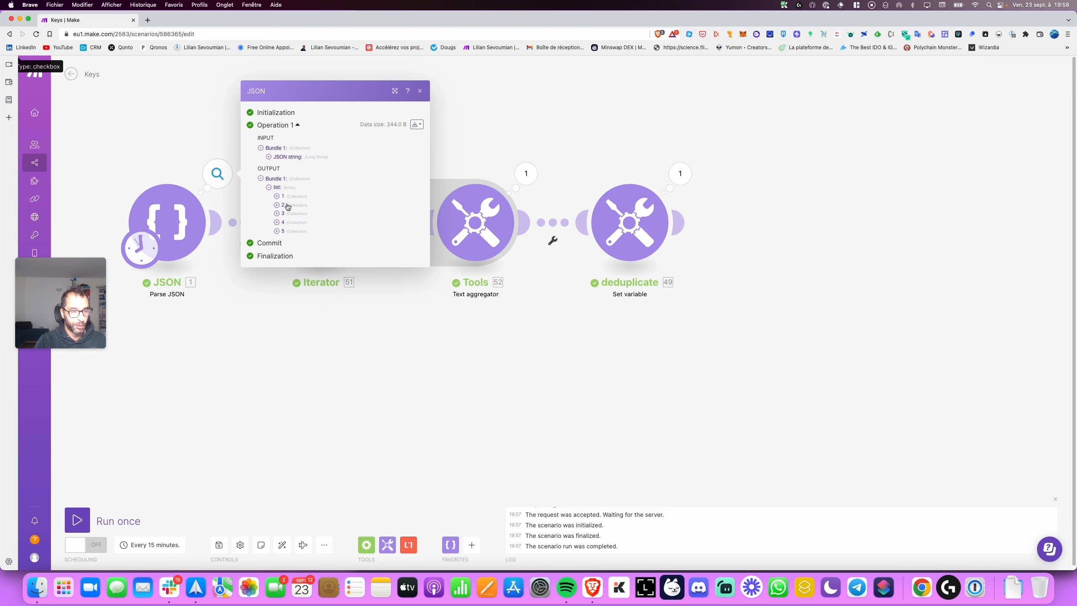
{"action": "left_click", "coordinate": [277, 200]}
{"action": "left_click", "coordinate": [420, 79]}
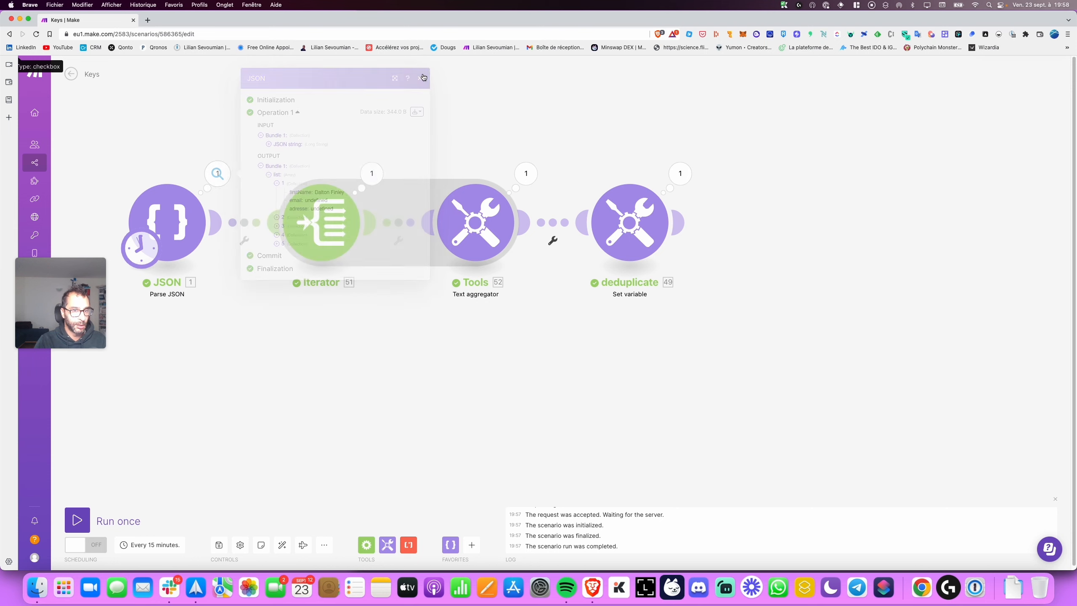
{"action": "left_click", "coordinate": [526, 173]}
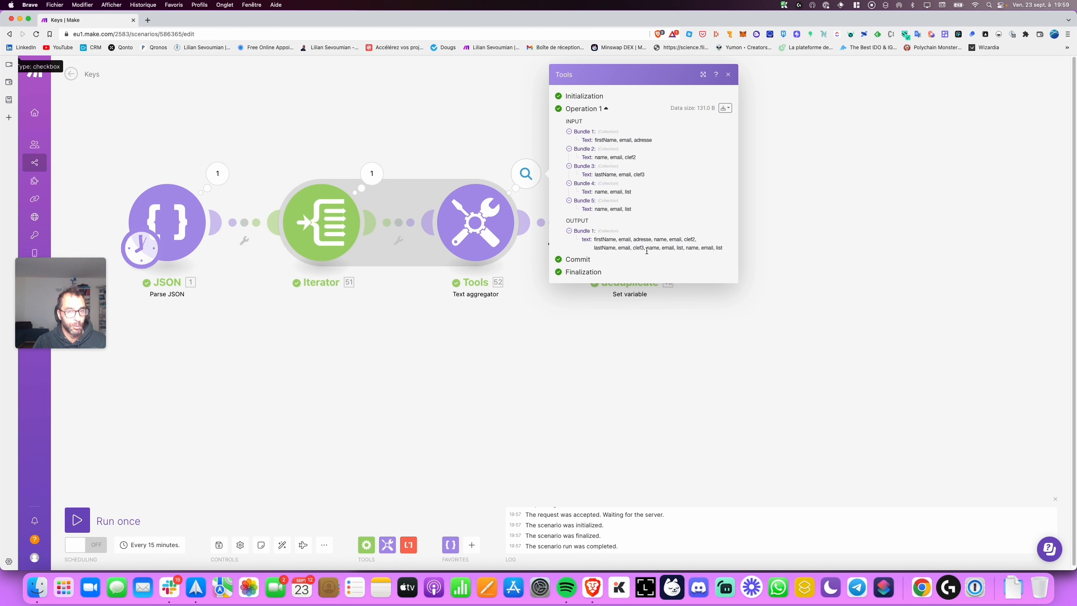
{"action": "left_click", "coordinate": [596, 334]}
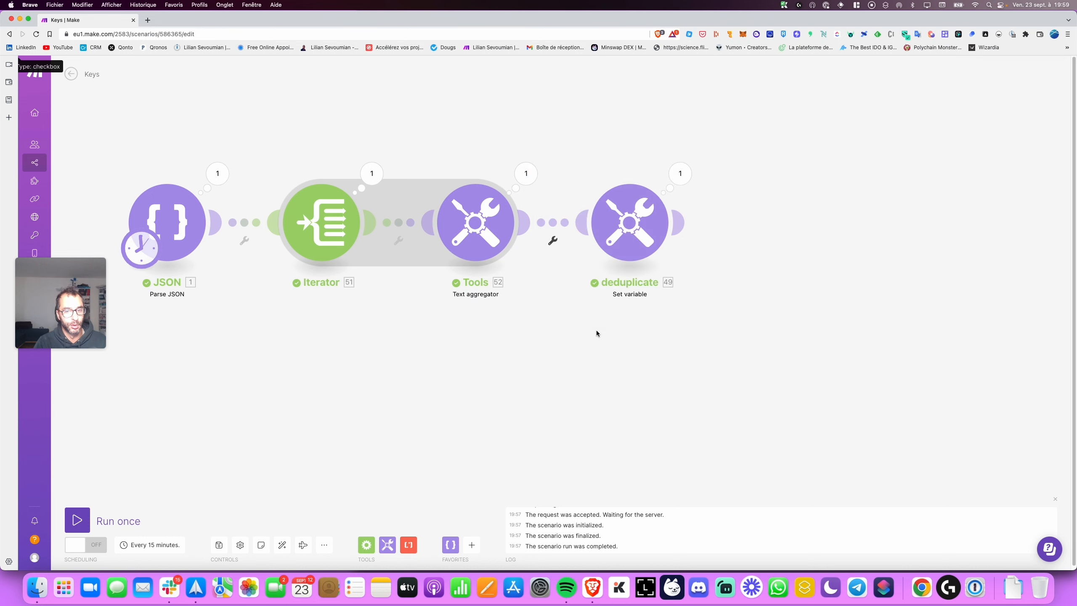
- Try adding an Array aggregator after the deduplicate module, then cancel its settings and delete it
{"action": "left_click", "coordinate": [366, 544]}
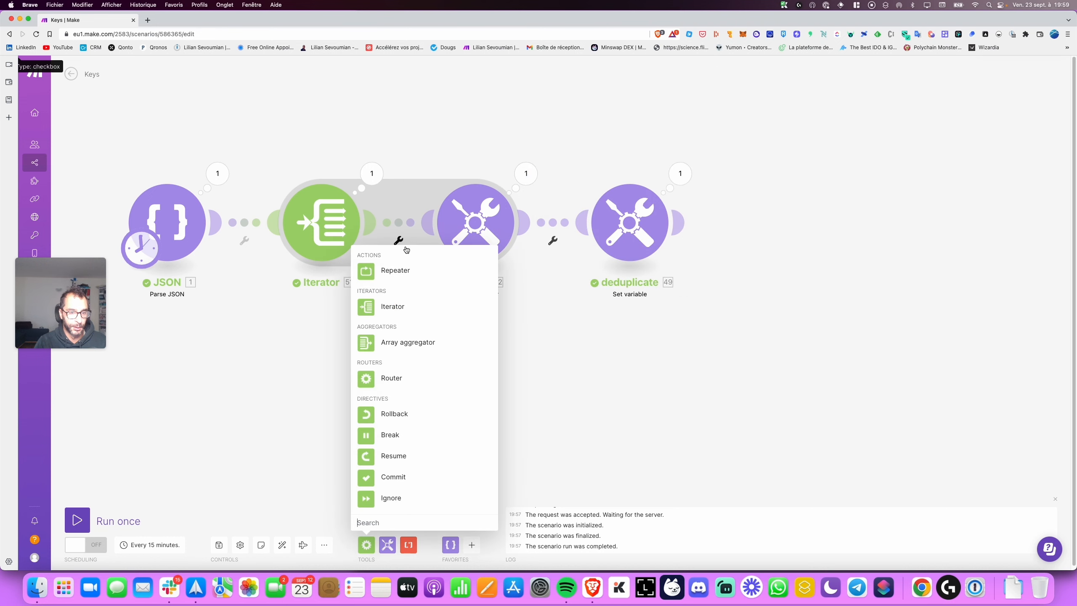
{"action": "left_click", "coordinate": [391, 346]}
{"action": "left_click_drag", "start_coordinate": [392, 347], "coordinate": [776, 217]}
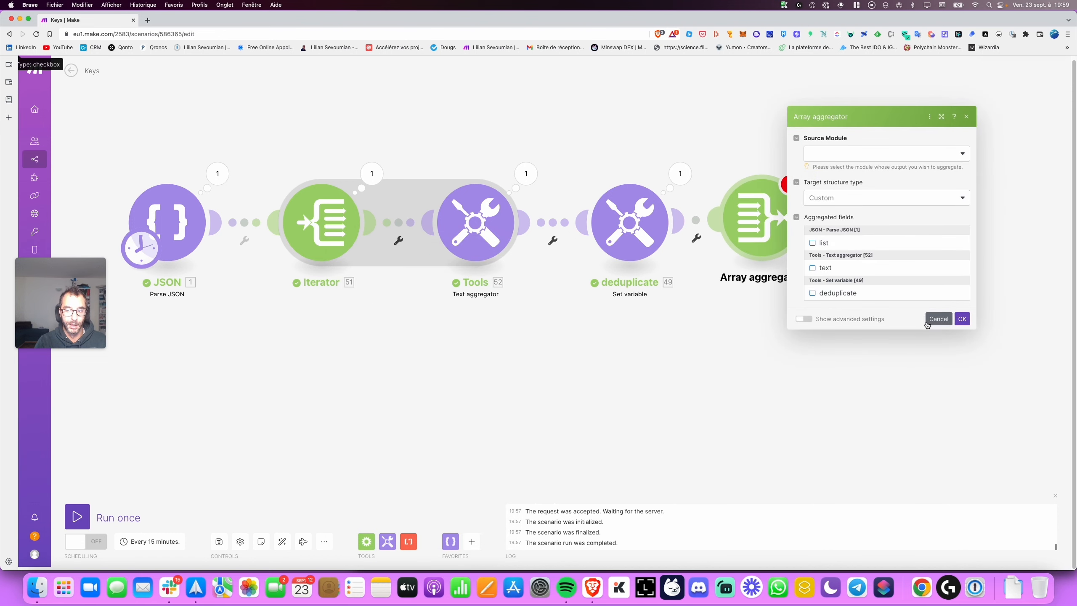
{"action": "left_click", "coordinate": [938, 318]}
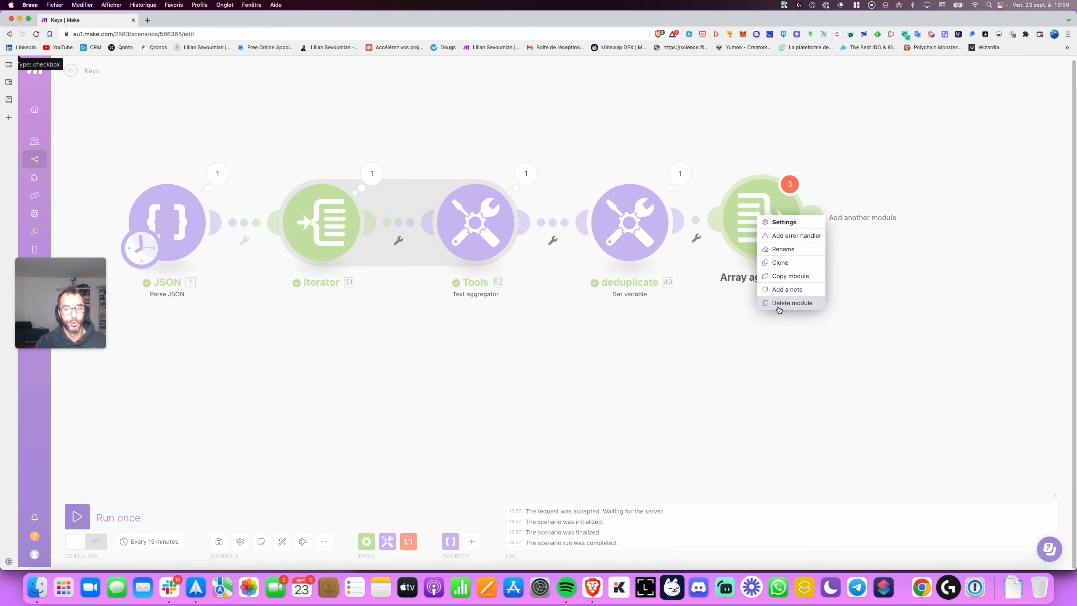
{"action": "left_click", "coordinate": [791, 303]}
- Review the Text aggregator's separator and its keys/get text expression, and close the settings without saving
{"action": "left_click", "coordinate": [492, 240]}
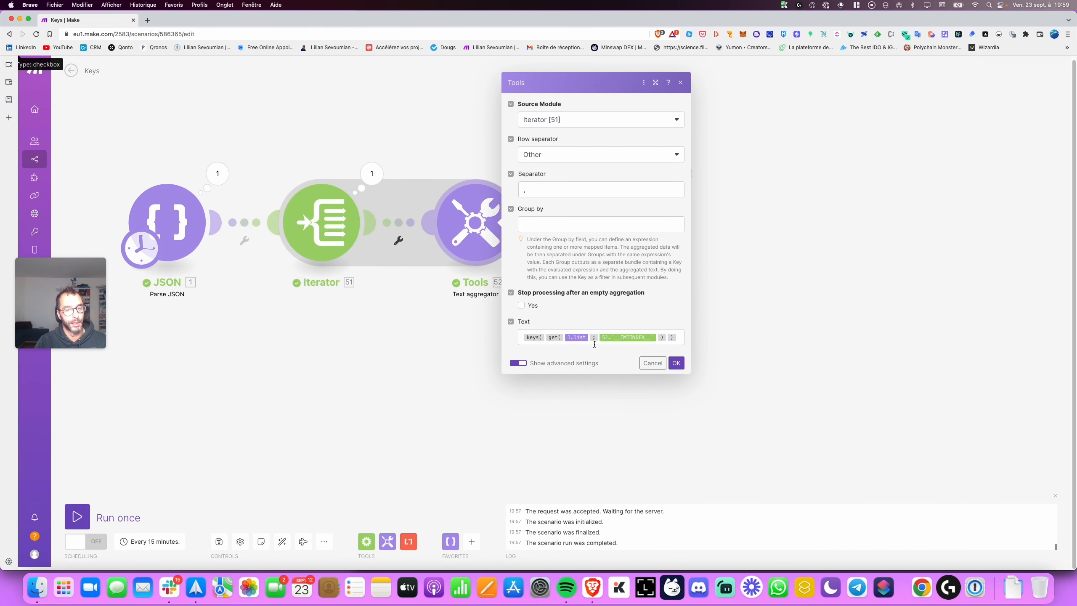
{"action": "left_click", "coordinate": [653, 363]}
{"action": "left_click", "coordinate": [504, 247]}
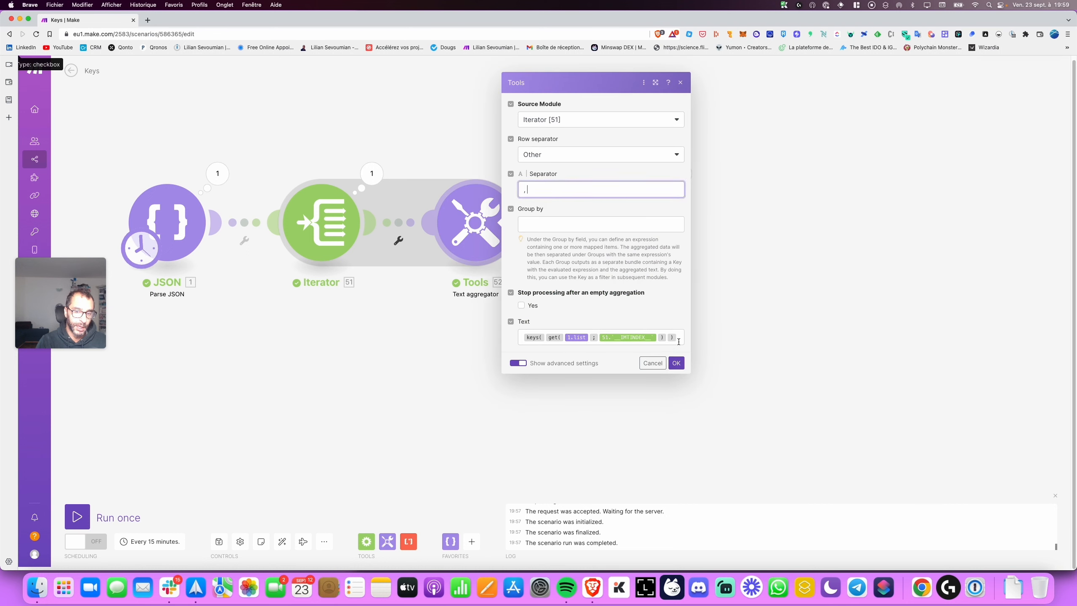
{"action": "left_click", "coordinate": [679, 339]}
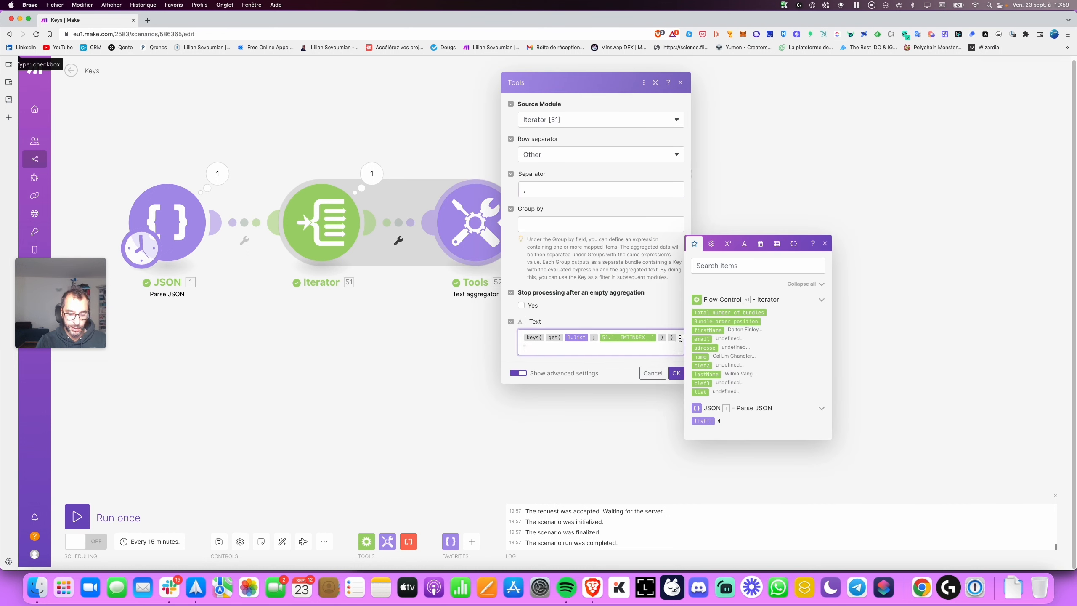
{"action": "left_click", "coordinate": [653, 363]}
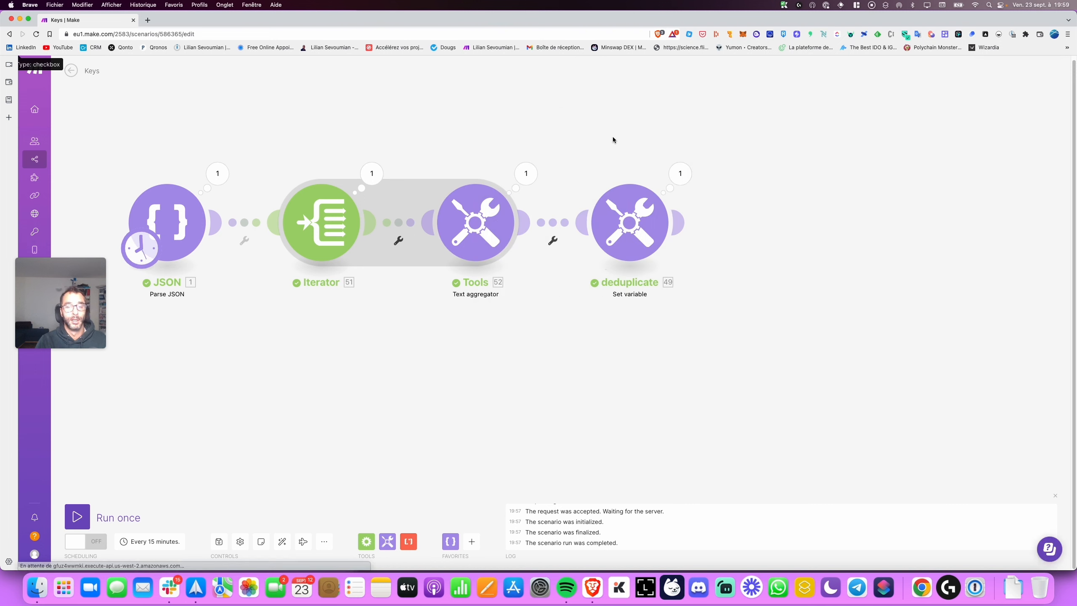